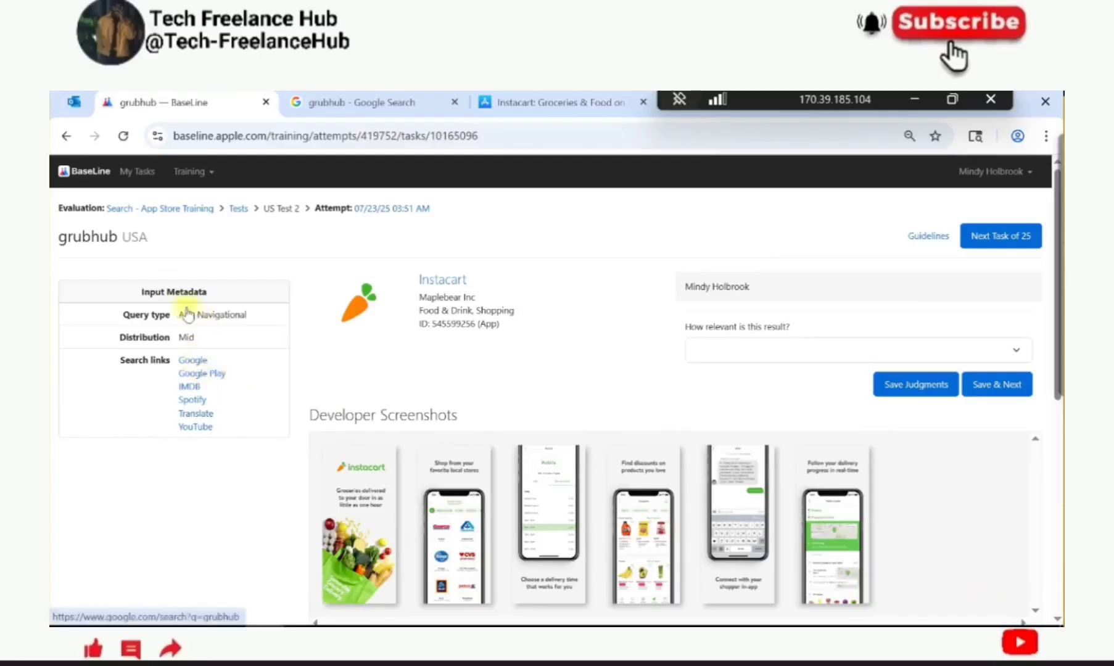
Step: Open the Google search for the grubhub query, refine it to "grubhub appstore" and open Grubhub's App Store page
drag(178, 315, 259, 315)
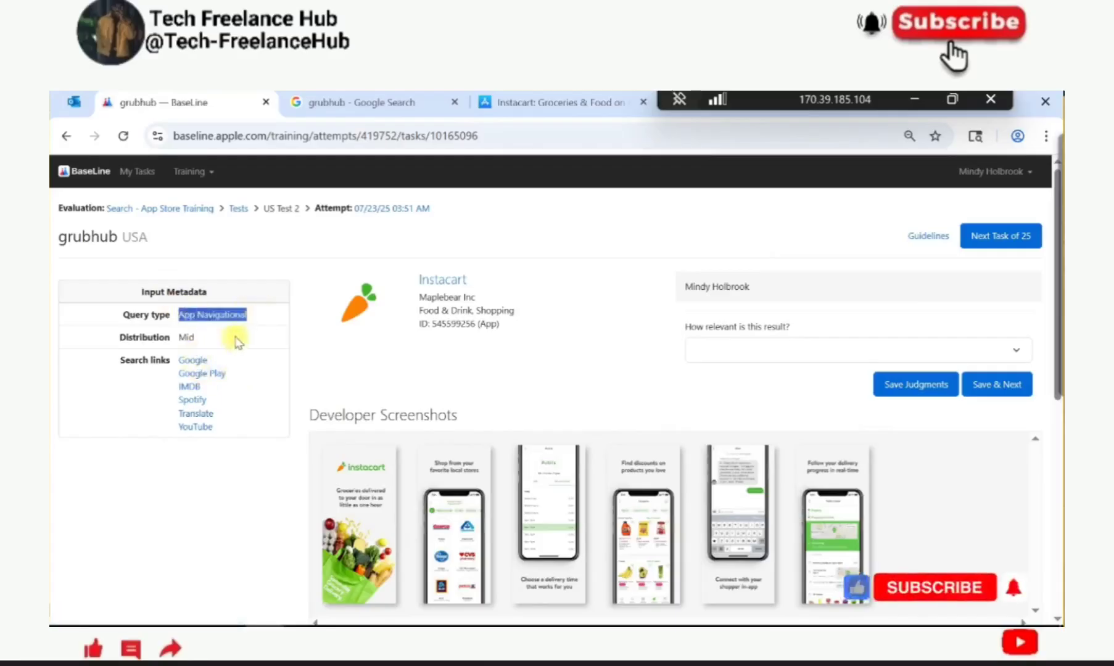
click(194, 360)
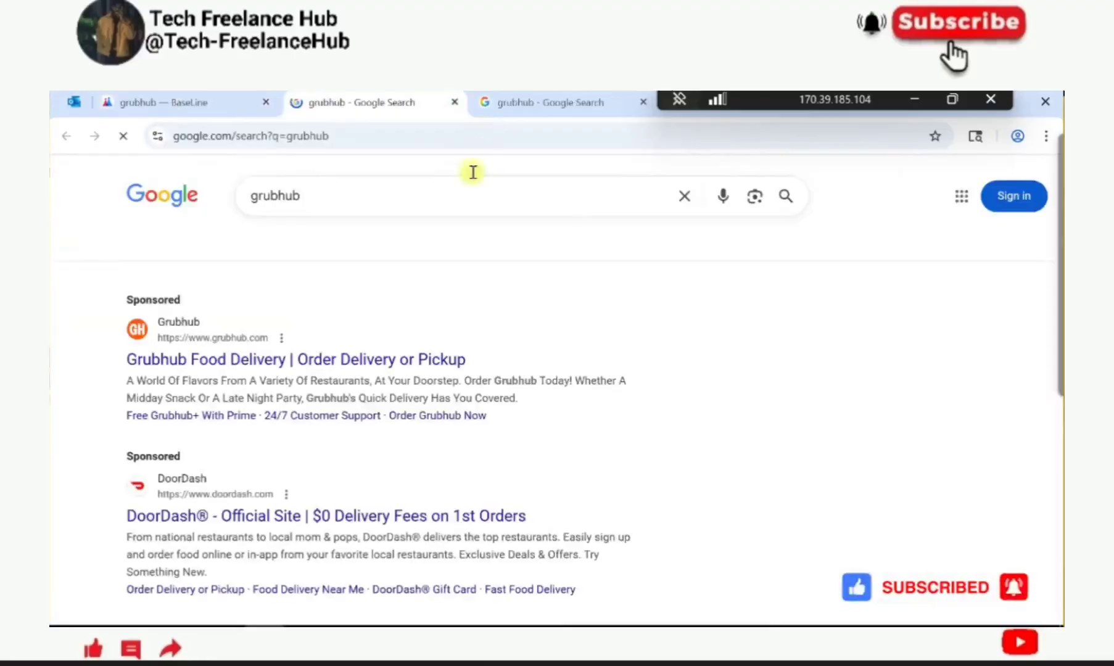
click(345, 204)
text(a)
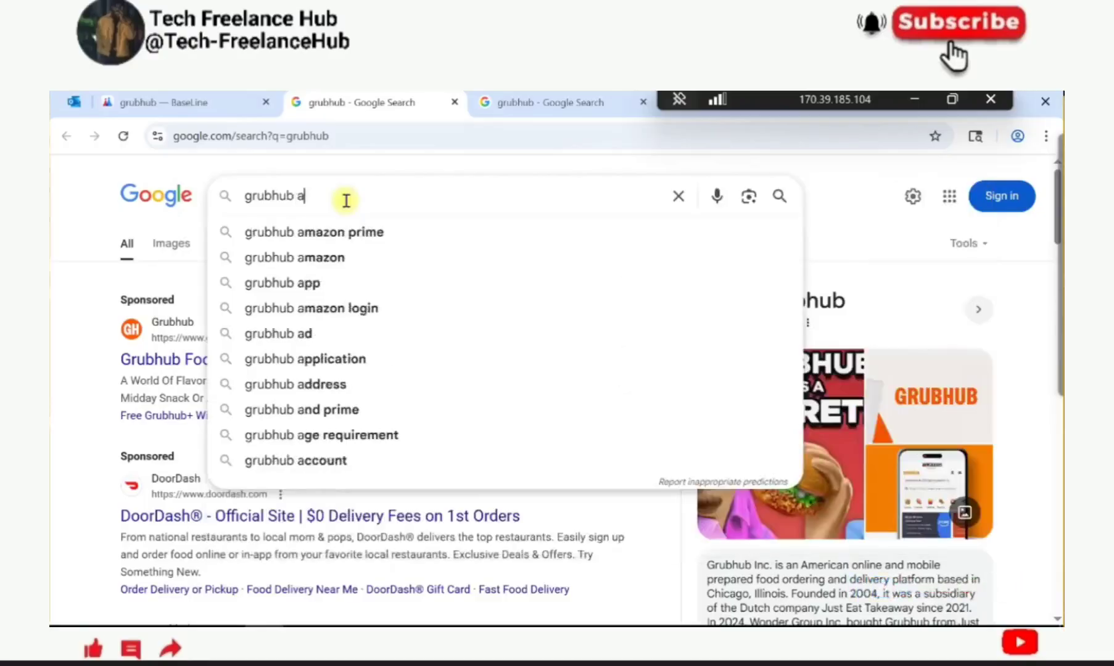
text(ppstore)
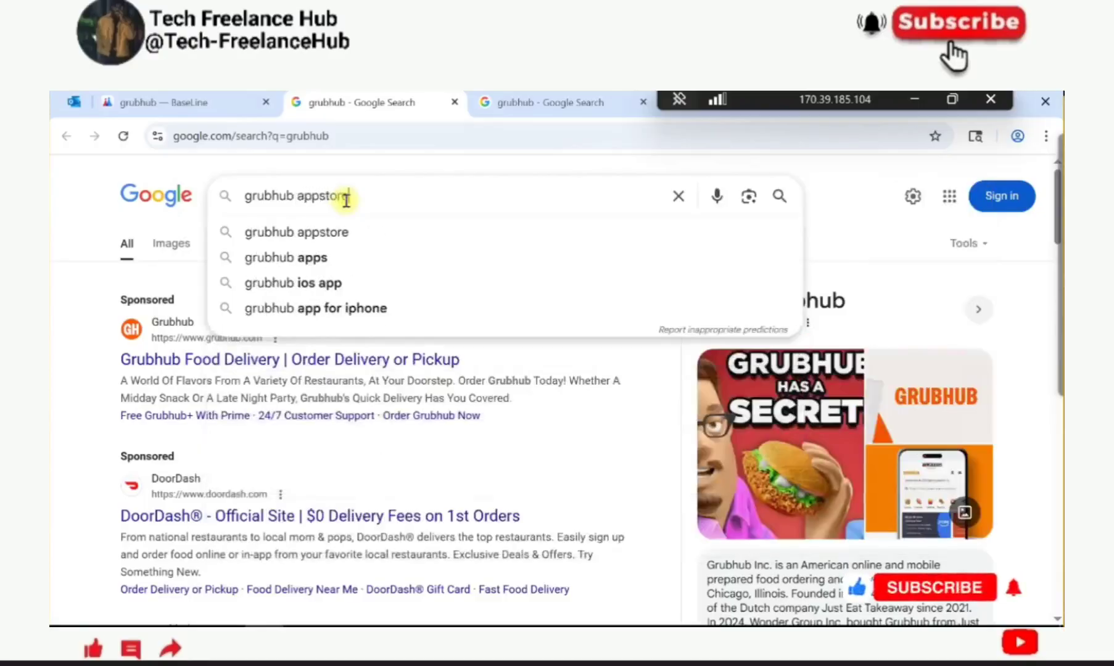
key(Return)
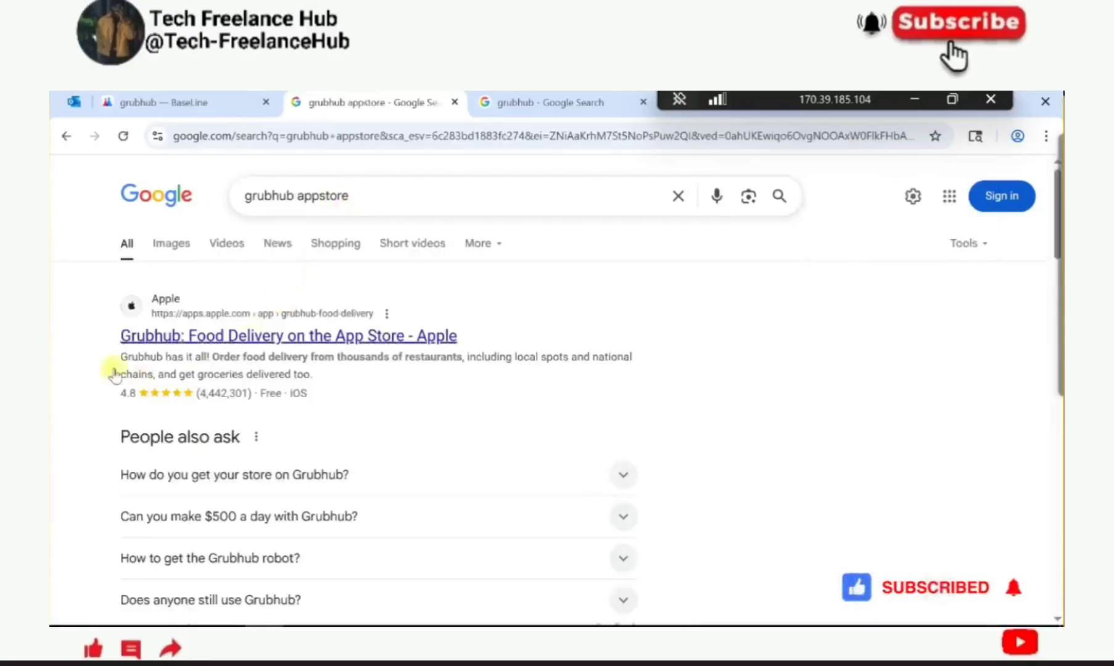
click(196, 334)
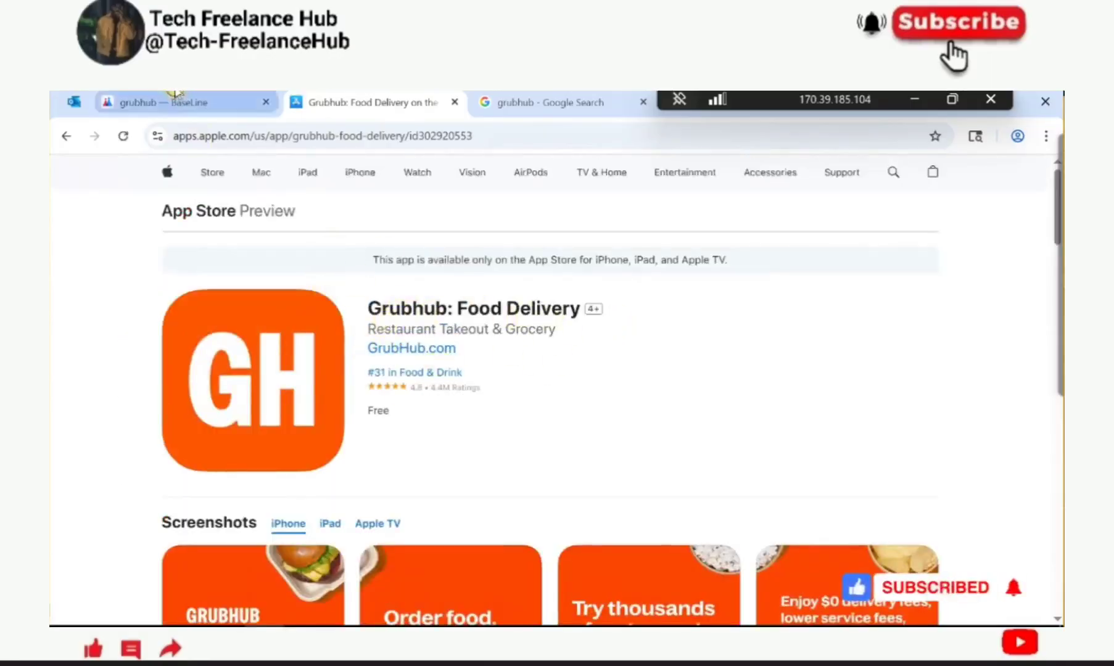
Step: Open Instacart's App Store page from the grubhub task and highlight its title and subtitle
click(189, 105)
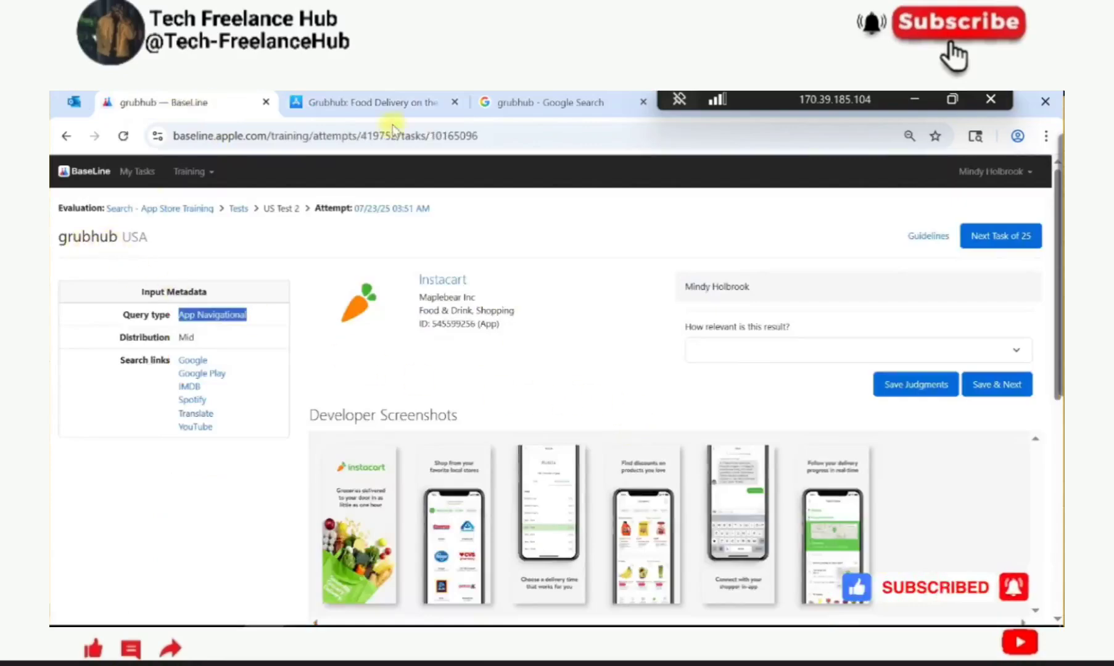
click(435, 280)
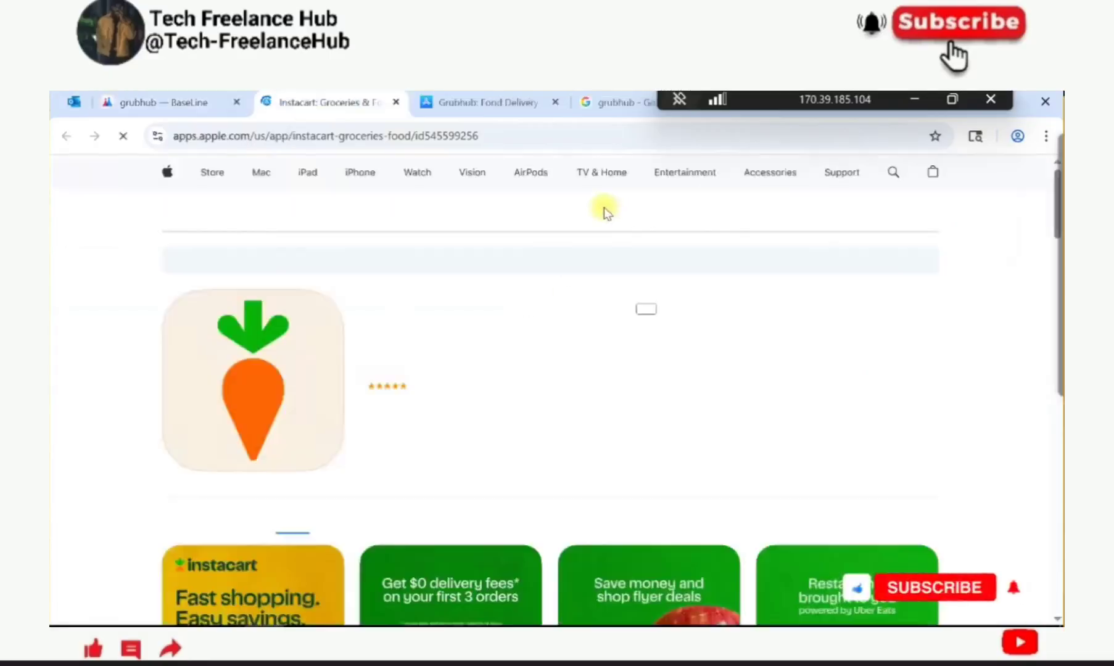
drag(361, 306, 590, 335)
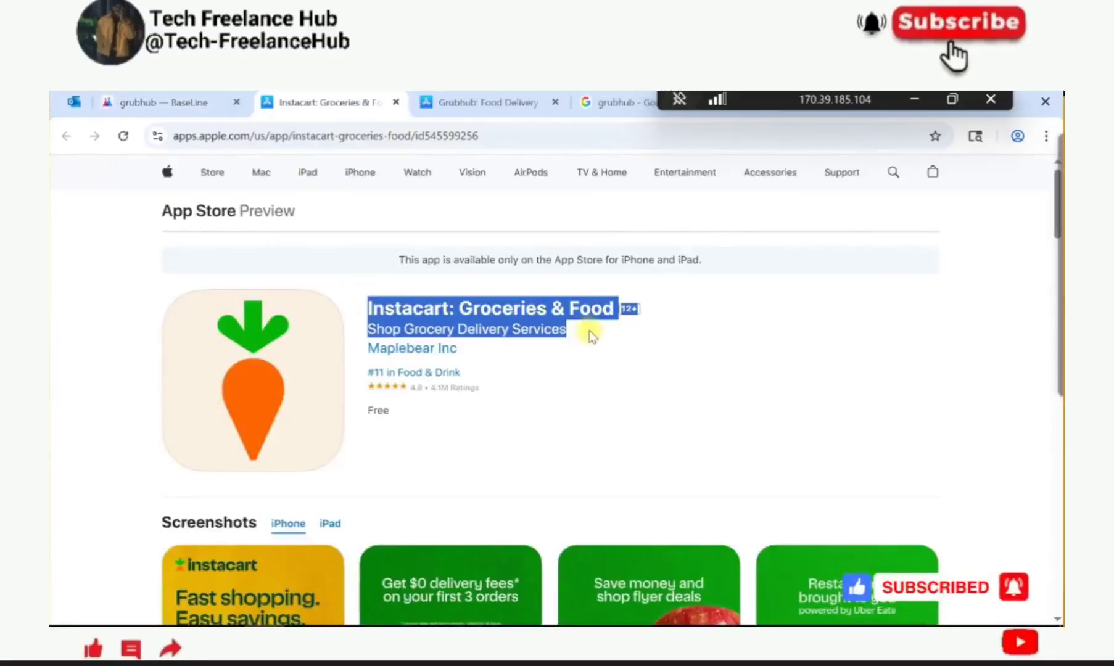
Step: Compare the title and subtitle wording on the Grubhub and Instacart App Store pages
click(465, 101)
drag(367, 300, 575, 340)
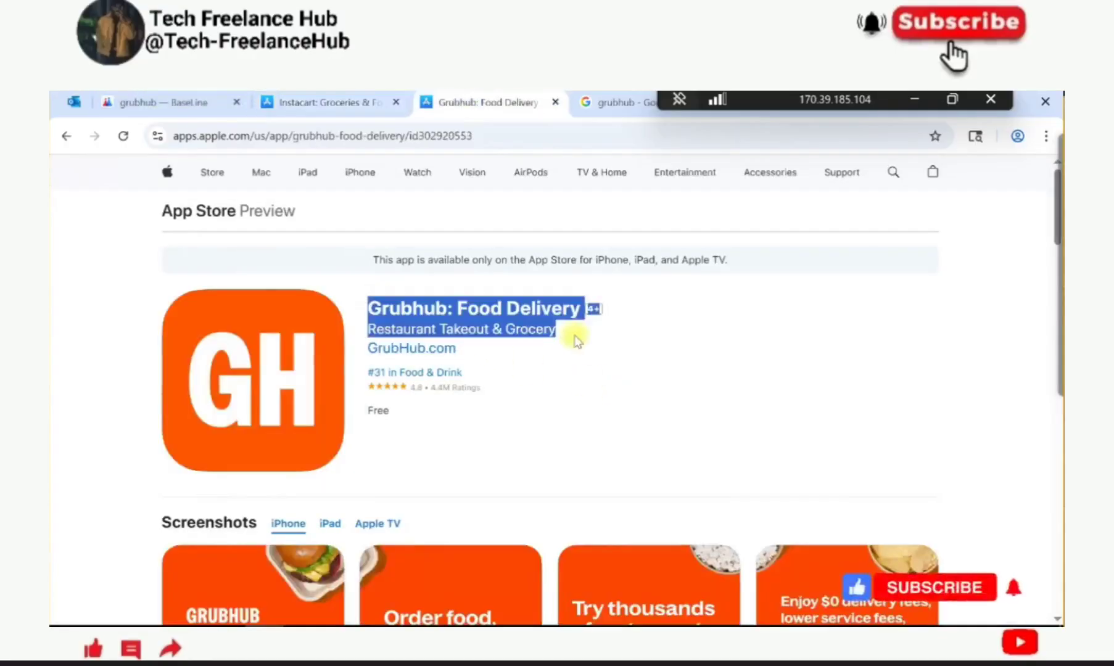
click(529, 346)
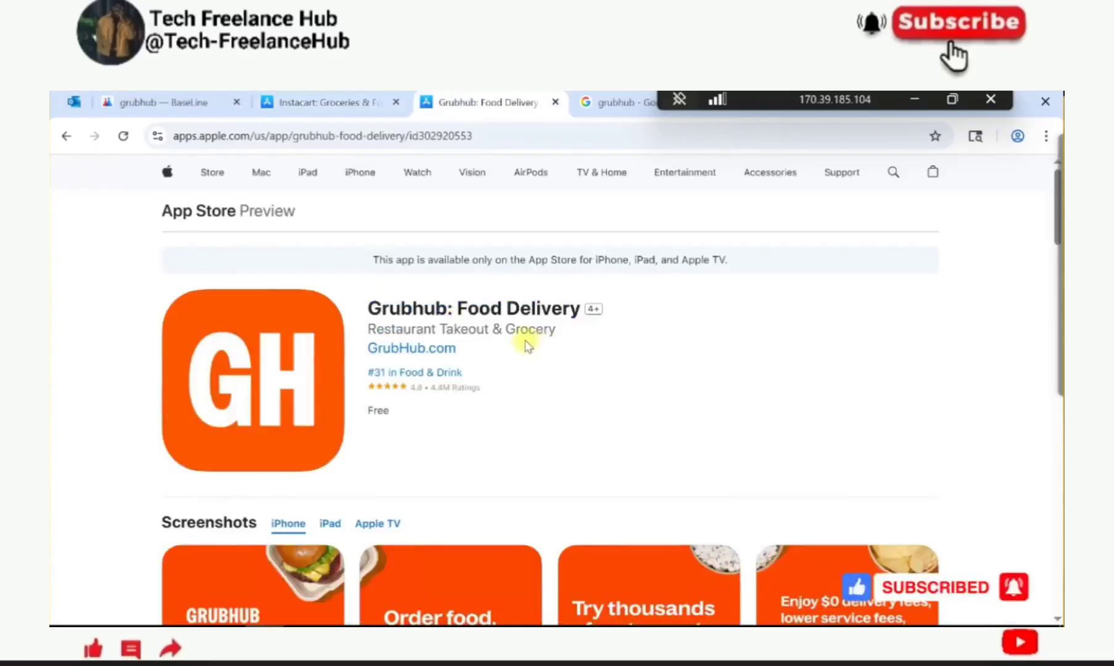
drag(460, 311, 581, 309)
click(302, 104)
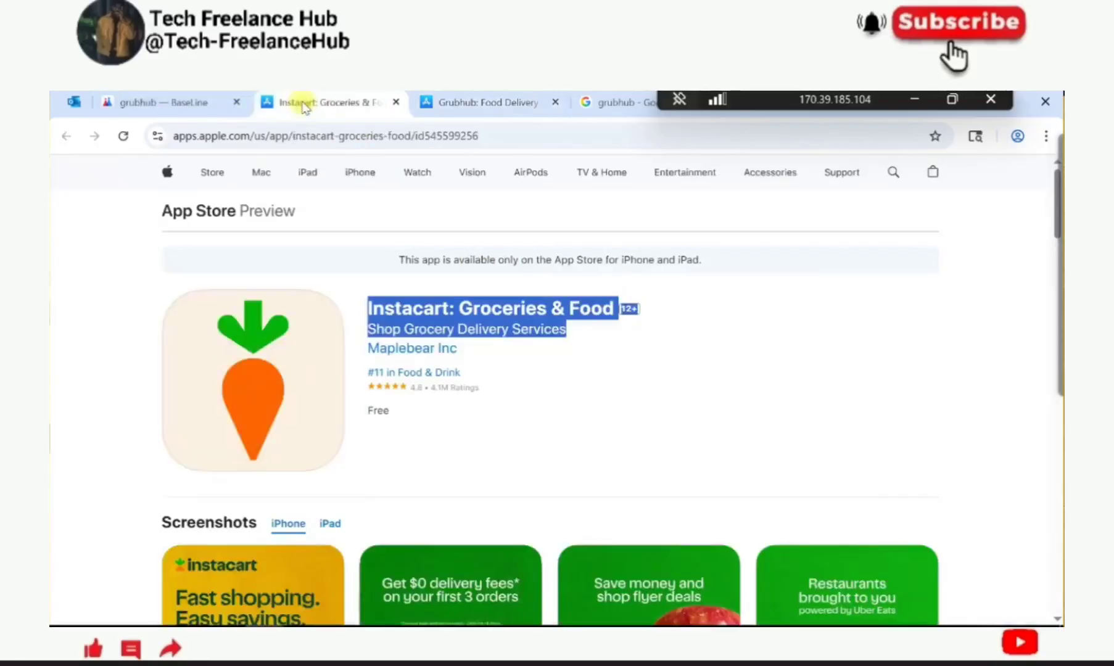
click(366, 304)
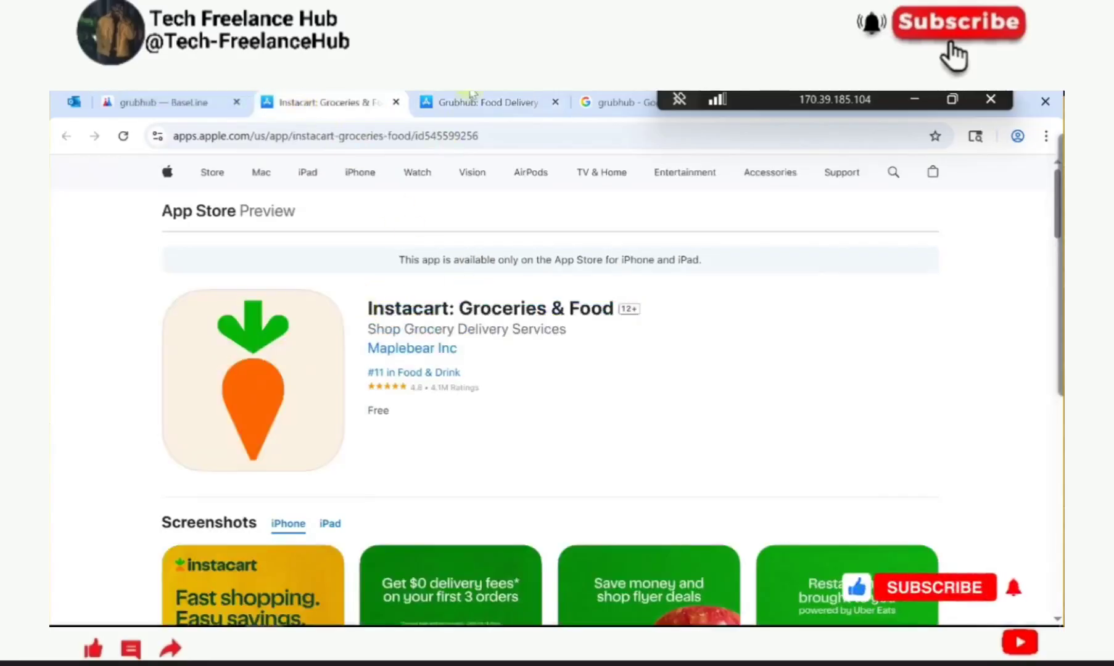
drag(459, 309, 616, 309)
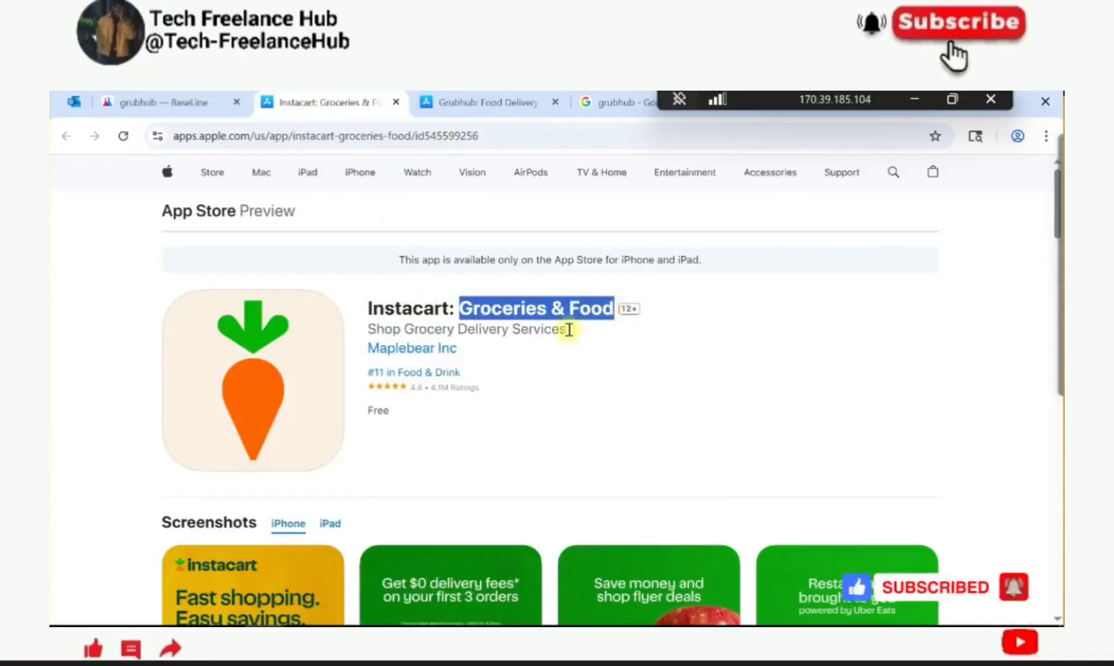
click(395, 310)
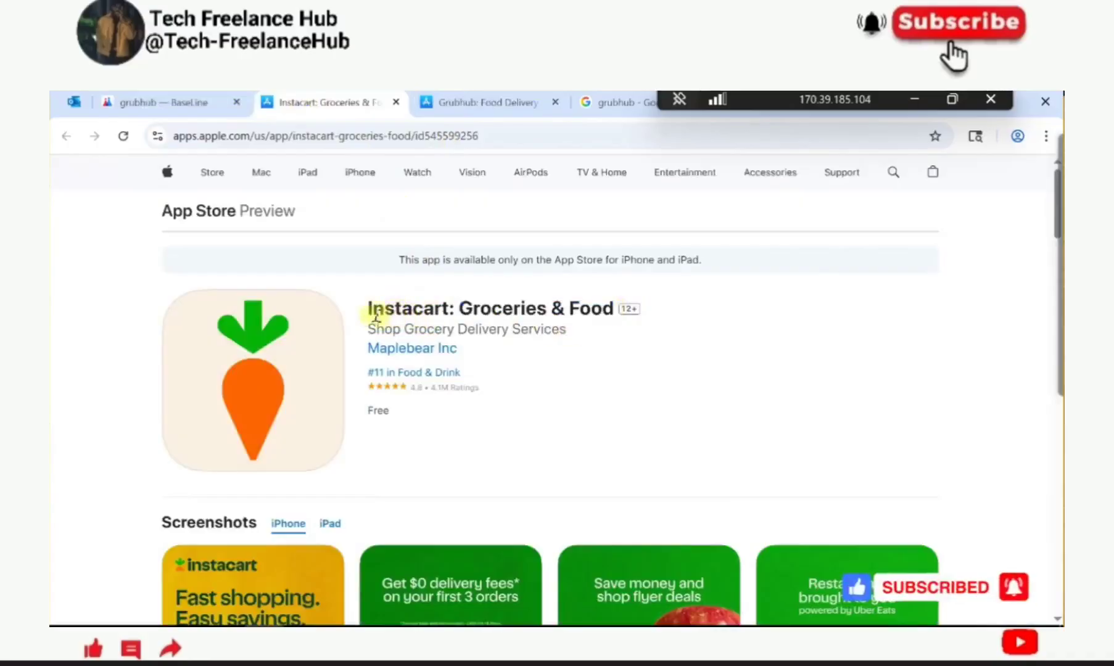
Step: Examine Instacart's screenshots, description and ratings on its App Store page and check them against Grubhub's page
scroll(1017, 380, down, 1)
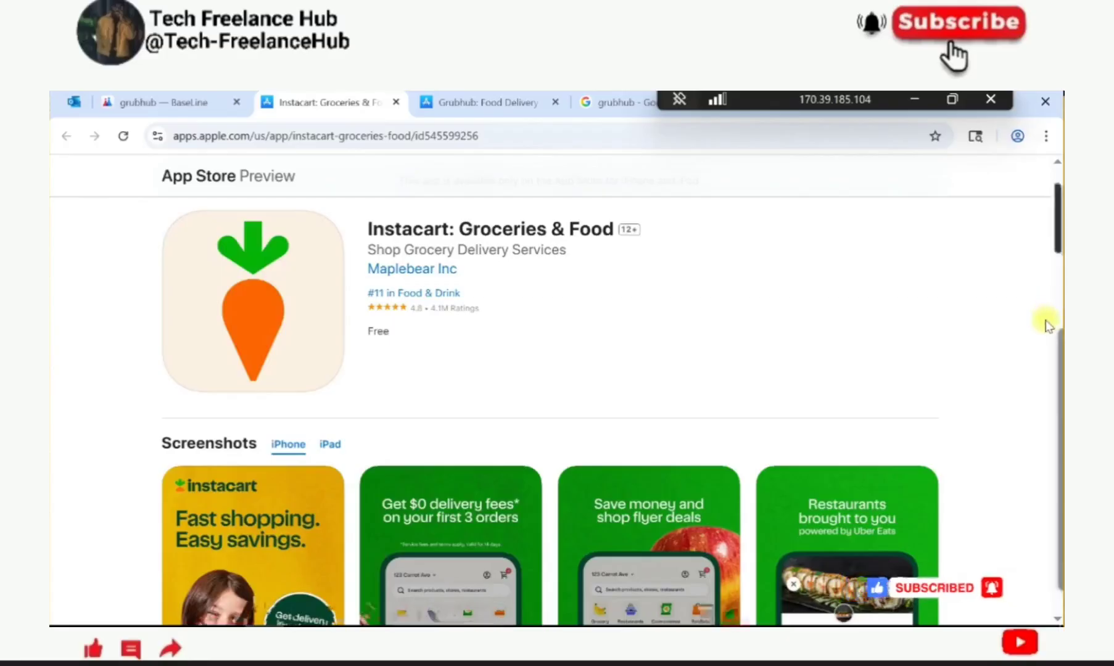
scroll(1047, 325, down, 1)
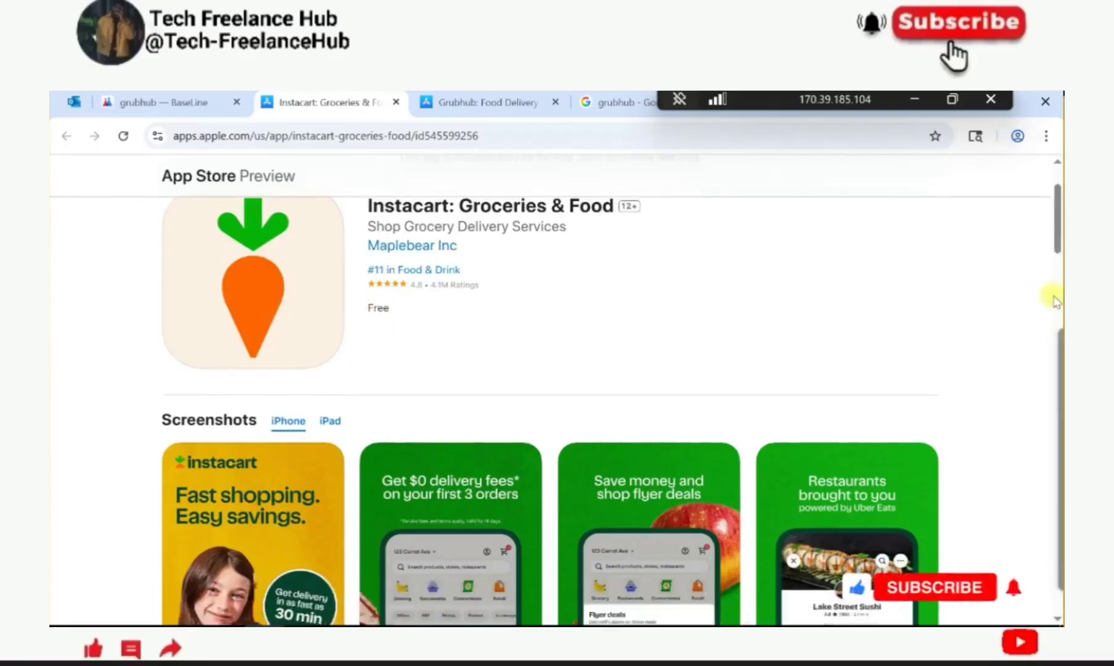
scroll(1055, 311, down, 1)
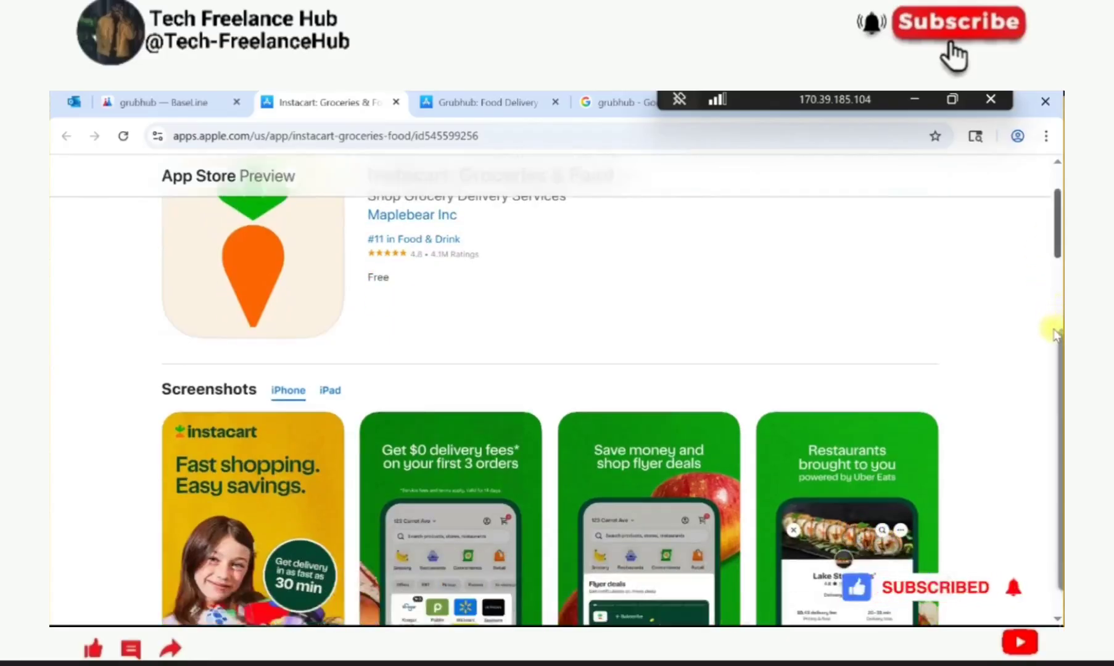
scroll(1055, 333, down, 6)
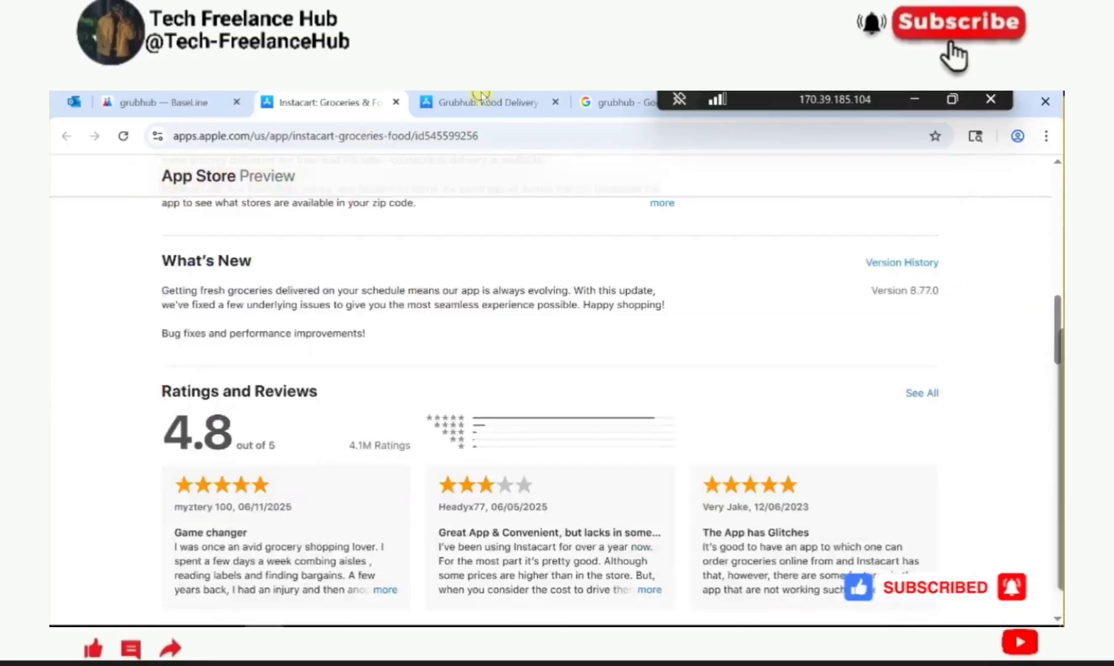
click(485, 102)
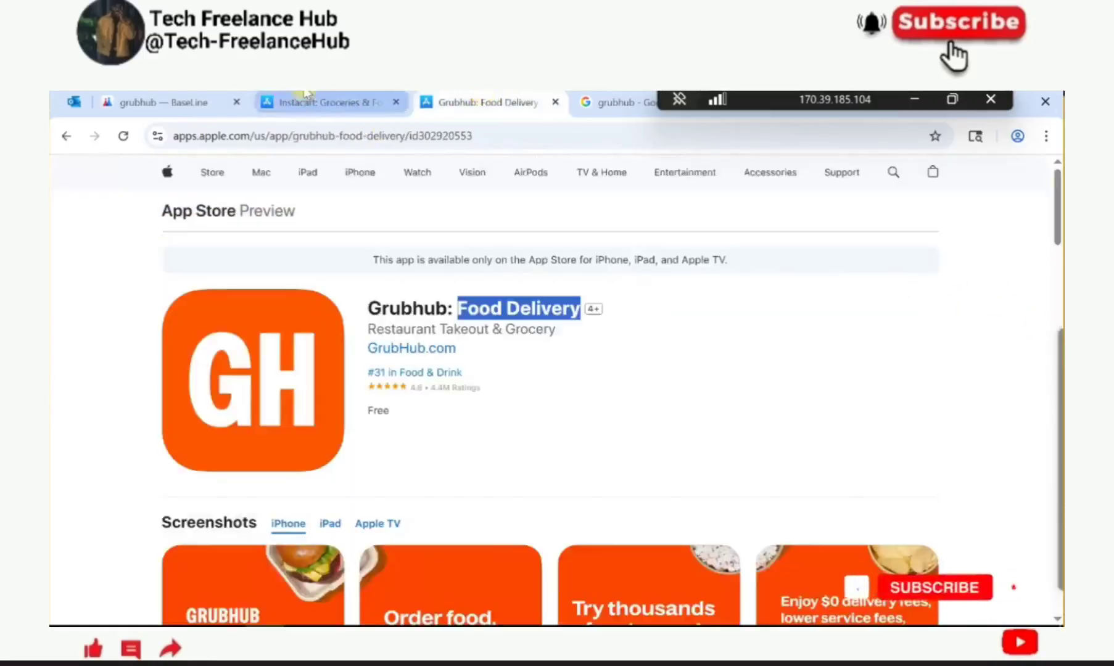
click(333, 102)
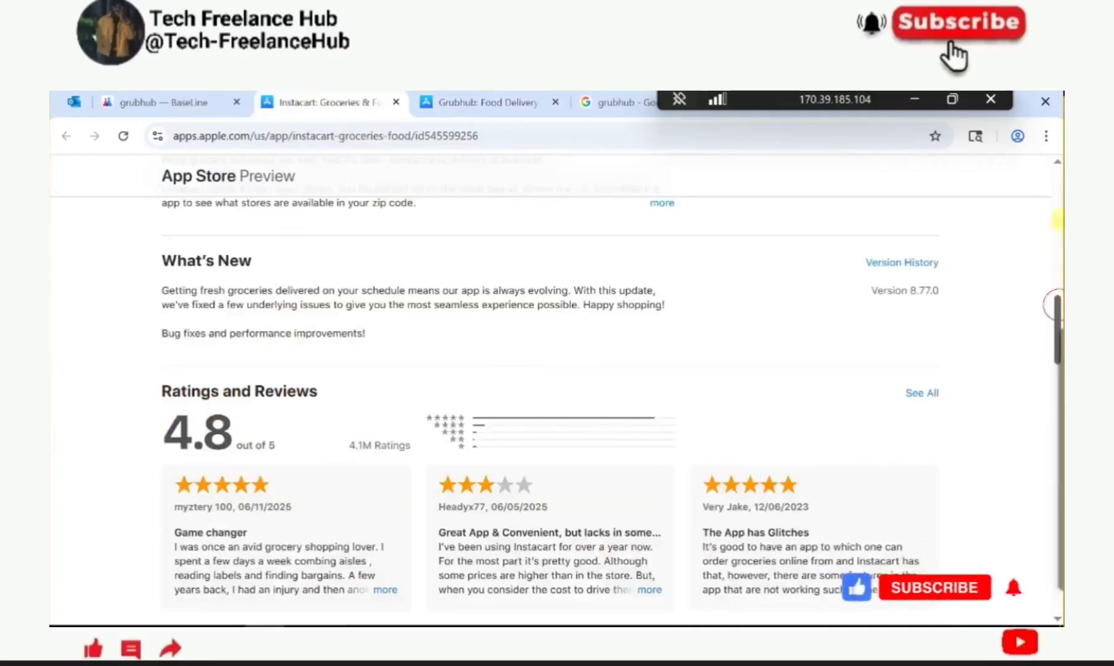
scroll(1056, 305, up, 2)
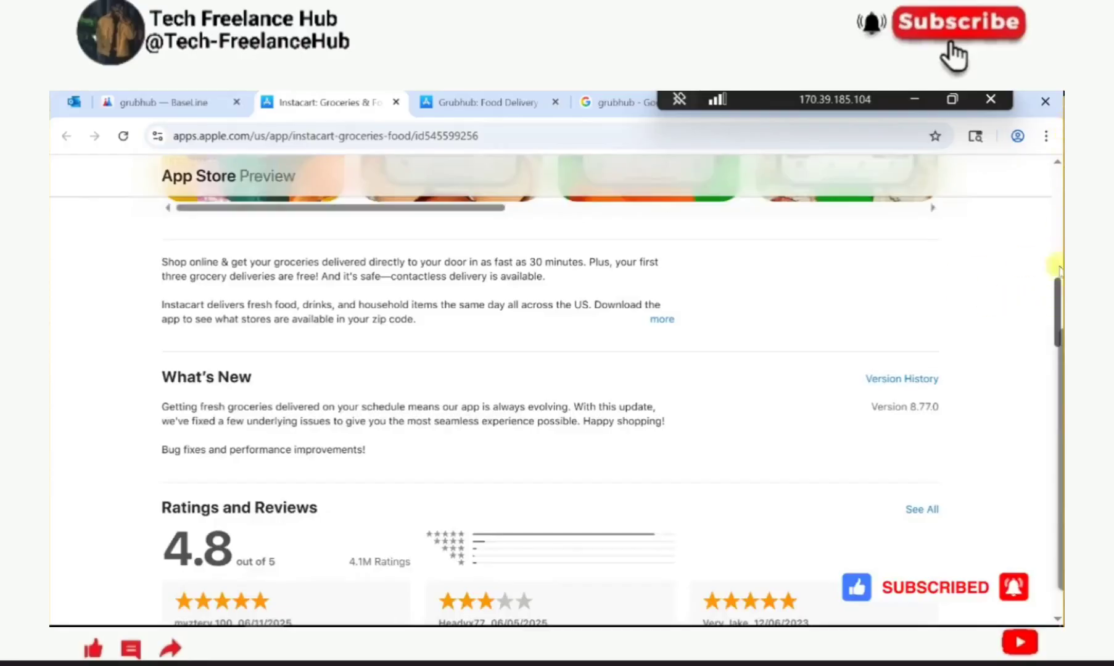
click(1057, 213)
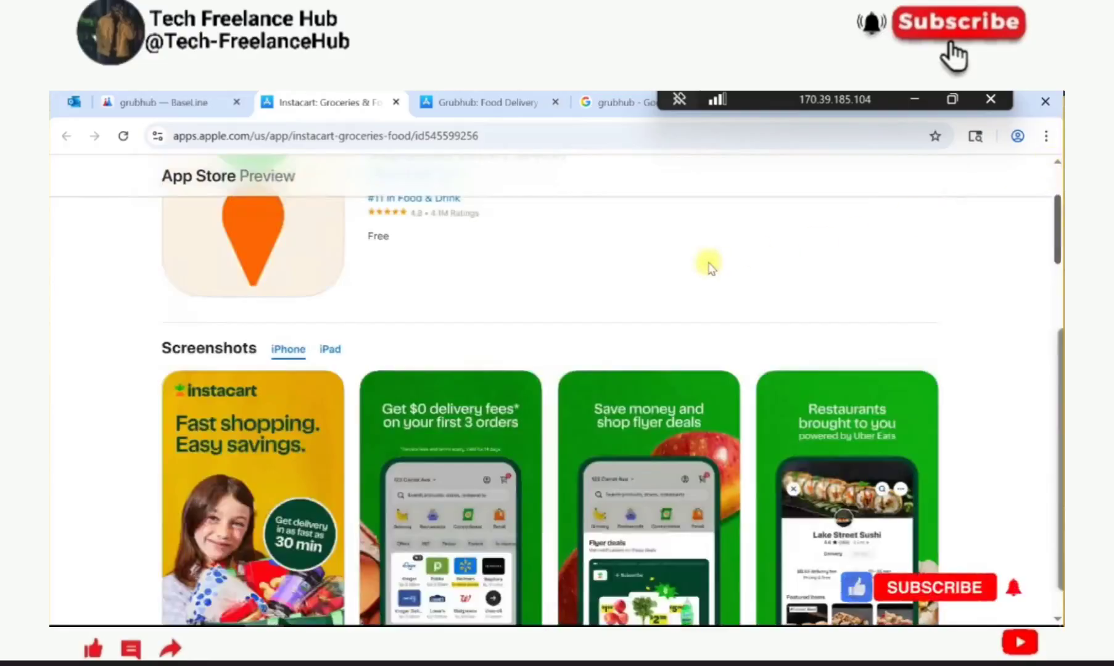
scroll(435, 216, up, 3)
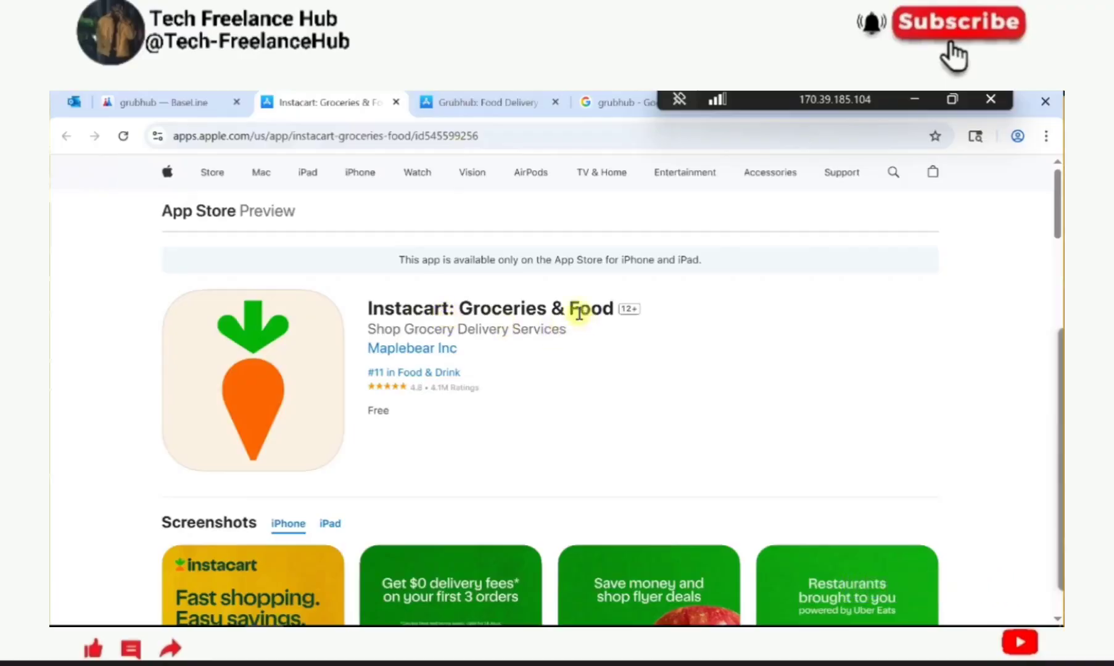
click(479, 98)
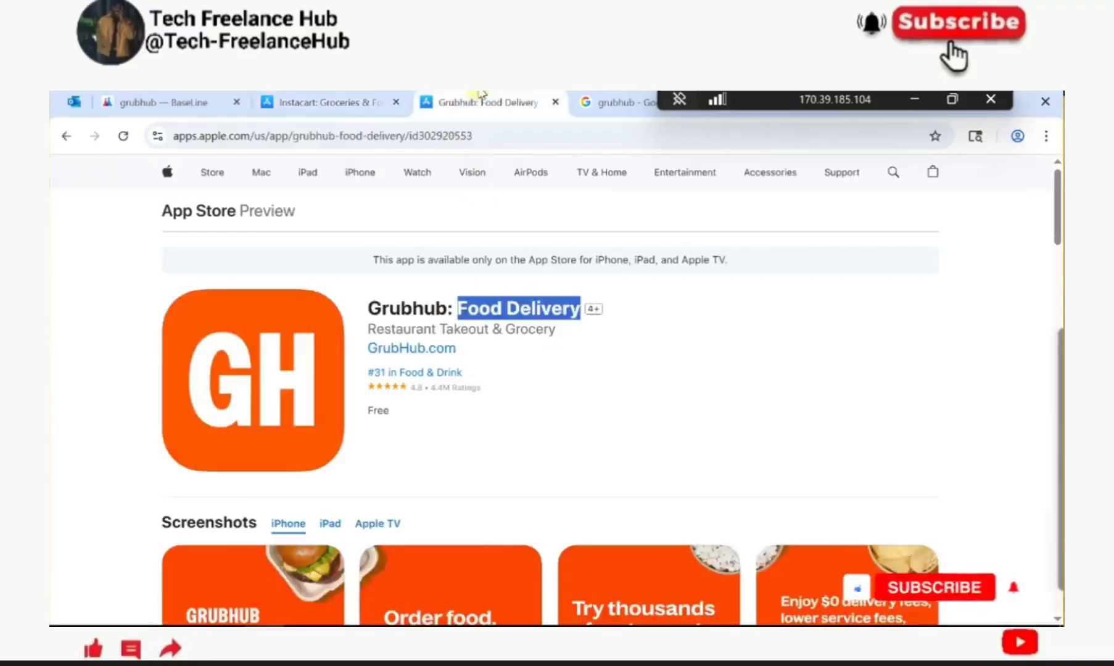
click(655, 397)
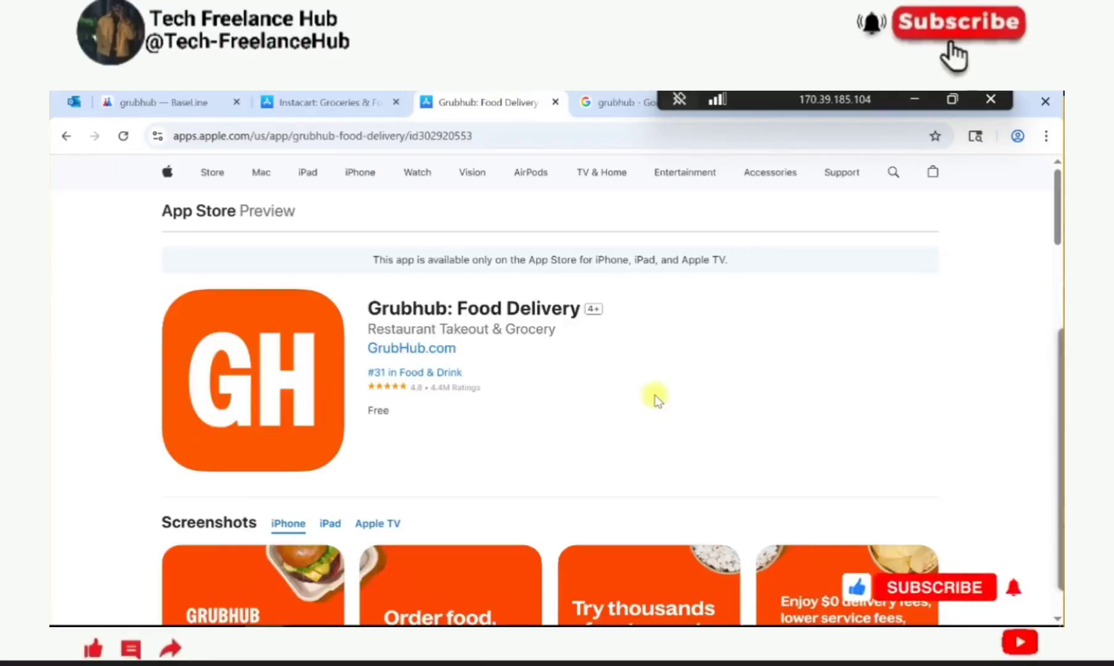
Step: Rate the Instacart result for the grubhub query as "3 - Good" and save it, advancing to the following task
click(137, 102)
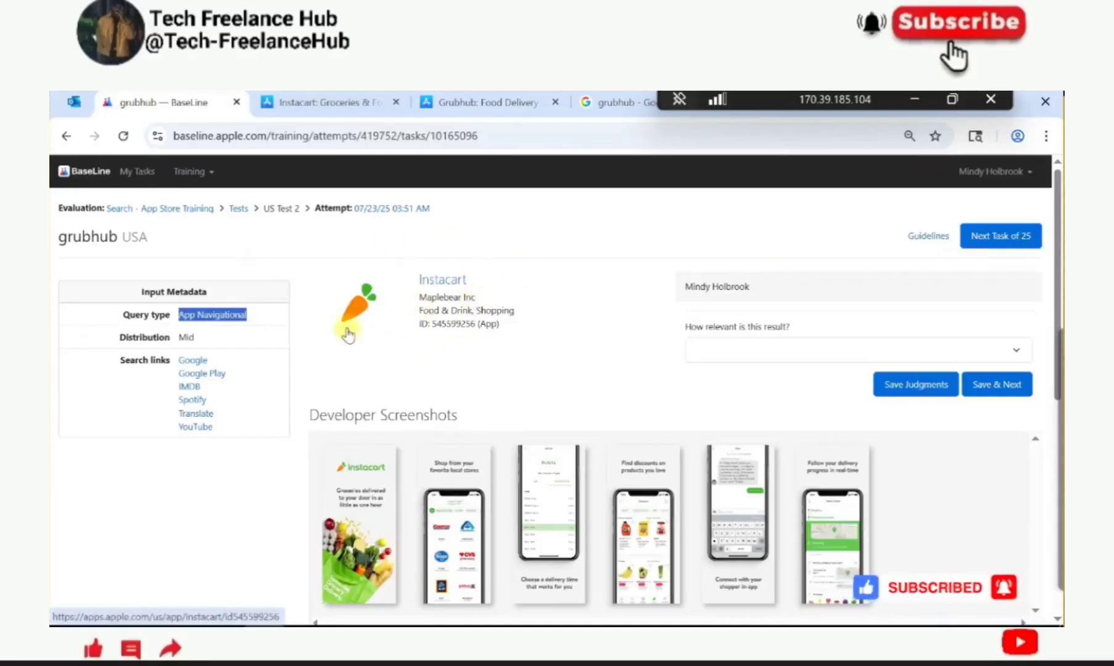
click(740, 350)
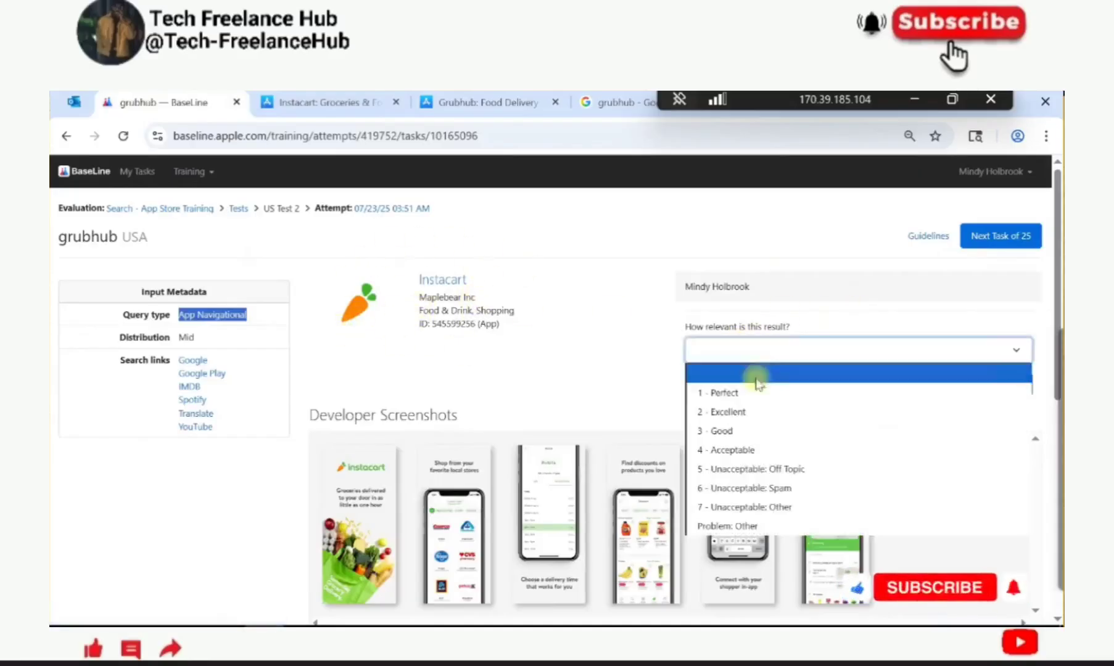
click(725, 440)
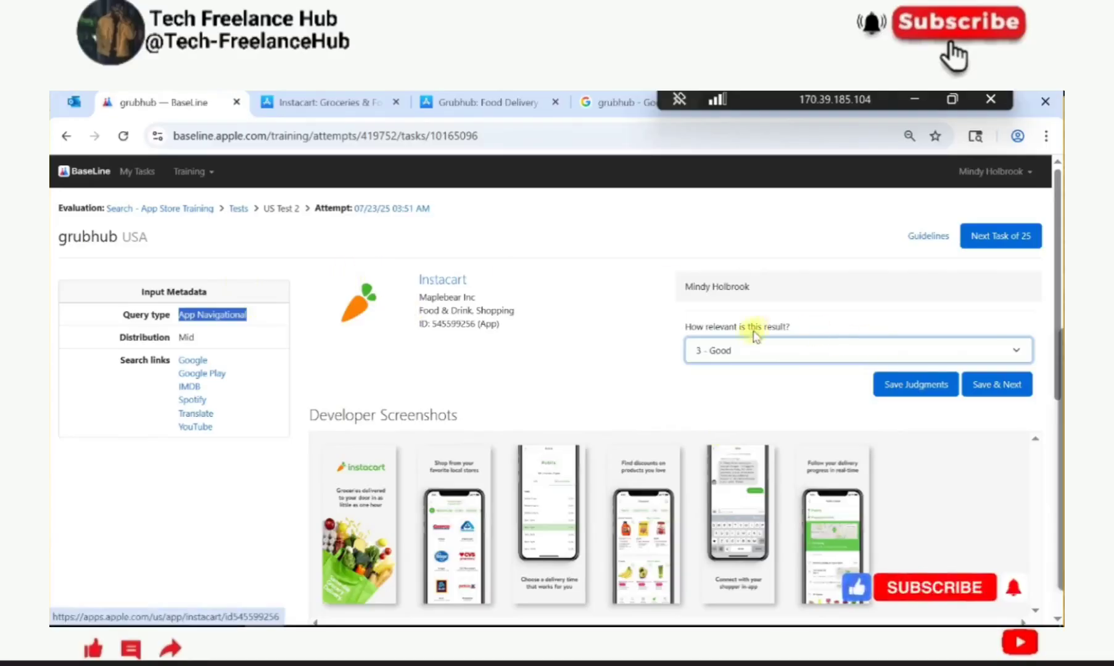
click(988, 388)
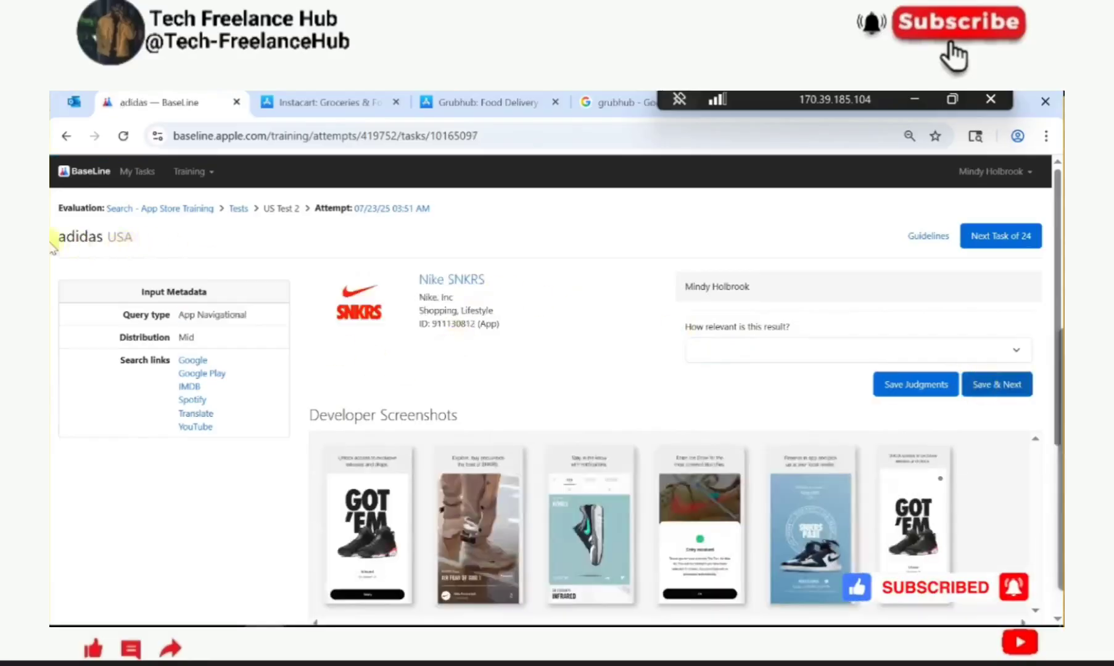
Step: Look over the Nike SNKRS result in the adidas task and turn on Chrome's Memory Saver
scroll(68, 244, down, 2)
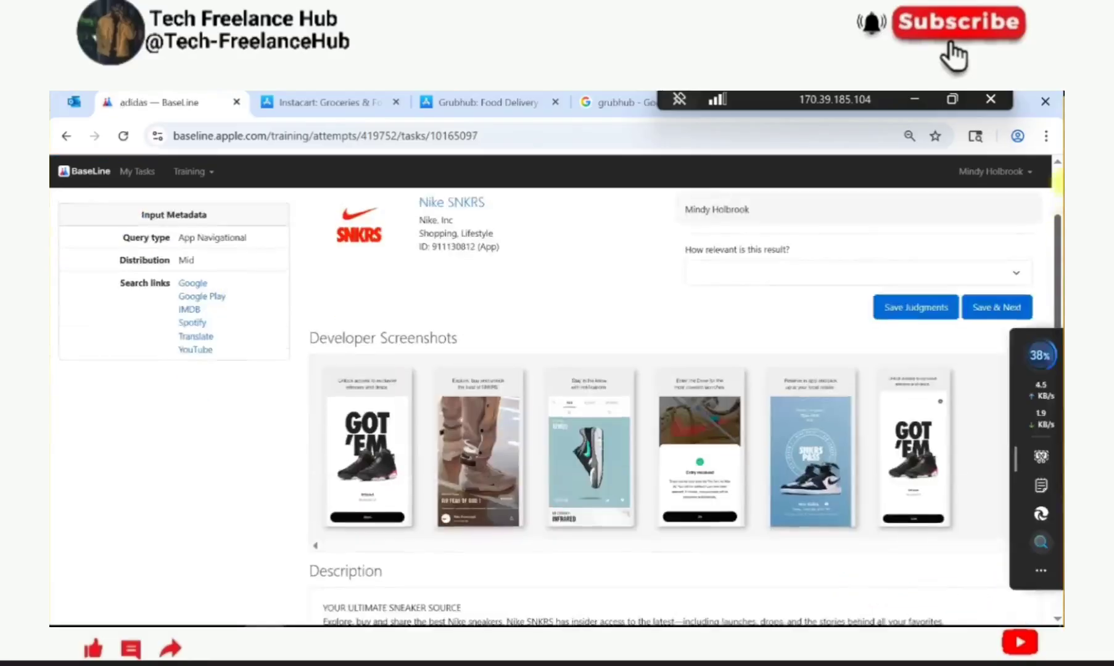
scroll(1011, 472, up, 2)
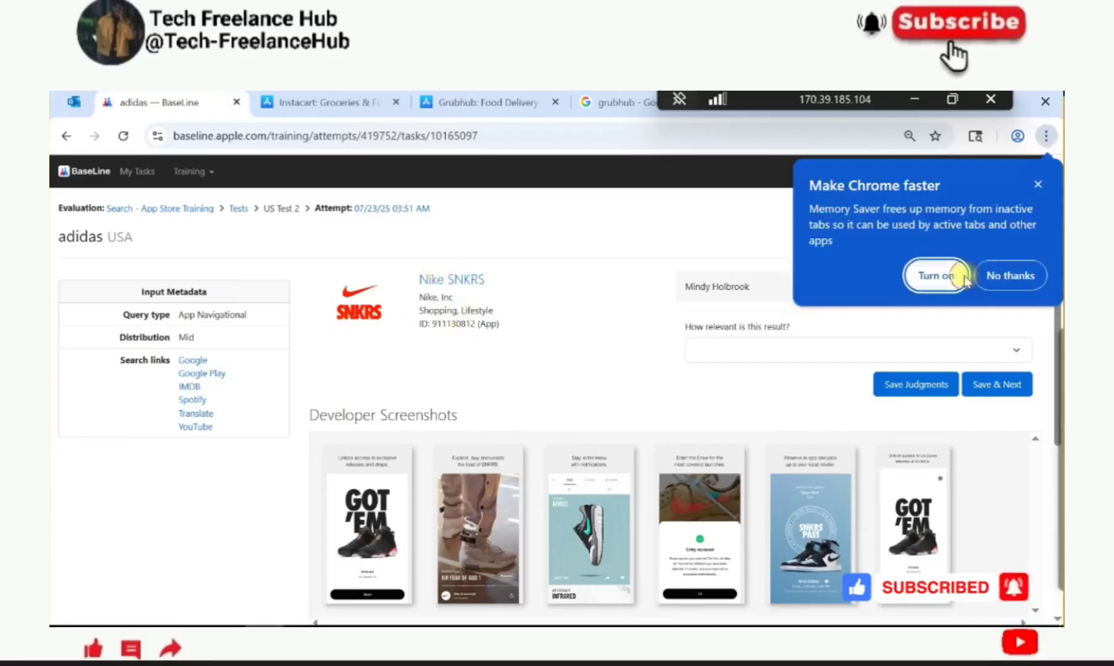
click(936, 276)
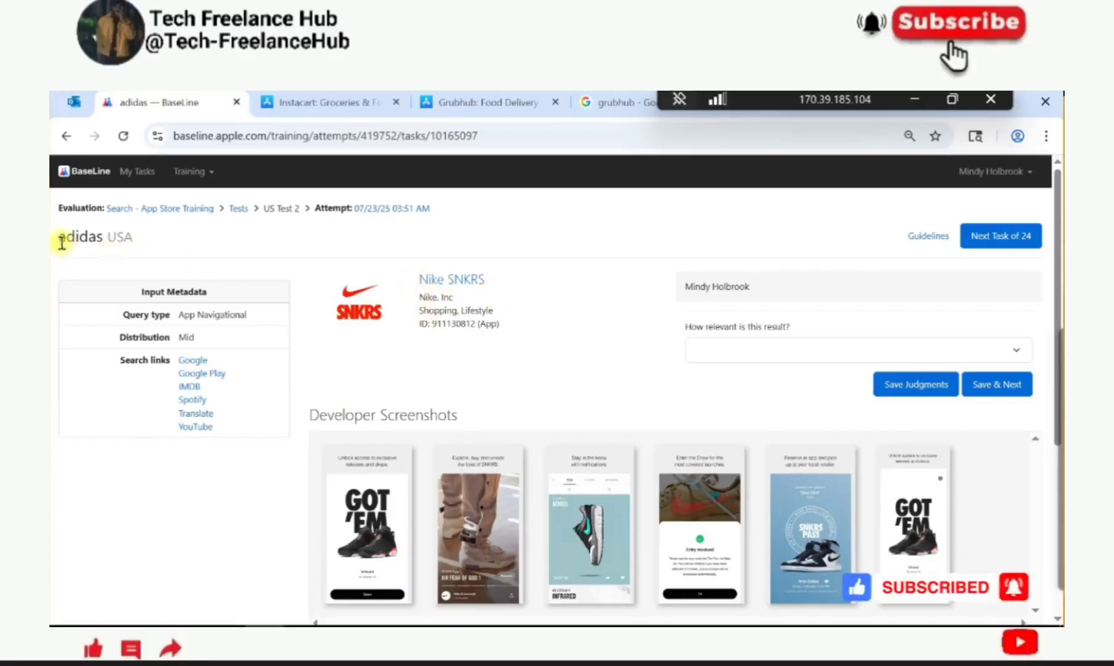
Step: Check the adidas query and its metadata, and open the task's Google search for it
drag(59, 237, 157, 242)
click(219, 333)
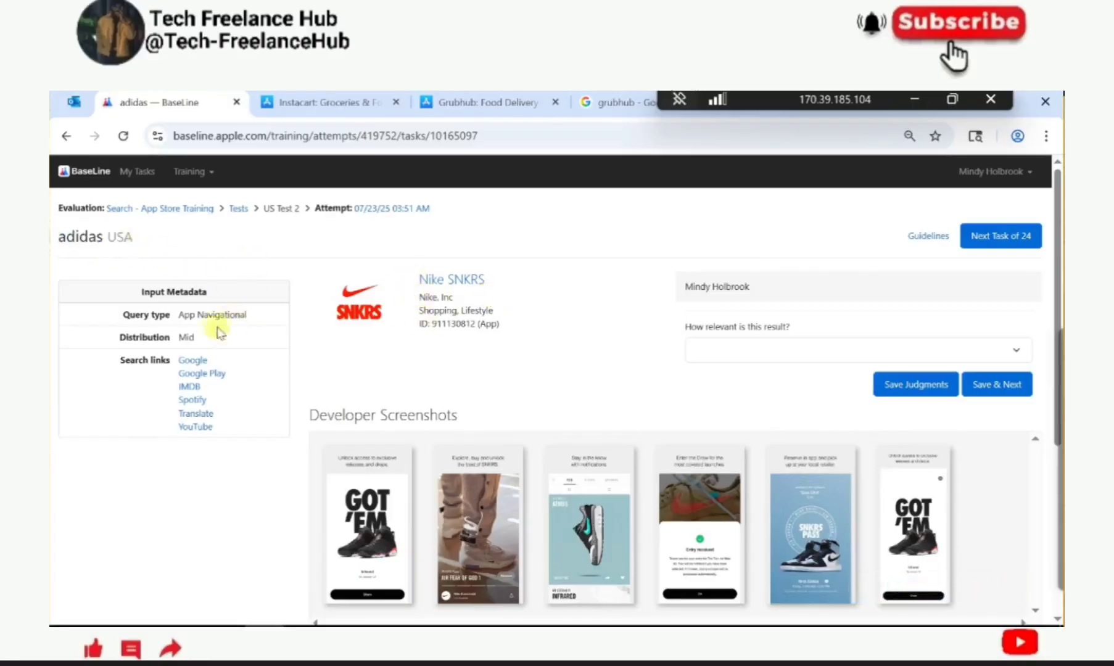
click(194, 361)
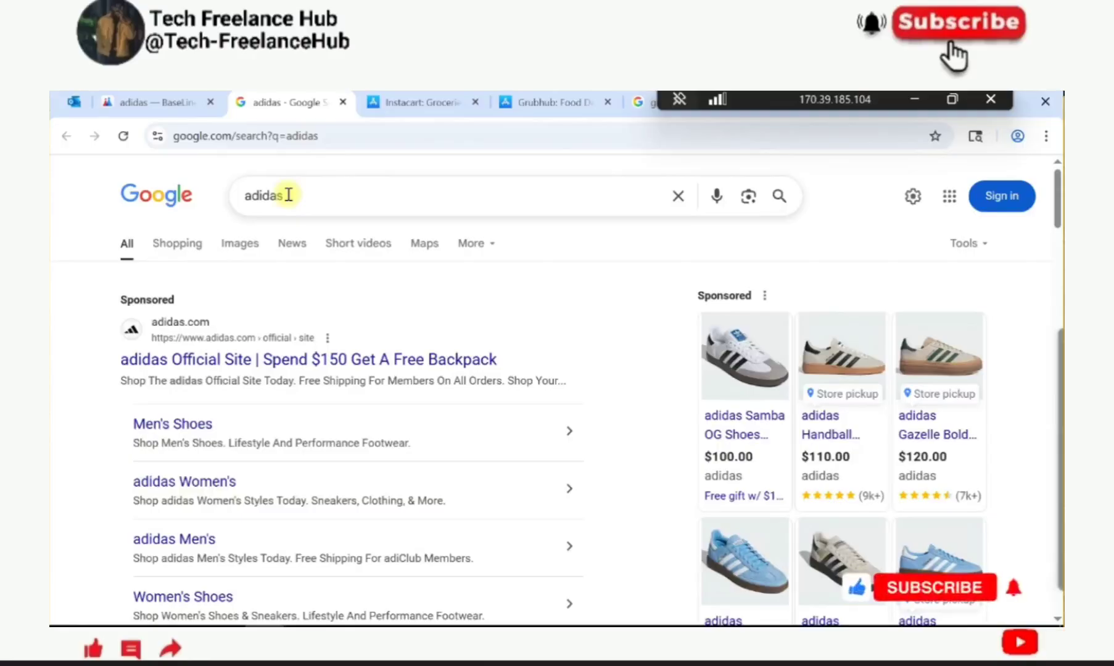
Step: Rate the Nike SNKRS result for the adidas query as "3 - Good" and save it, advancing to the following task
click(166, 102)
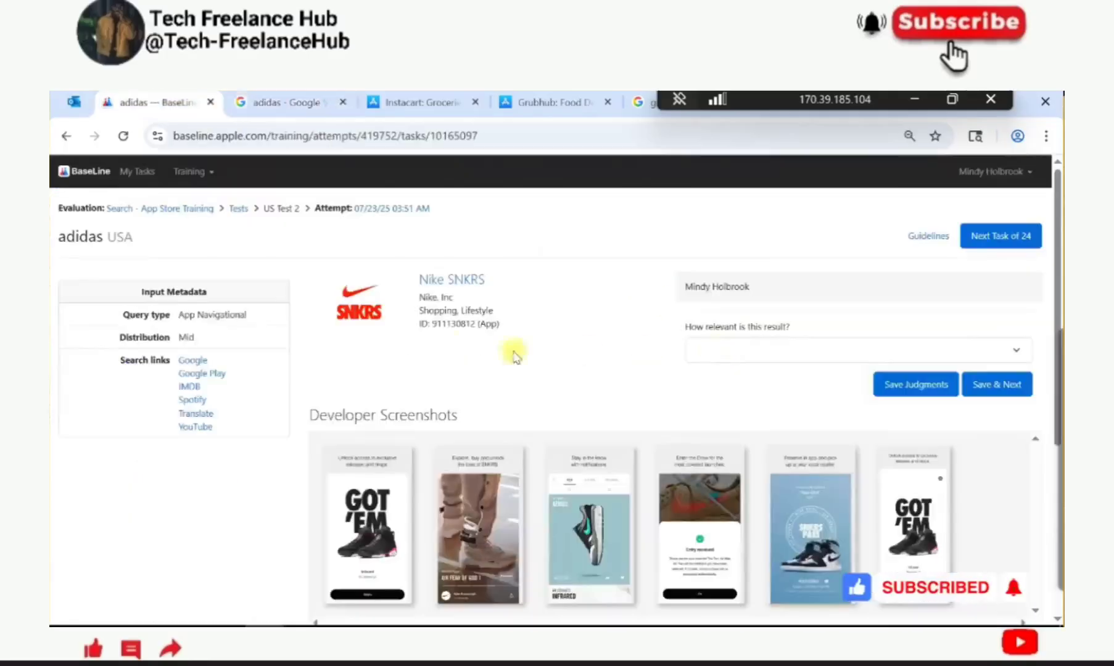
click(755, 351)
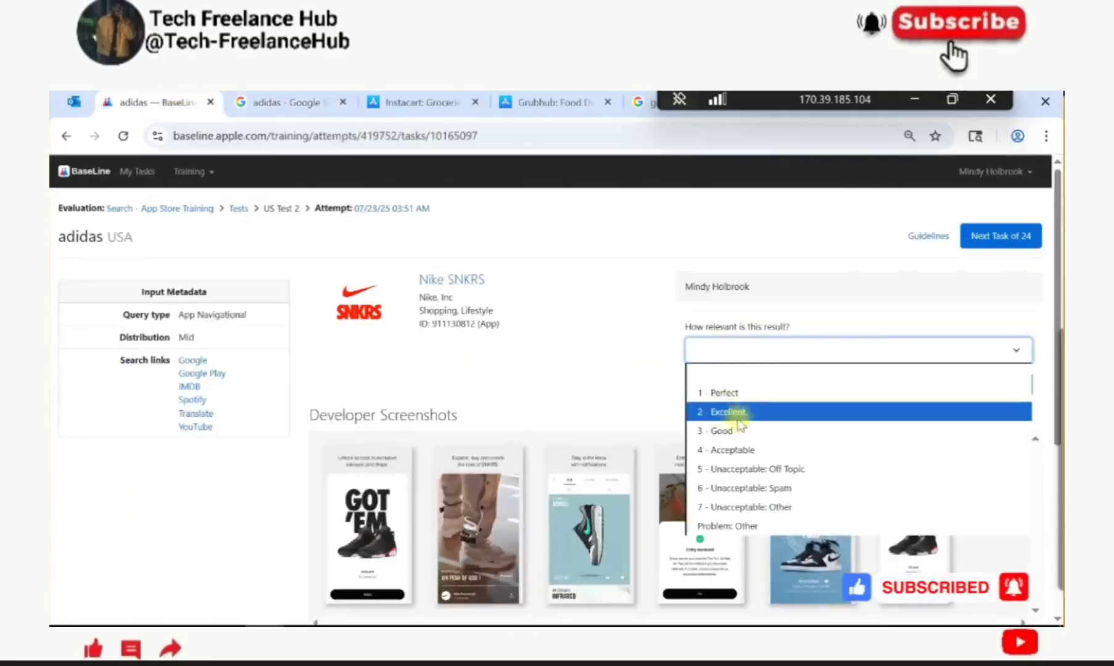
click(726, 432)
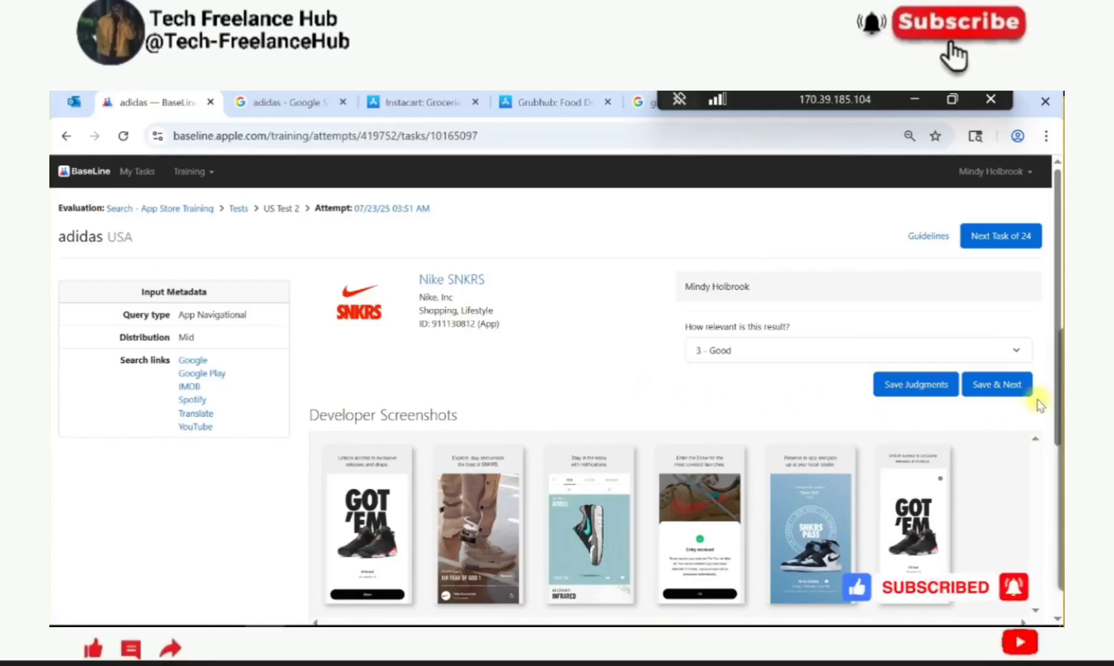
mouse_move(1034, 392)
click(986, 384)
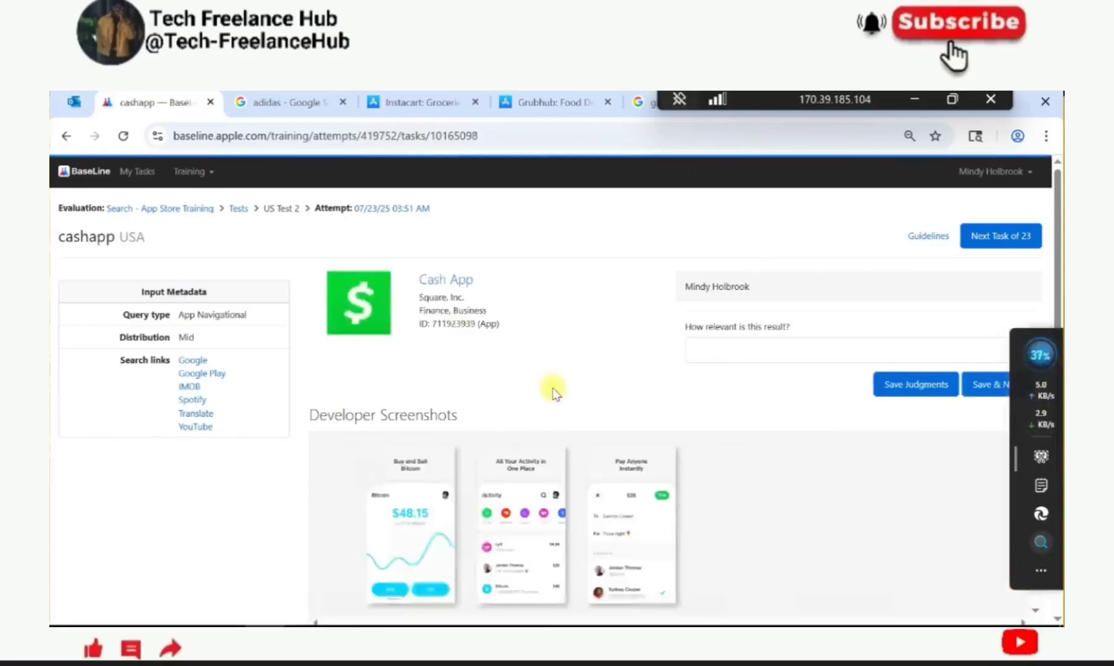
Step: Check the cashapp query and open the Cash App result's App Store page to compare them
double_click(111, 239)
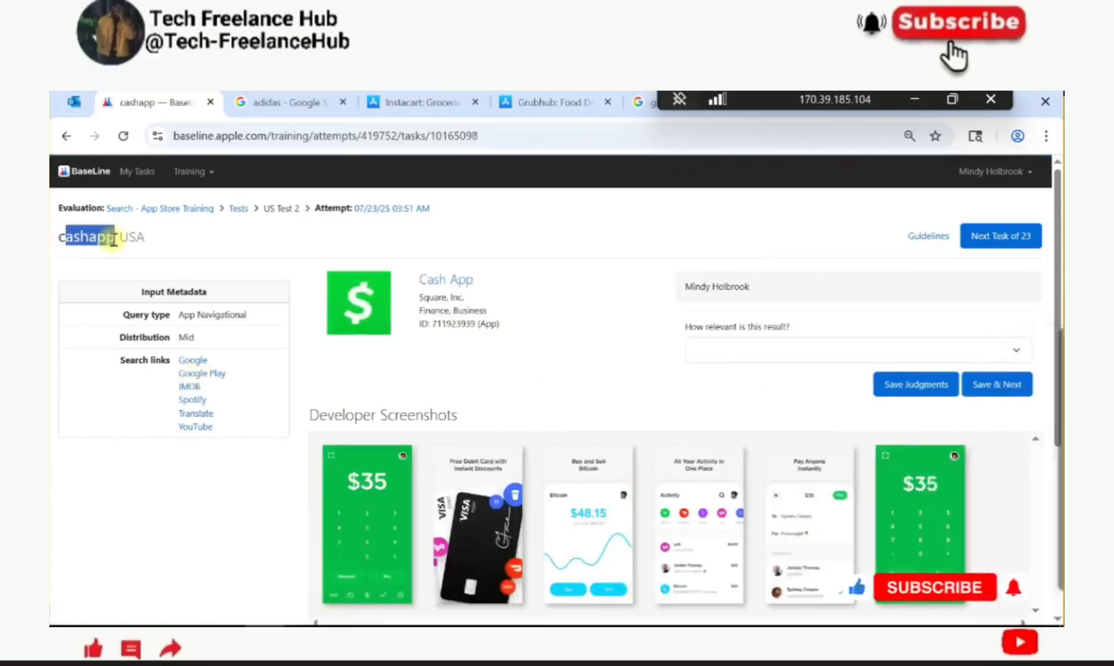
click(459, 296)
click(455, 284)
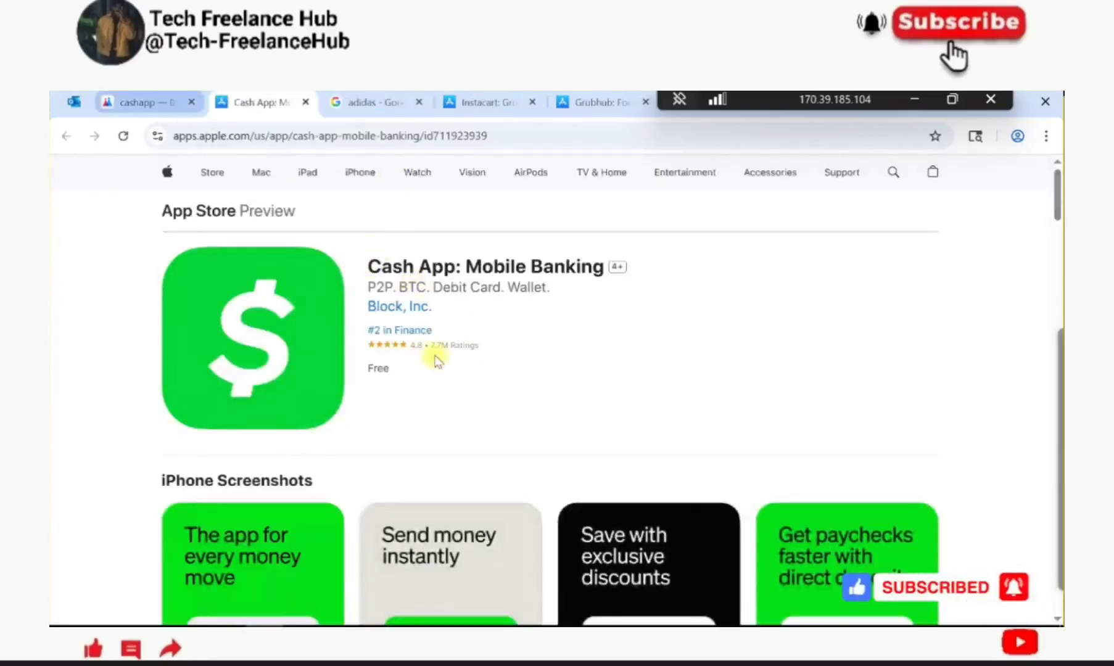
Step: Rate the Cash App result for the cashapp query as "1 - Perfect" and save it, advancing to the following task
click(151, 103)
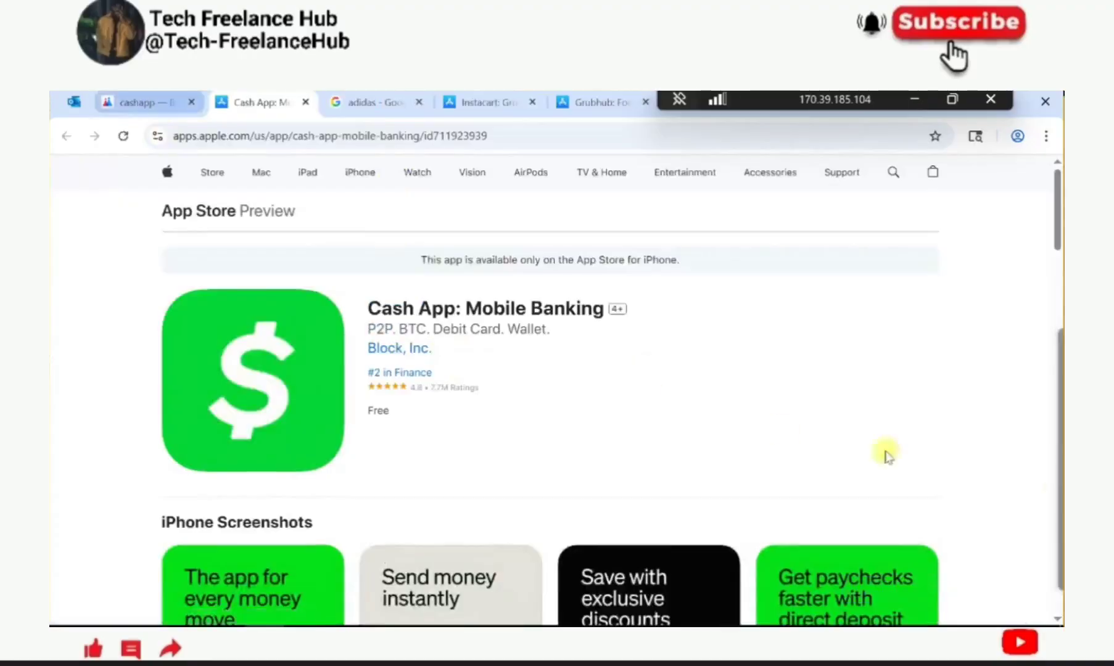
click(766, 350)
click(749, 396)
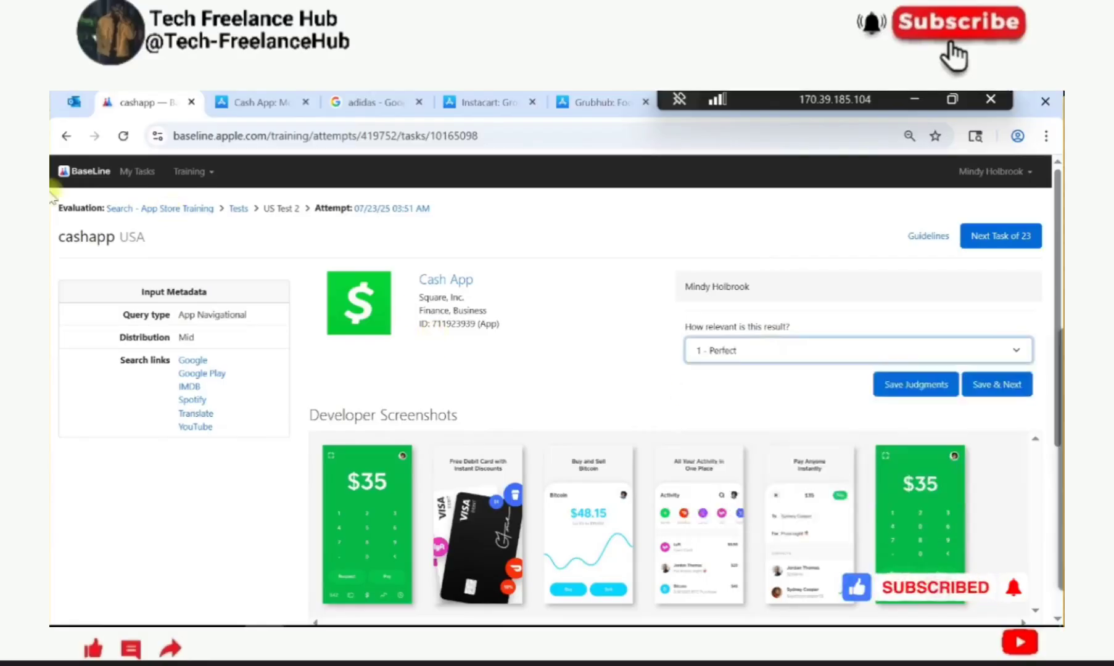
click(998, 385)
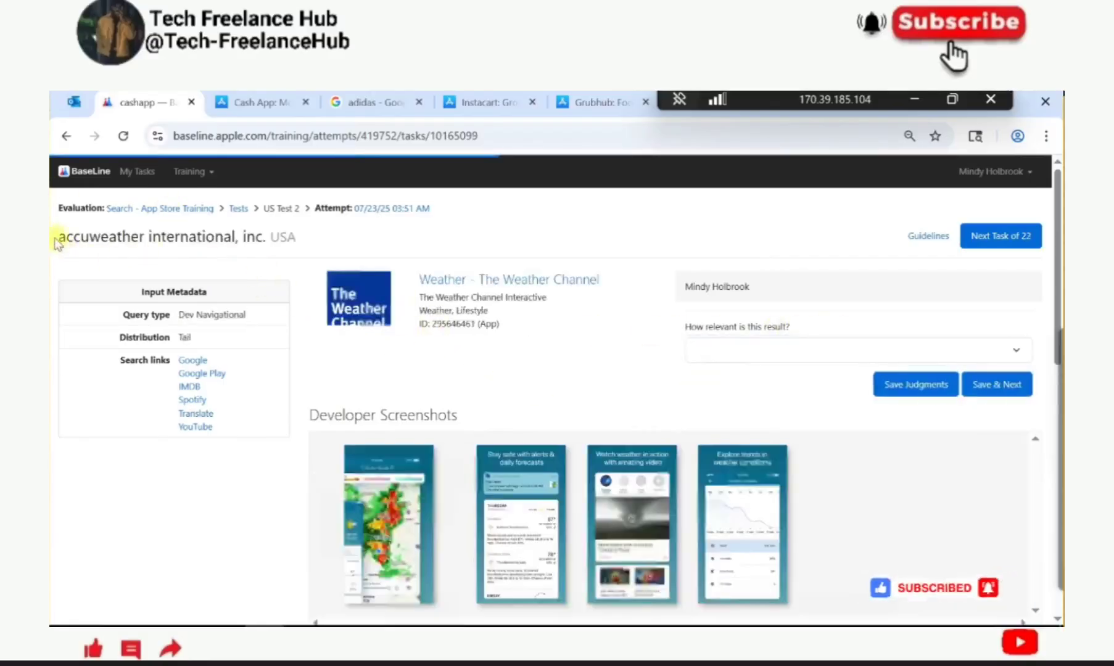
Step: Compare the accuweather international, inc. query with The Weather Channel result, opening that app's App Store page and returning to the task
drag(59, 237, 391, 236)
click(432, 253)
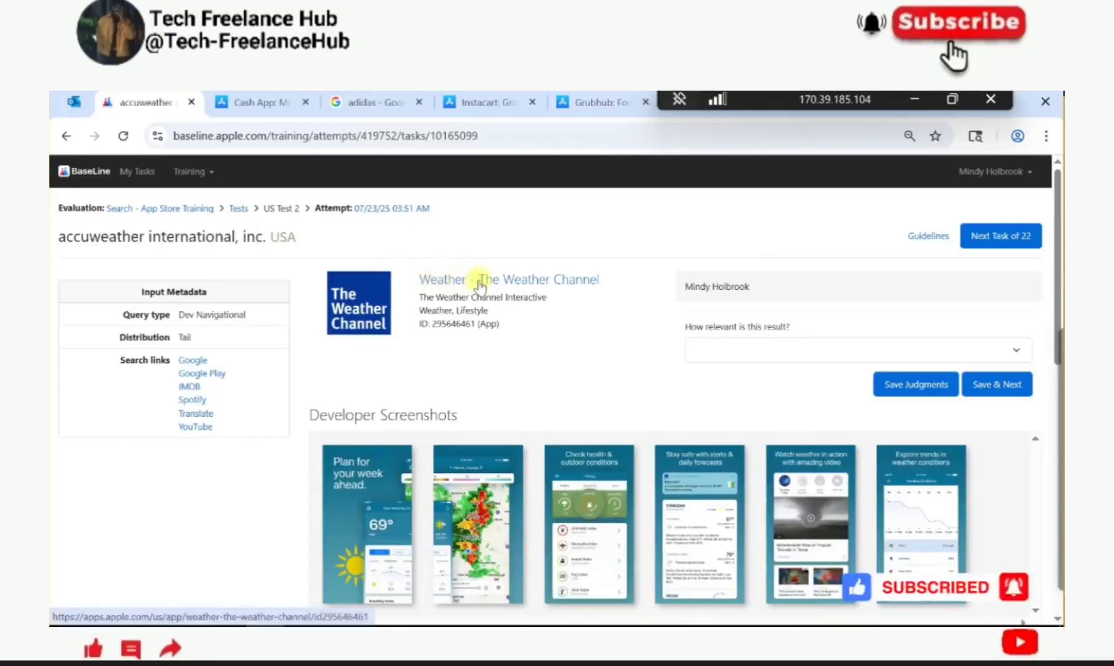
click(526, 283)
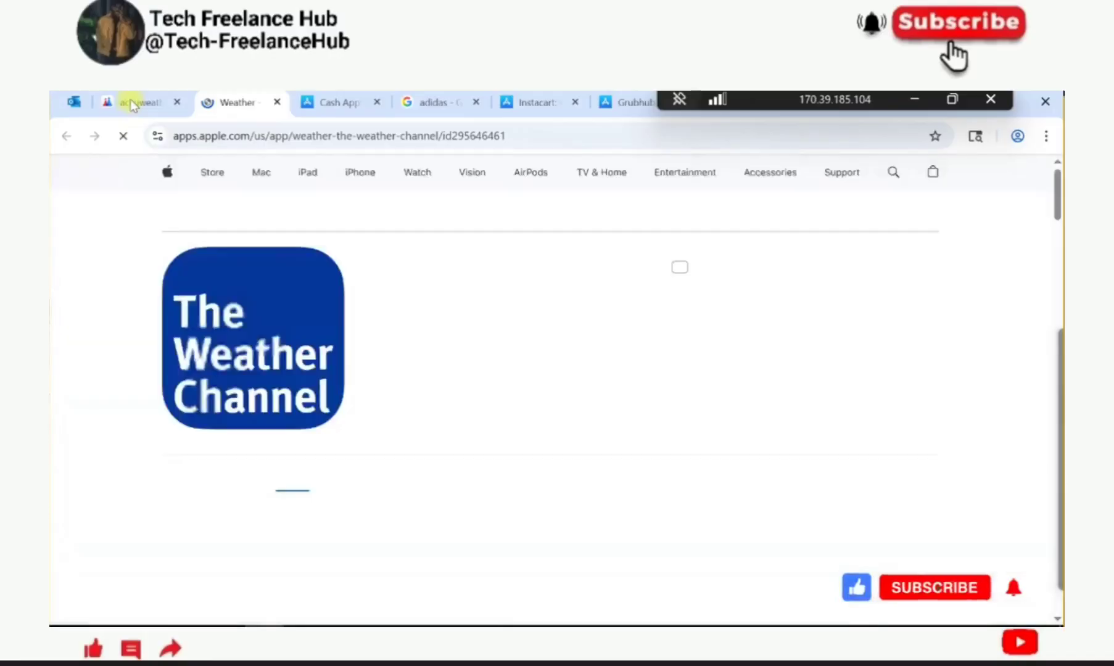
click(132, 106)
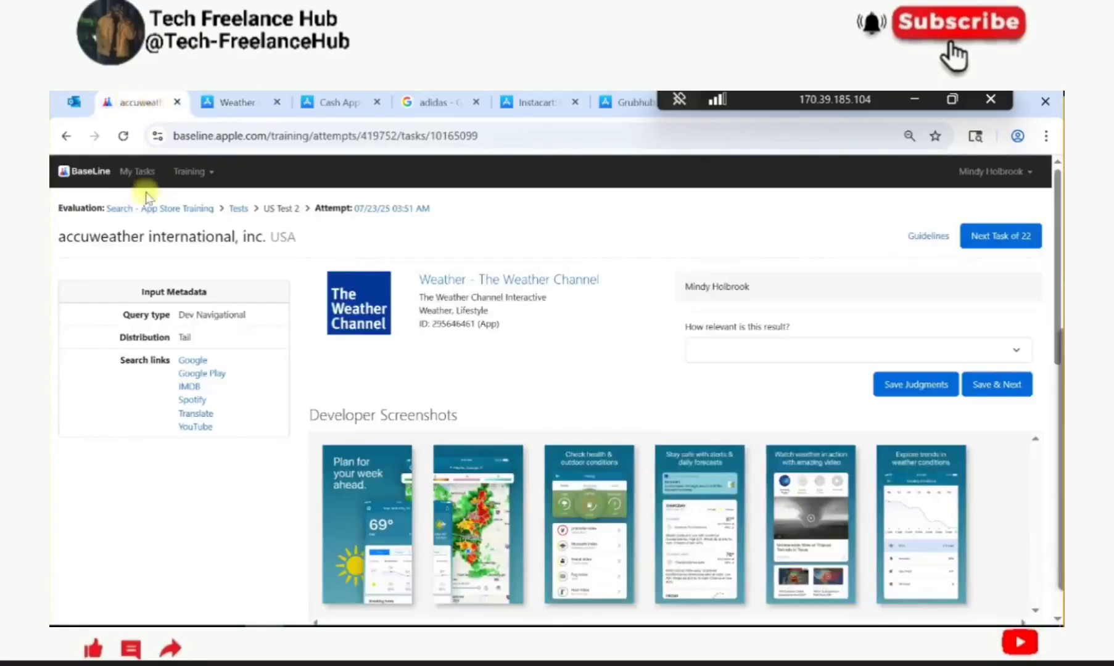
drag(60, 236, 264, 237)
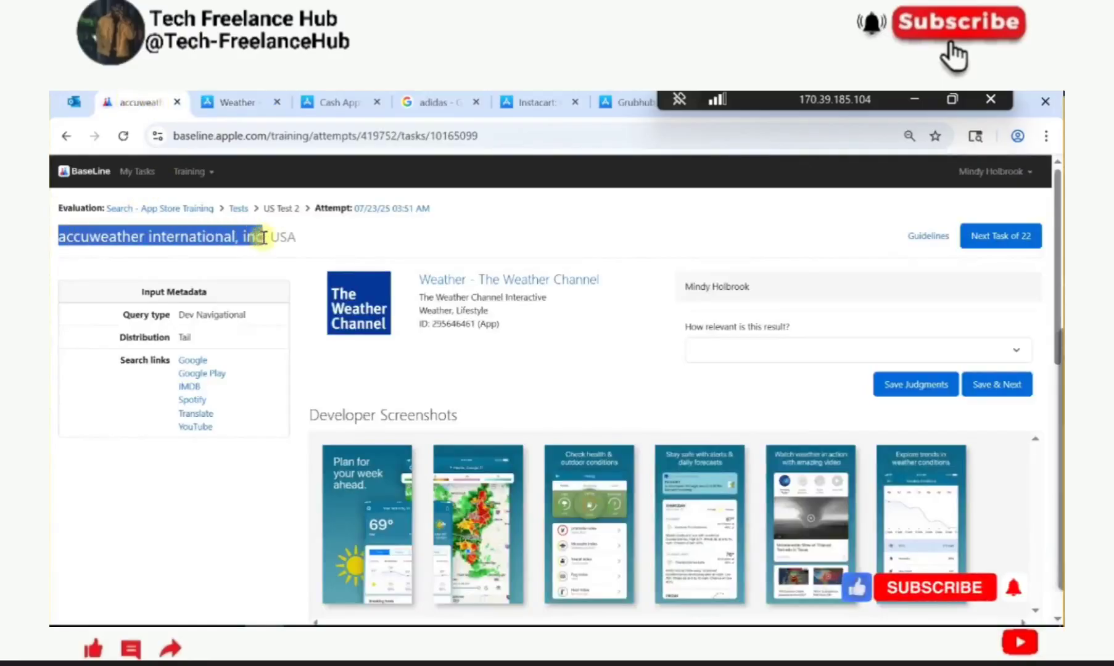
click(256, 259)
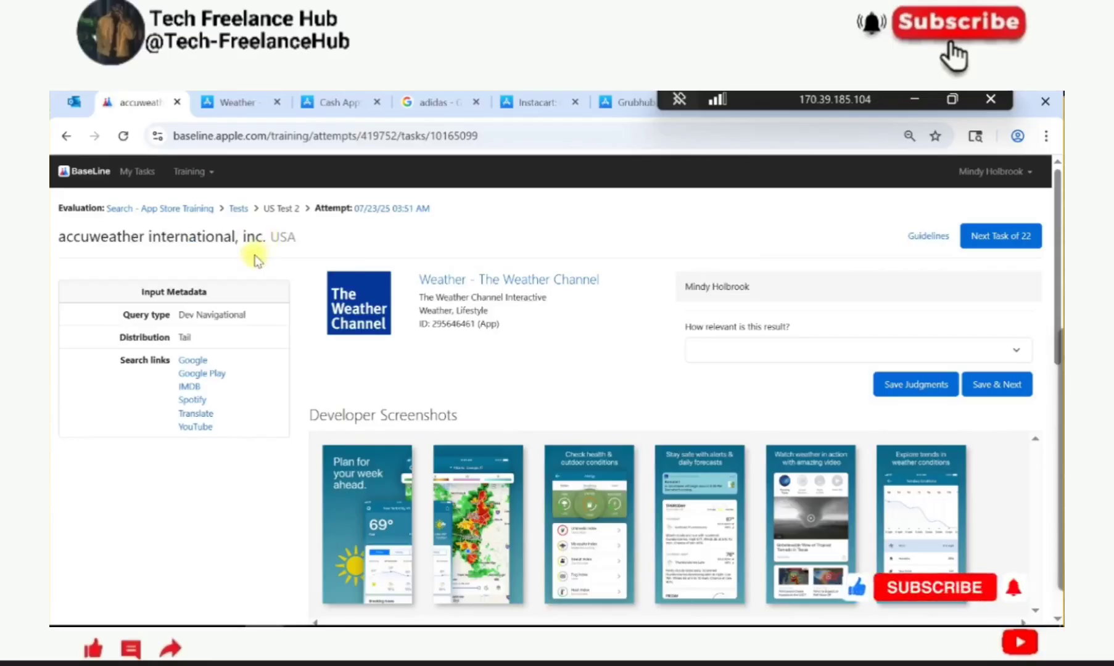
Step: Rate The Weather Channel result for the accuweather query as "2 - Excellent" and save it, advancing to the following task
click(759, 361)
click(754, 413)
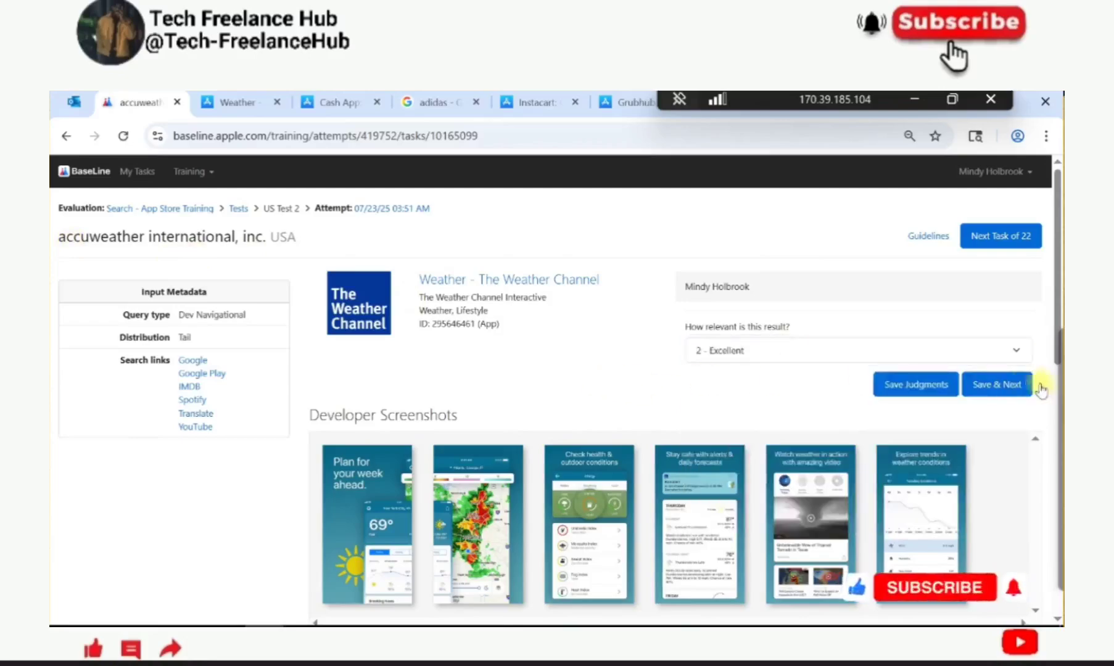
click(1004, 385)
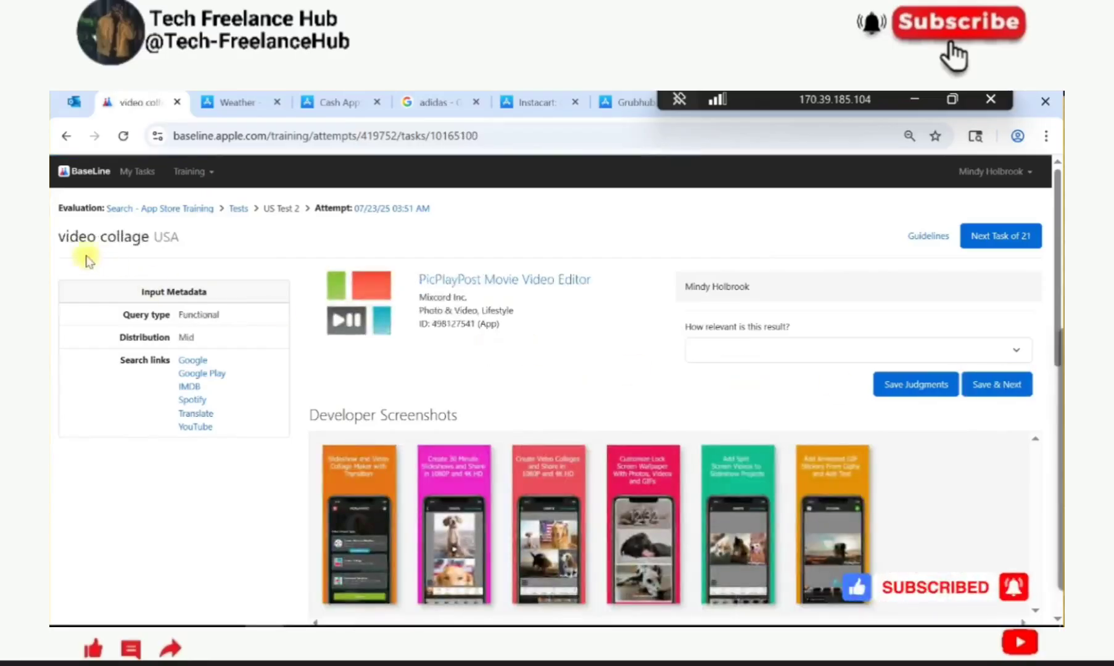
Step: Close all leftover research tabs from earlier tasks, keeping the video collage task open
click(277, 102)
click(278, 102)
click(278, 103)
click(278, 102)
click(277, 102)
click(278, 102)
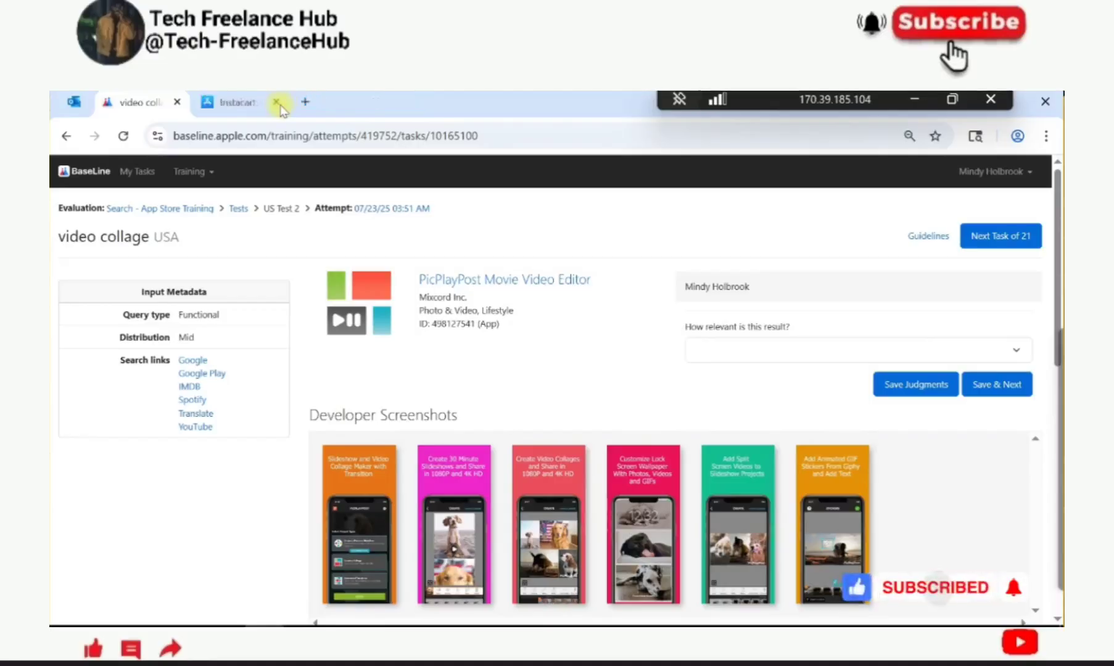
click(277, 103)
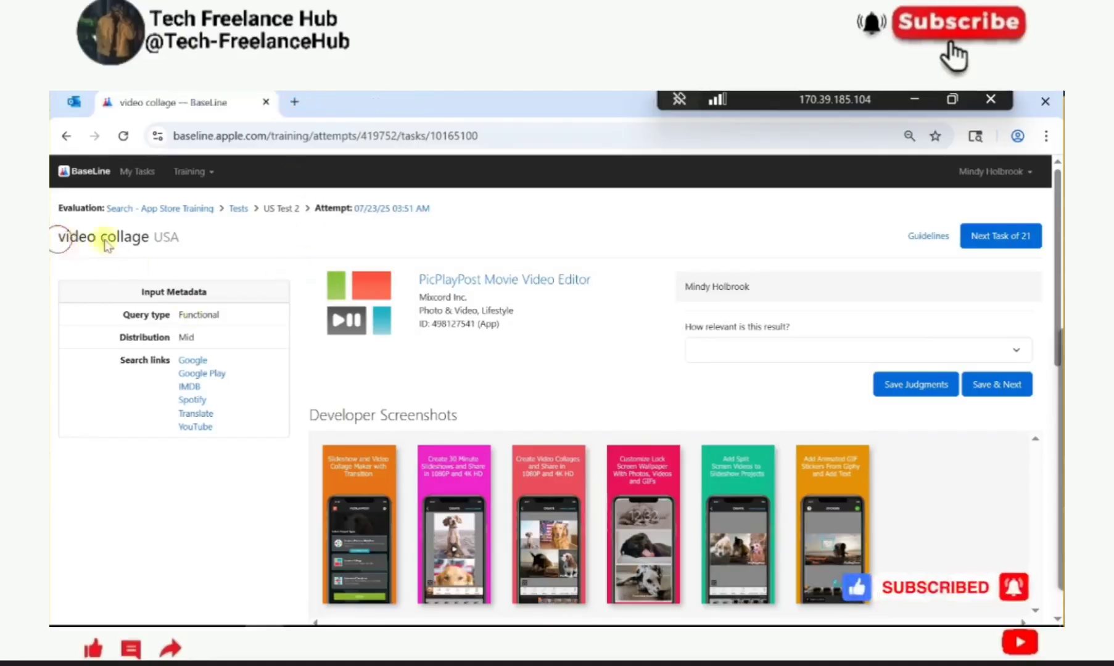
Step: Examine the video collage query and its query type in the input metadata
drag(59, 238, 151, 236)
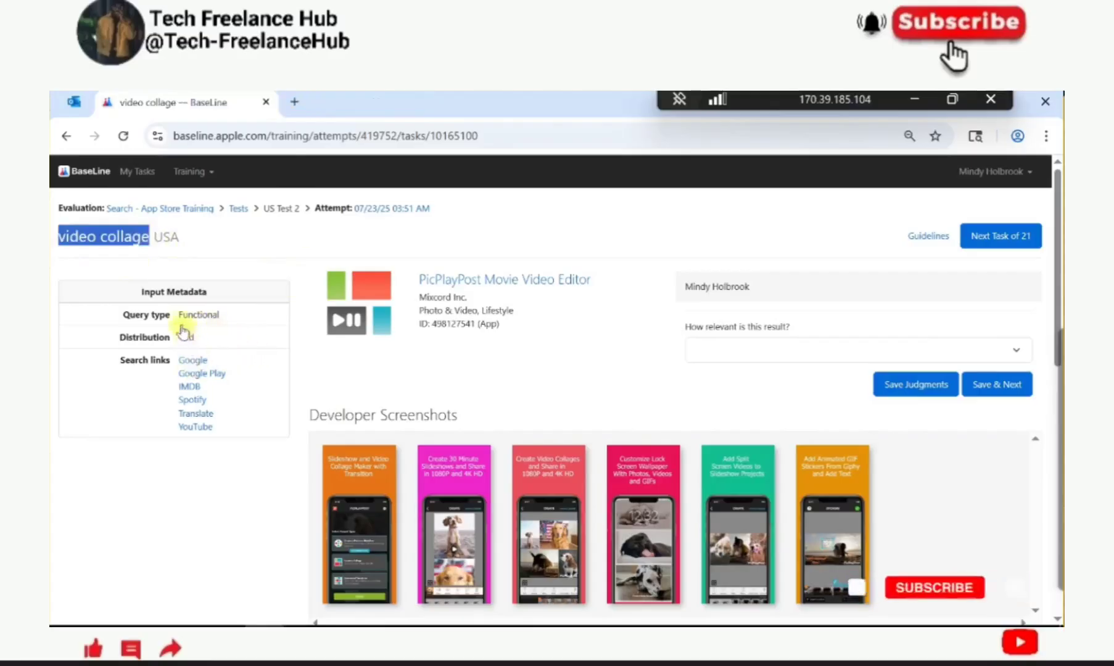
double_click(189, 316)
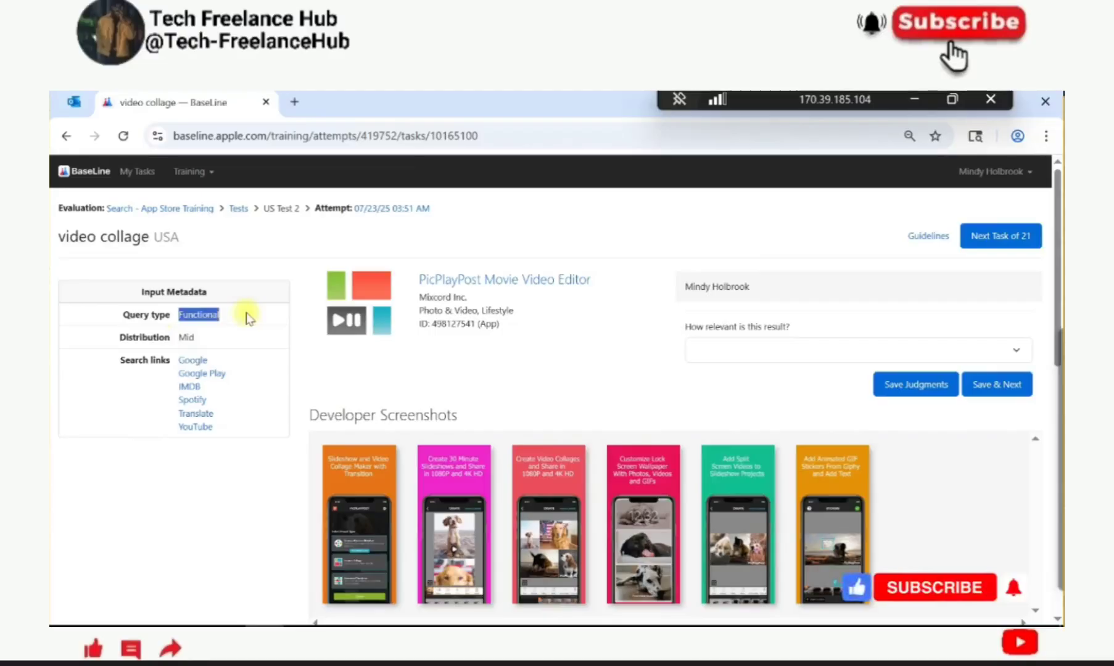
click(182, 316)
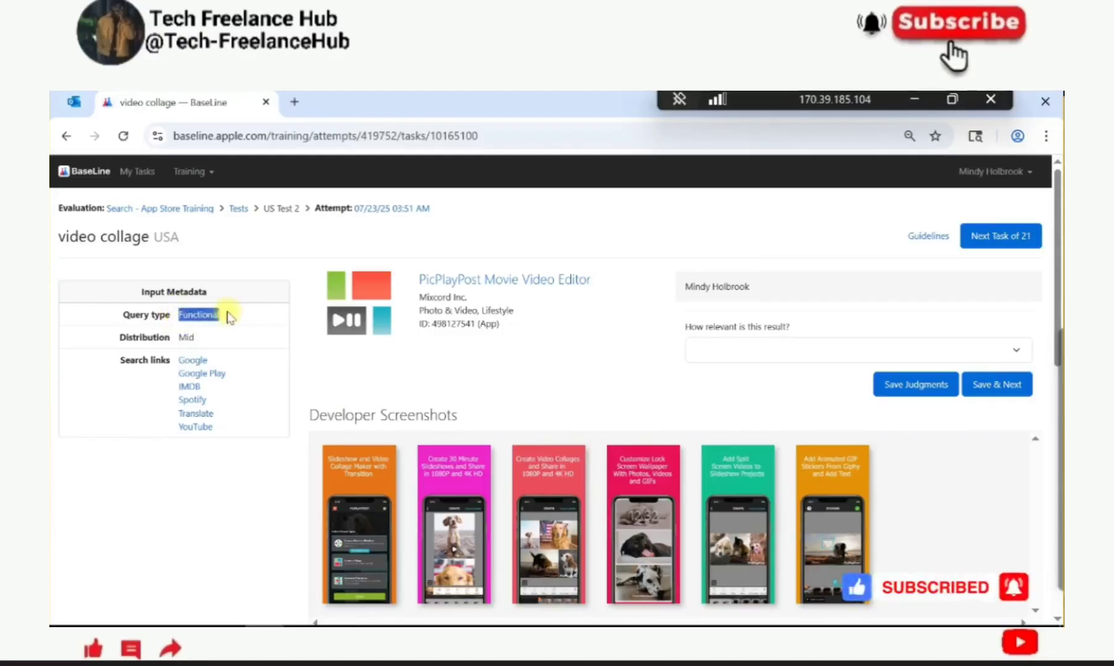
drag(61, 237, 152, 236)
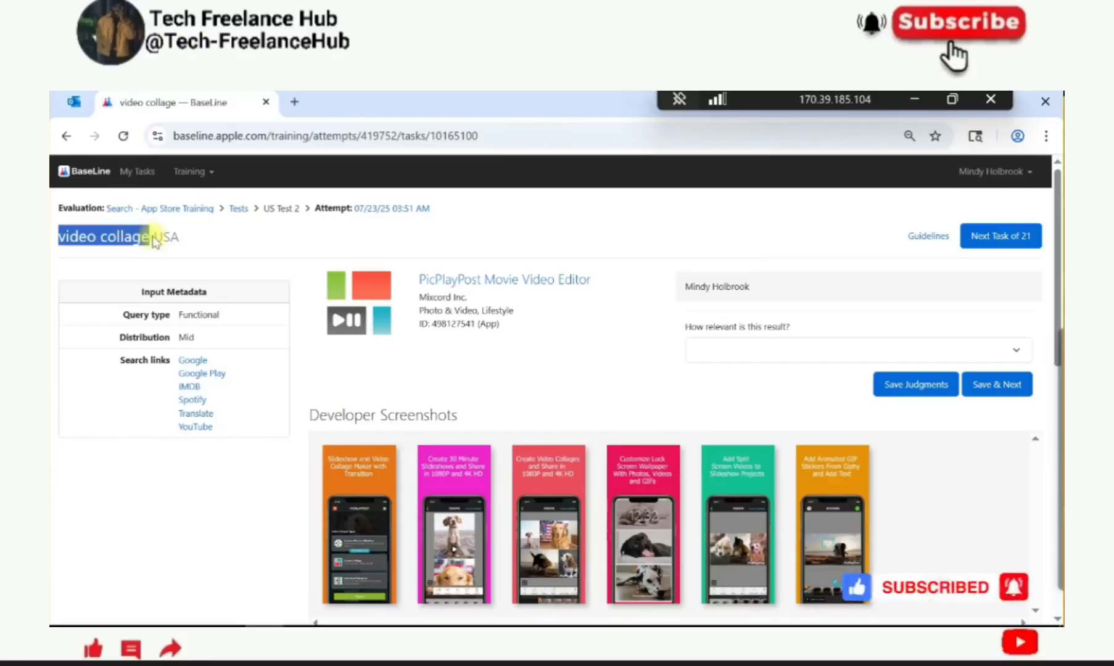
Step: Open the PicPlayPost result's App Store page and review its title, subtitle, developer and ratings against the video collage query
click(491, 282)
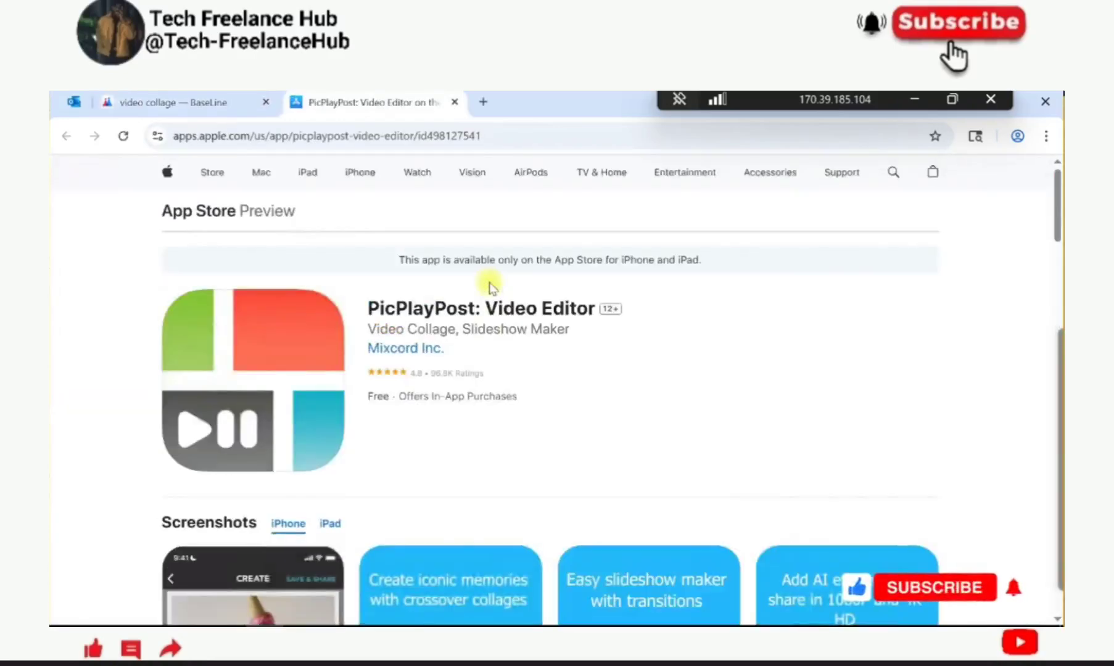
drag(368, 329, 456, 329)
click(846, 435)
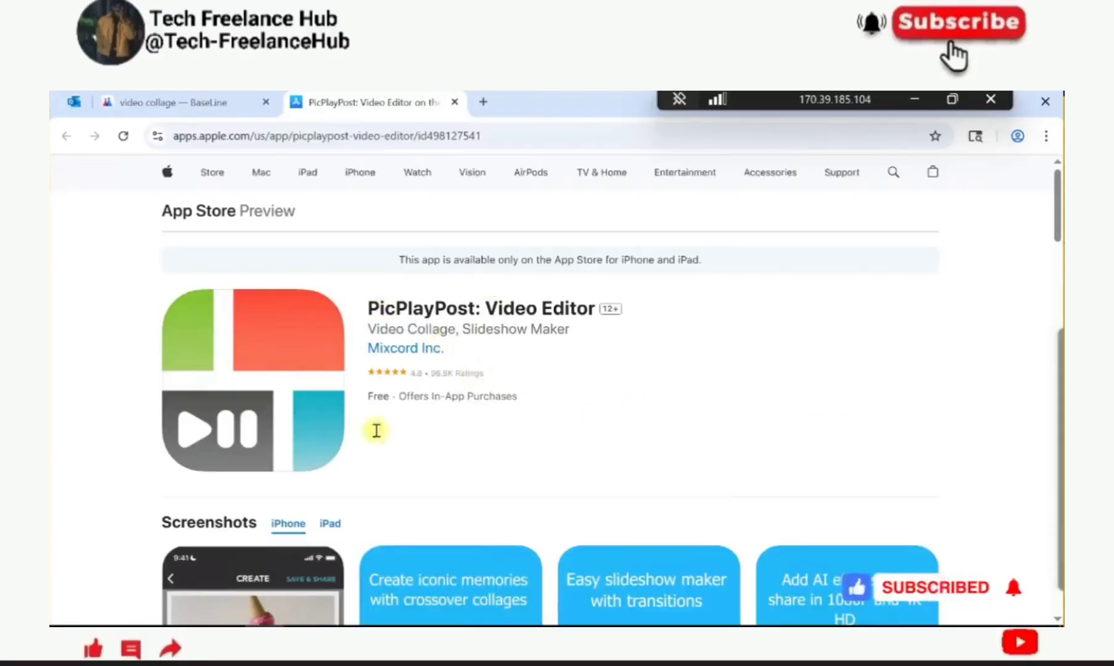
drag(364, 379, 365, 298)
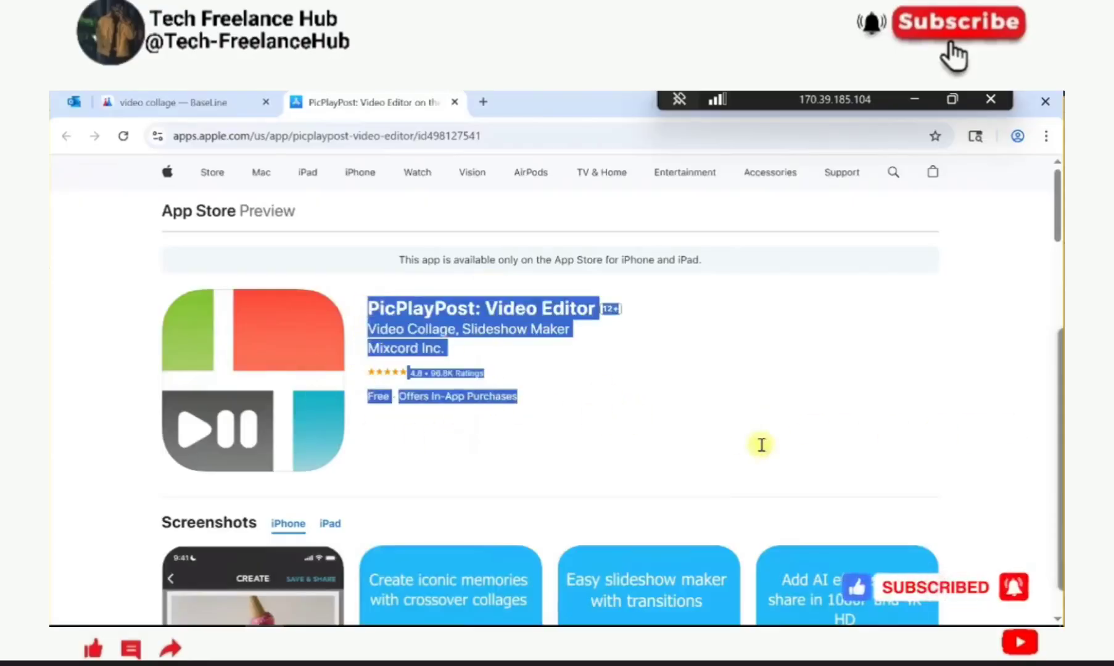
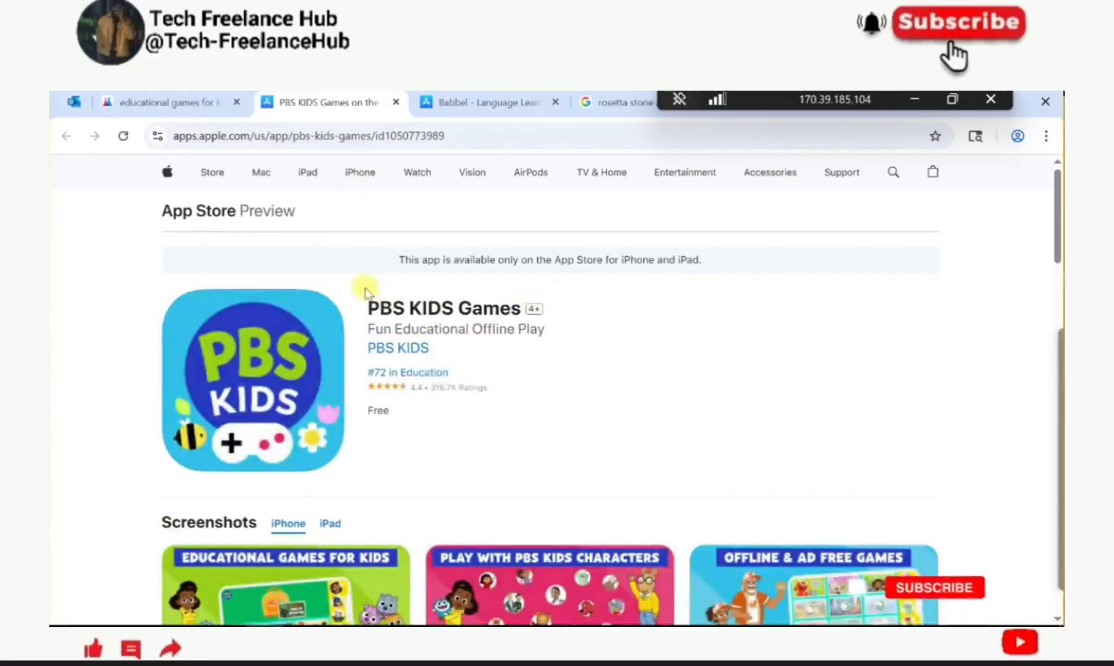
Step: Review the title, subtitle and number of ratings on the PBS KIDS Games App Store page
drag(487, 326, 975, 312)
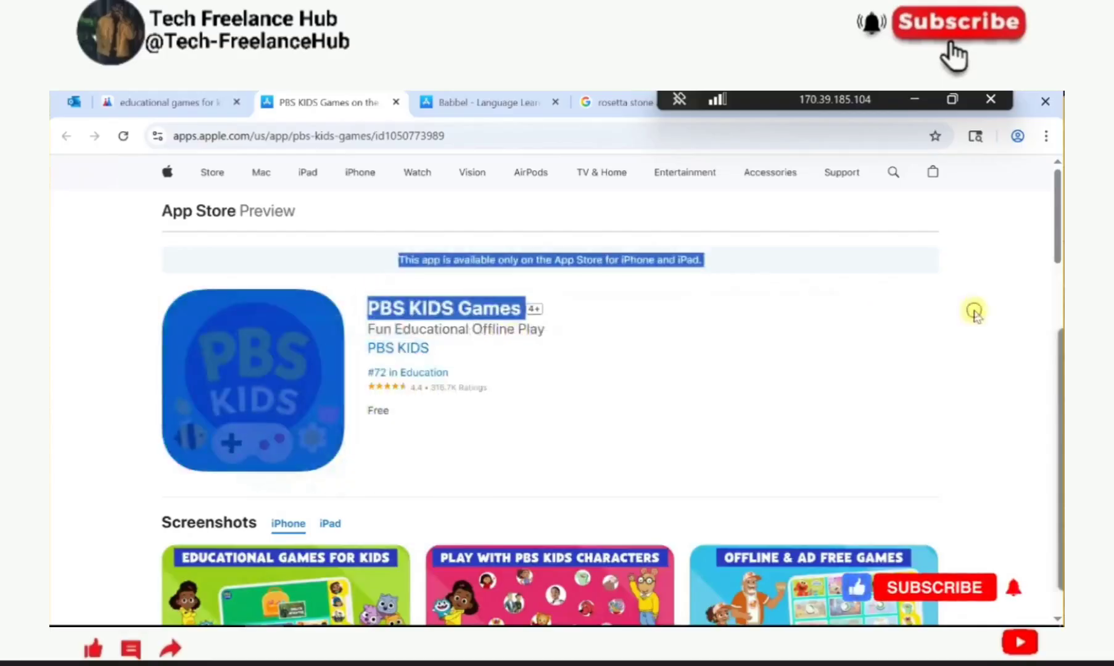
click(398, 327)
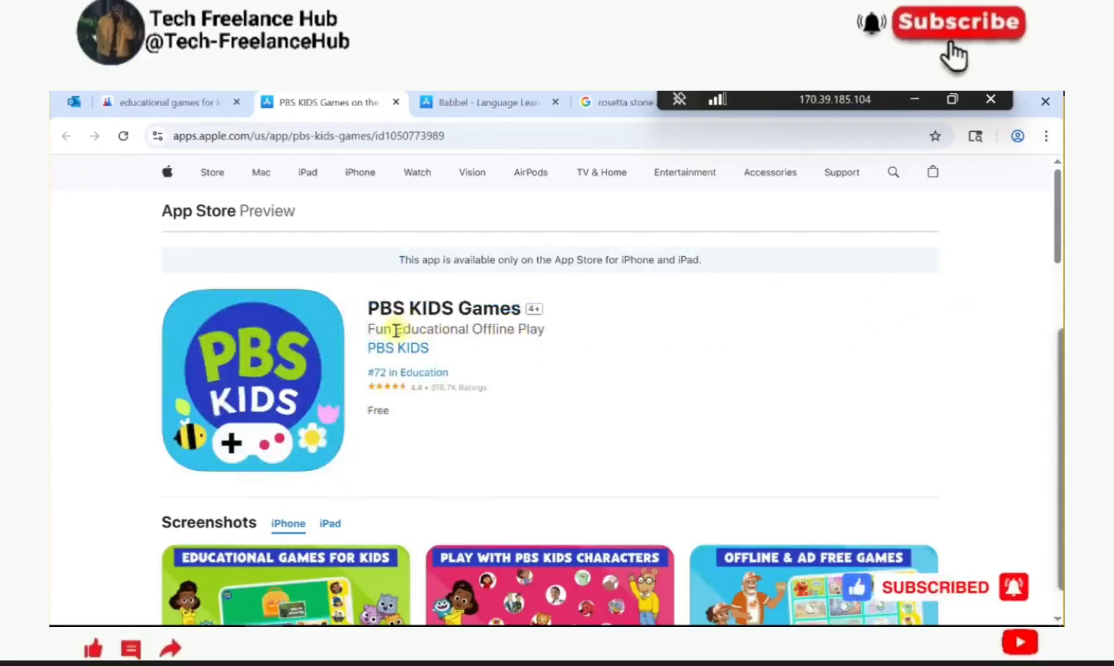
drag(431, 320, 485, 341)
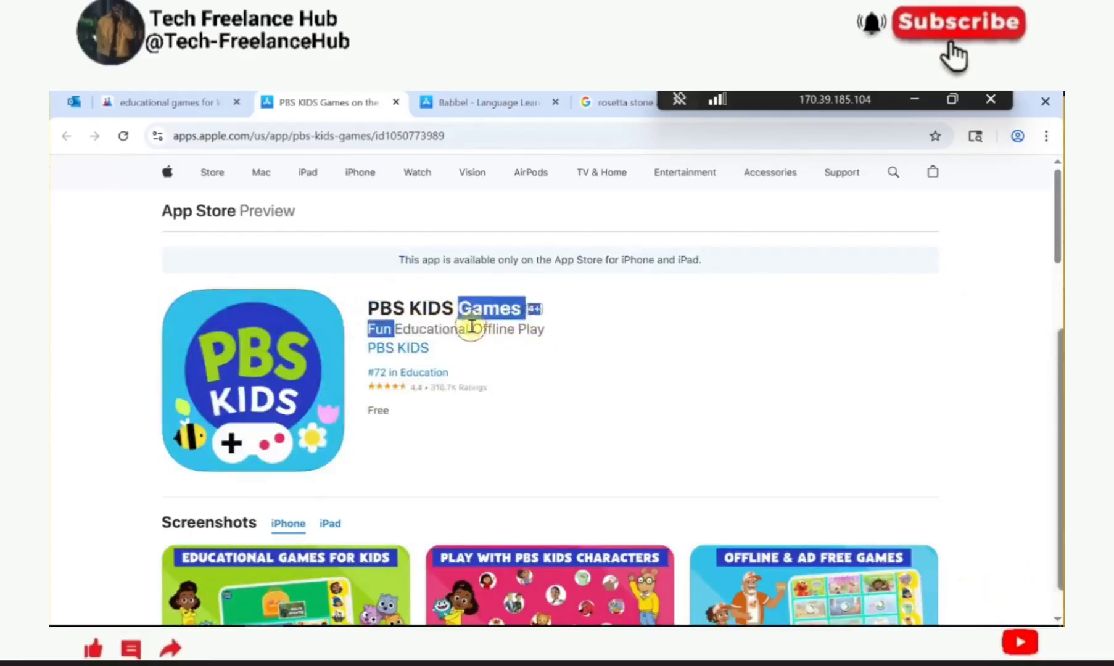
click(472, 326)
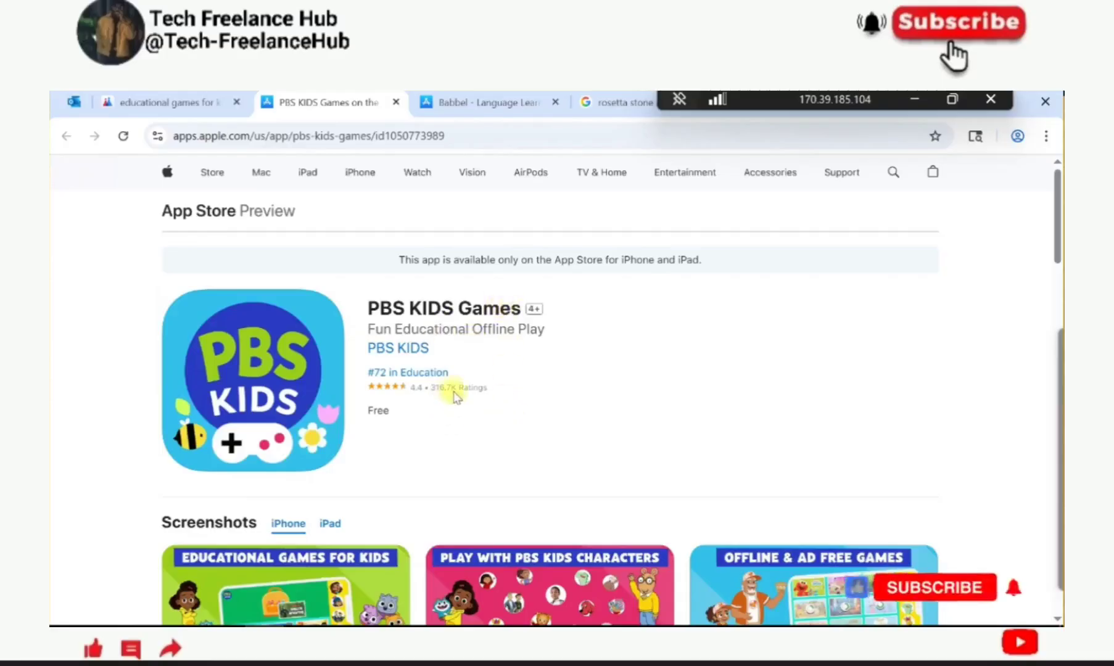
drag(431, 387, 494, 390)
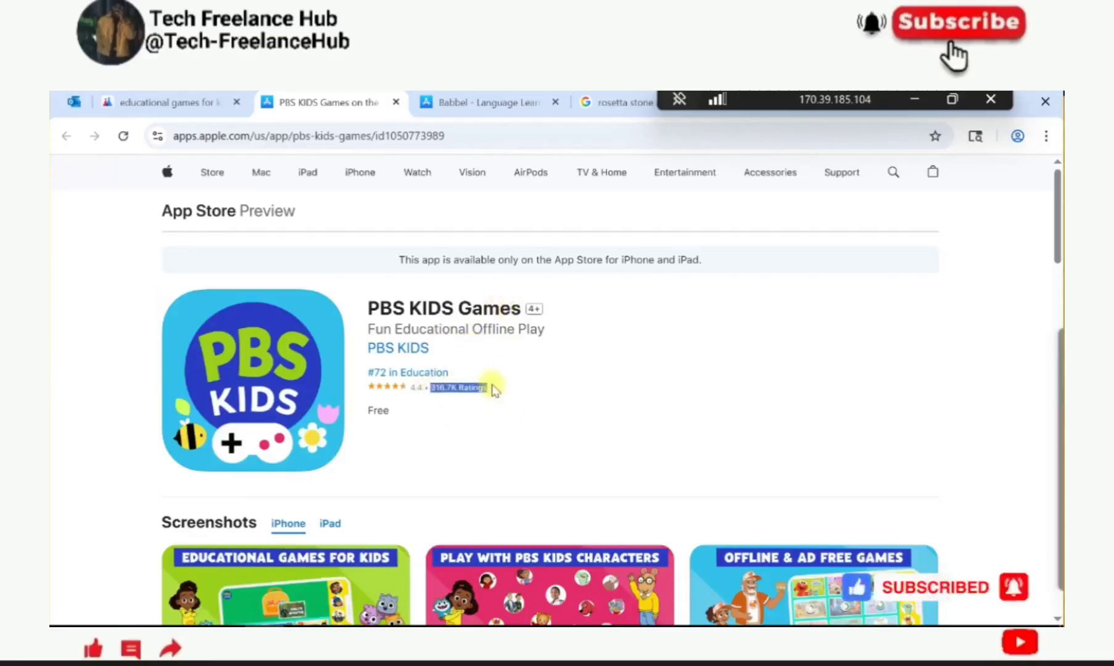
Step: Rate the PBS KIDS Games result for the educational games for kids query as "1 - Perfect" and save it, advancing to the following task
click(170, 106)
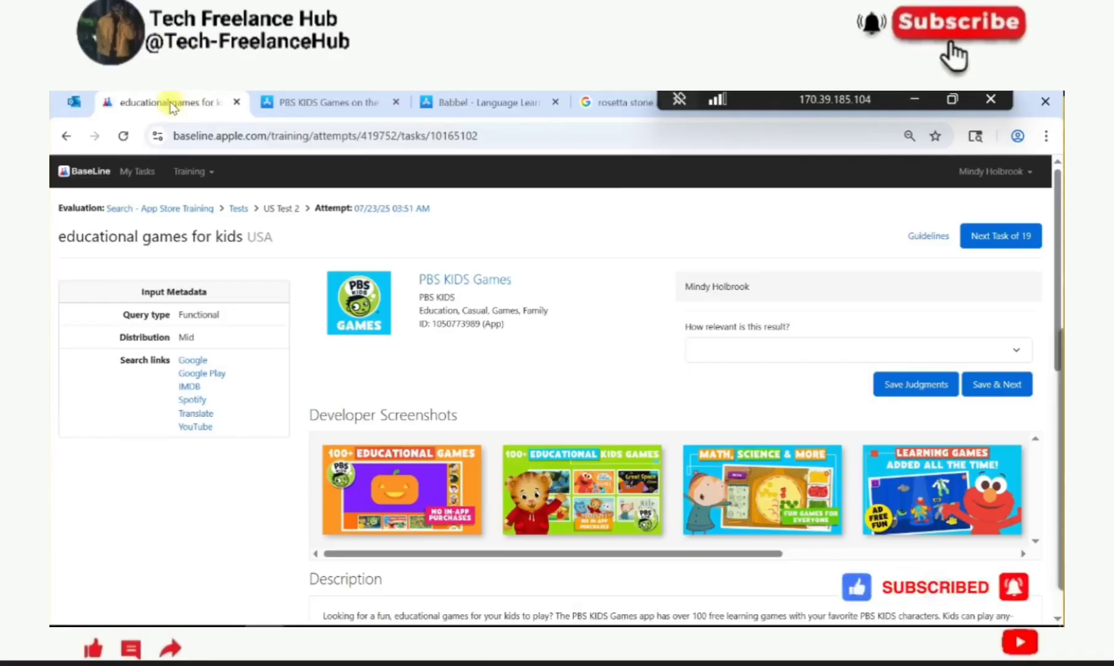
click(748, 356)
click(611, 401)
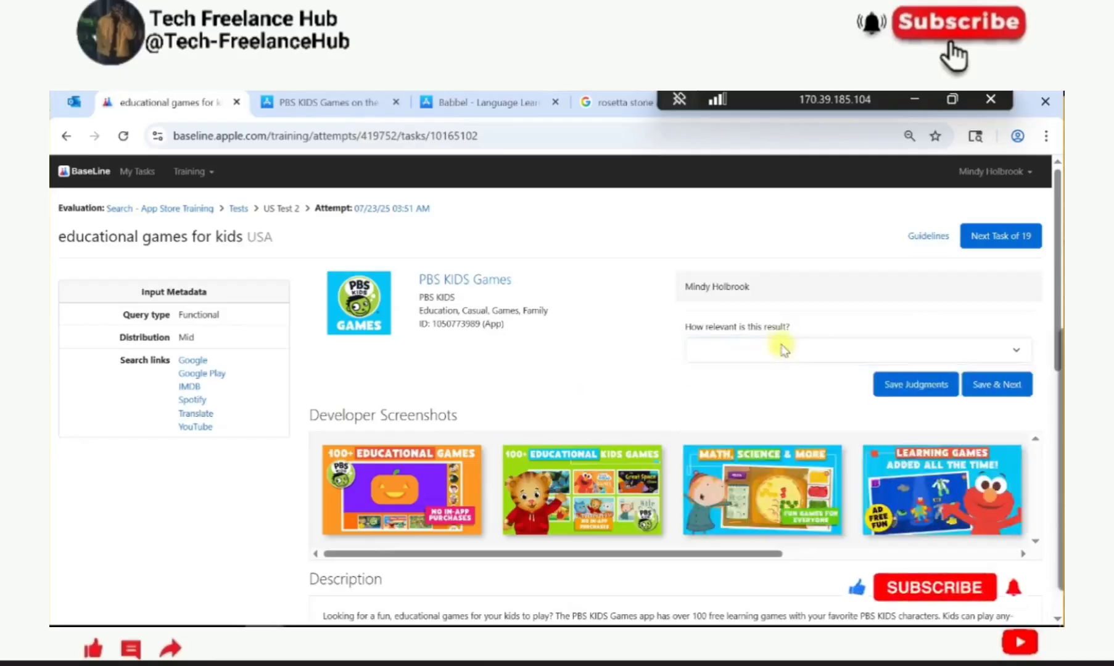
click(758, 352)
click(724, 351)
click(725, 351)
click(718, 392)
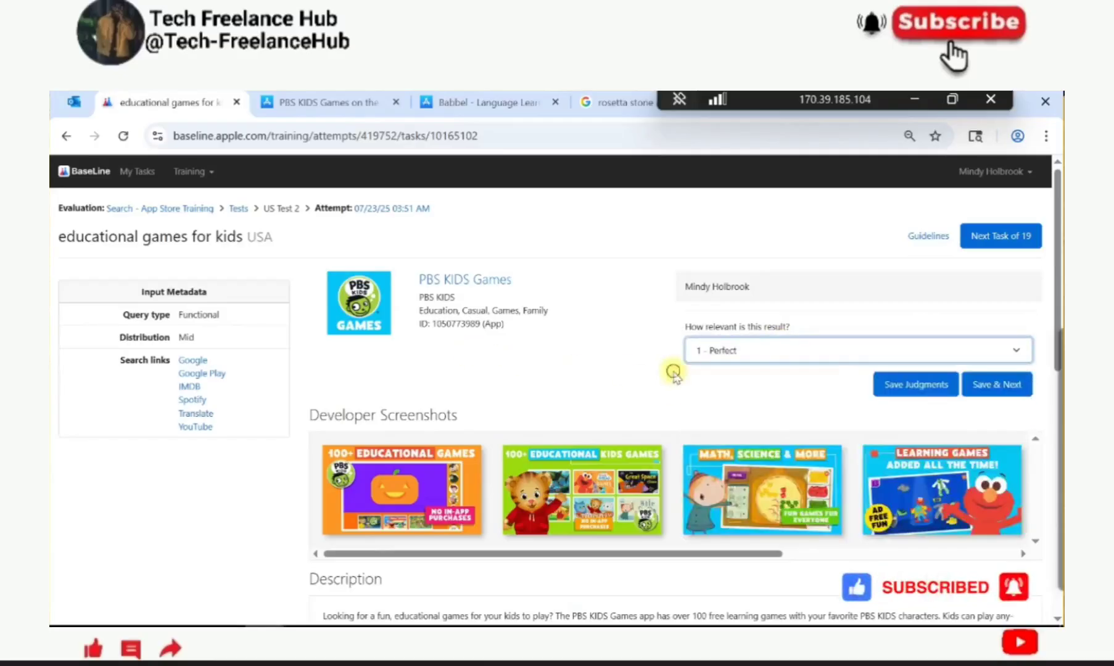
click(974, 388)
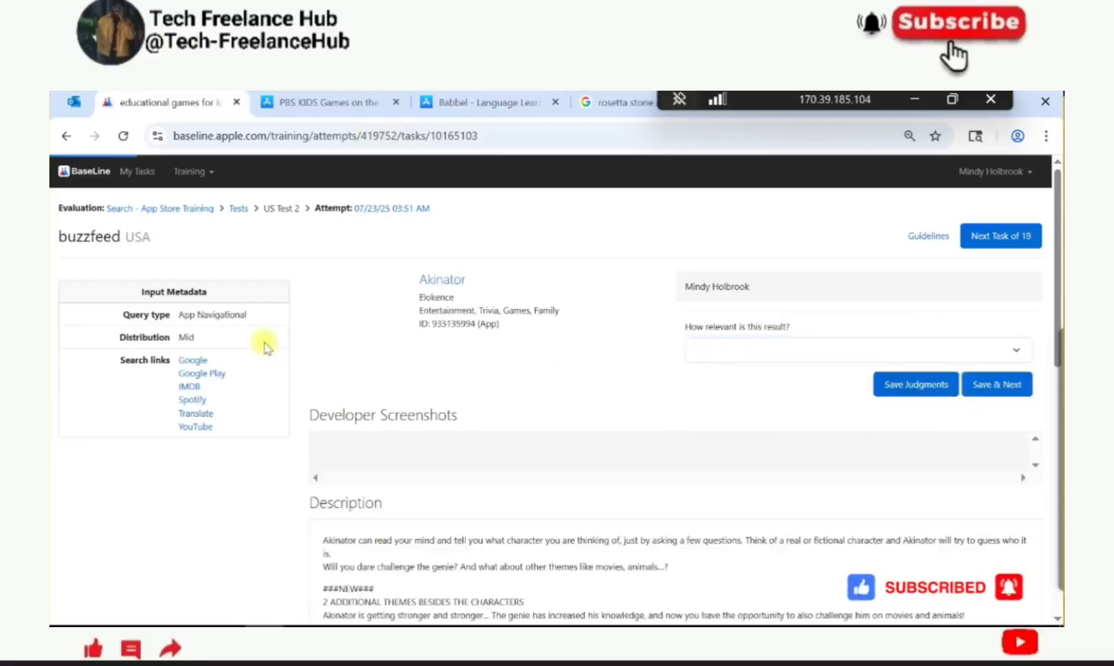
Step: Research the buzzfeed query on Google, then return to the rating task for the Akinator result
double_click(122, 238)
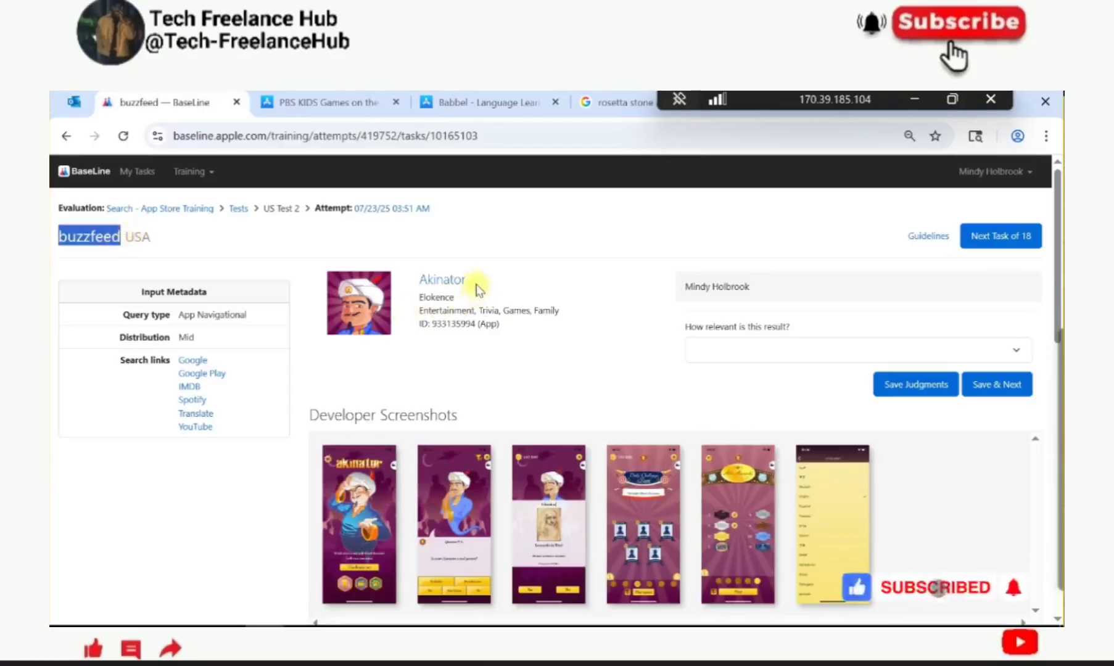
click(193, 360)
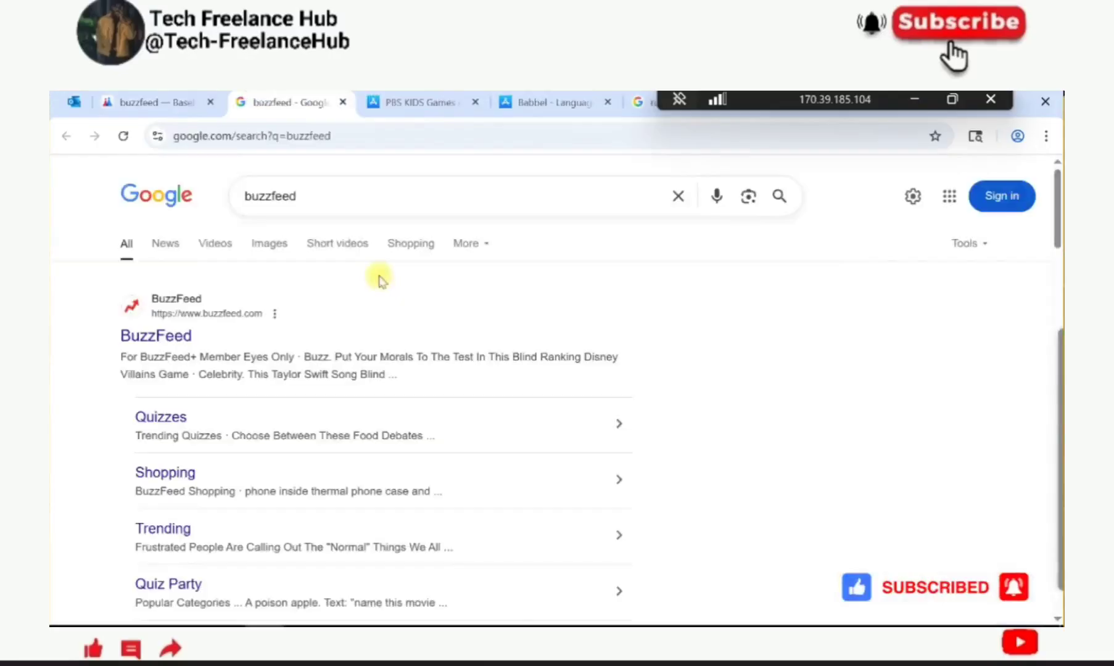
click(396, 192)
text(a)
click(146, 377)
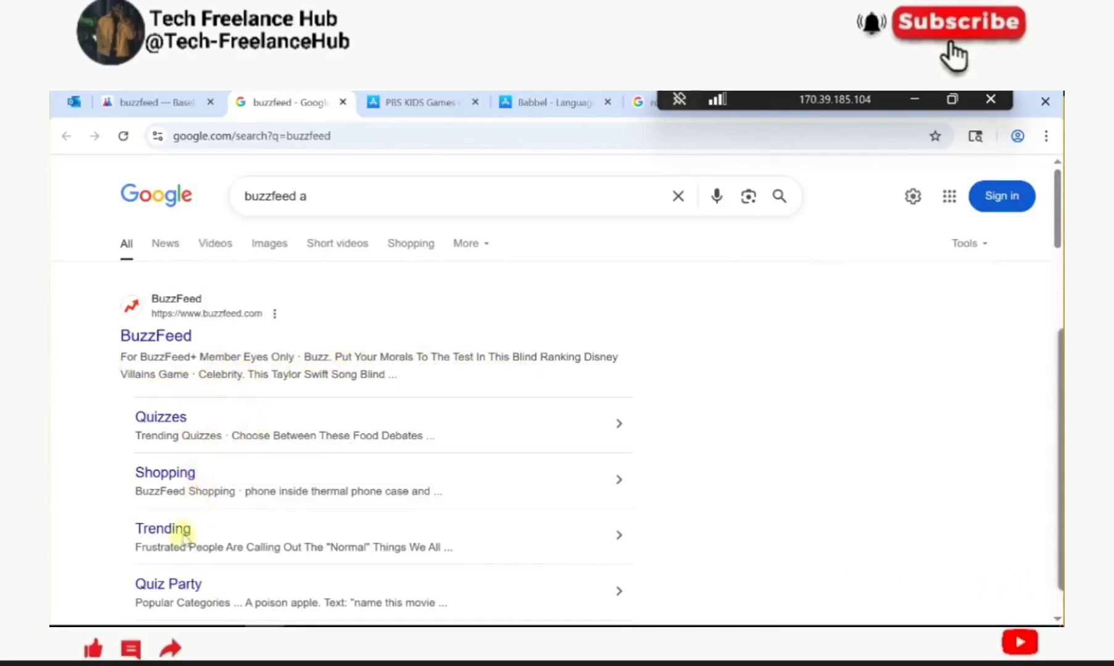
click(185, 101)
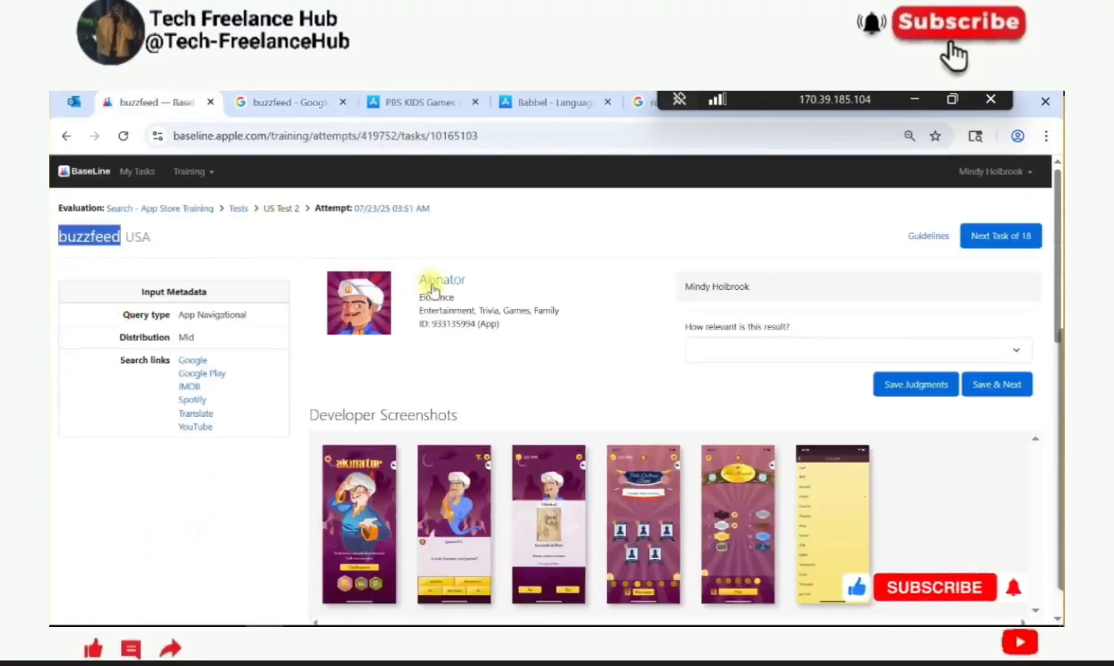
Step: Rate the Akinator result for the buzzfeed query as "5 - Unacceptable: Off Topic" and save it, advancing to the following task
click(776, 365)
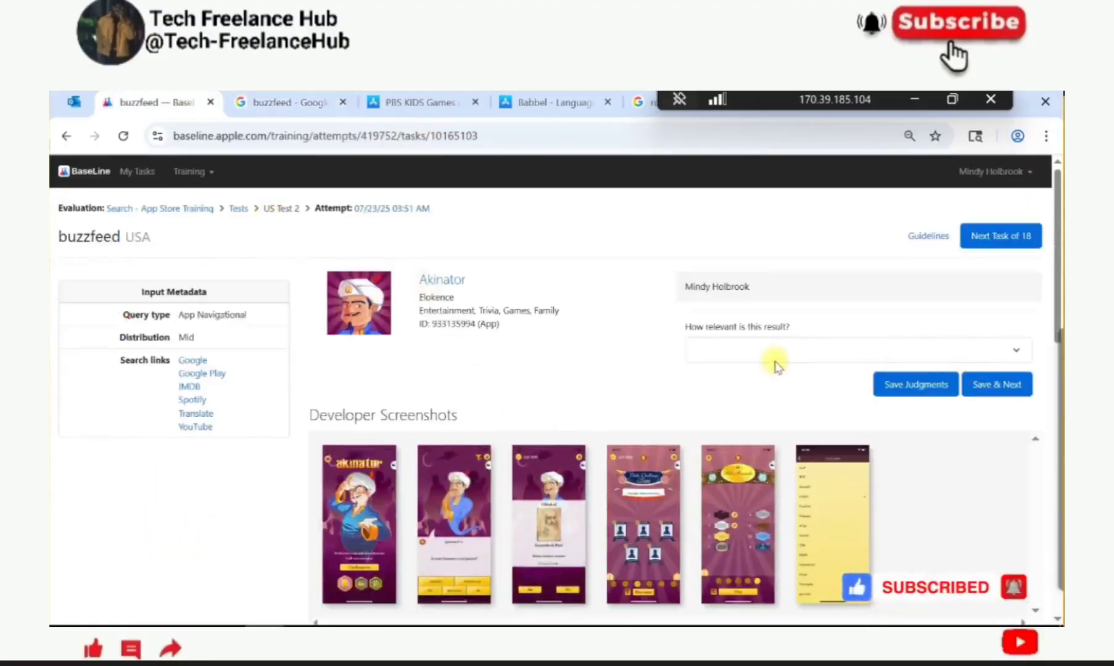
click(776, 358)
click(775, 467)
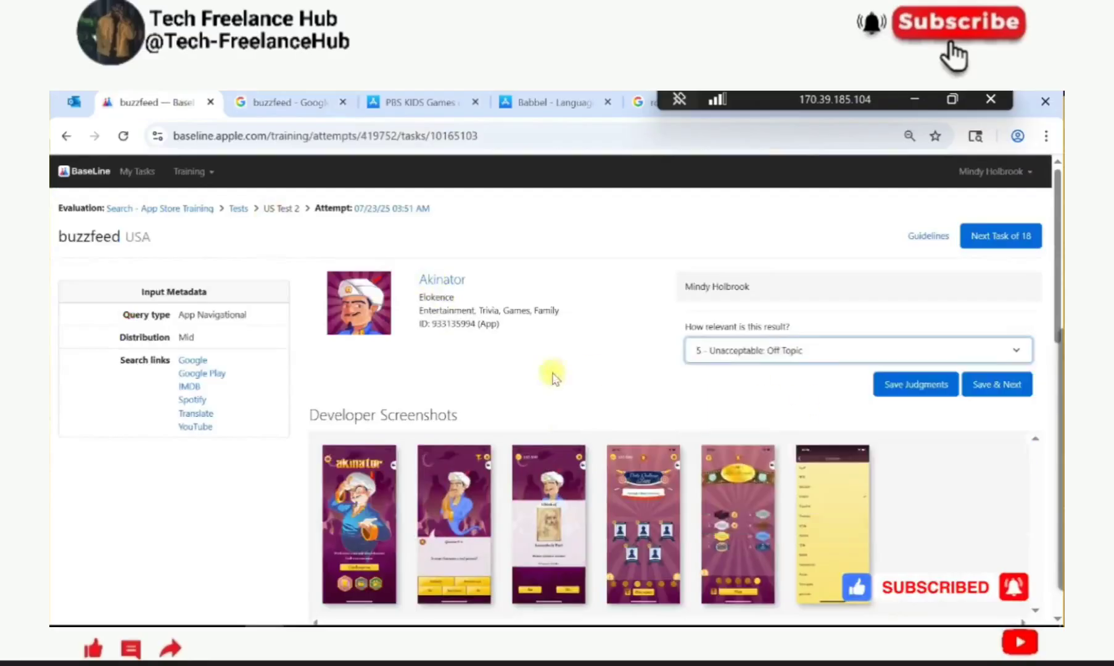
click(997, 384)
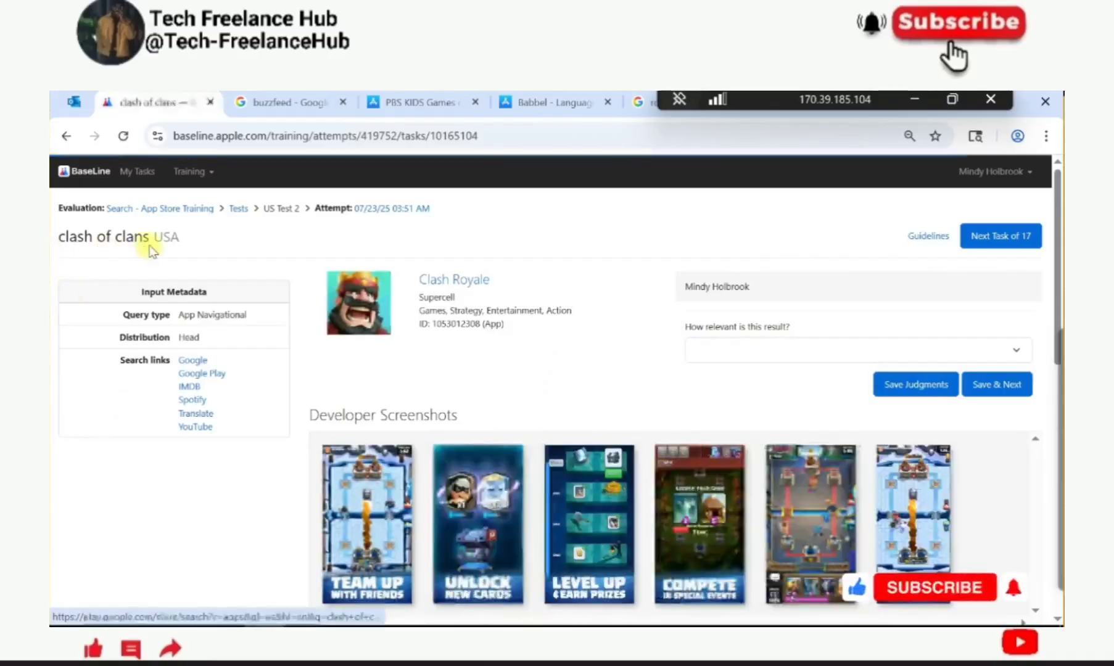
Step: Check Clash Royale's App Store page, then rate it "2 - Excellent" for the clash of clans query and save, advancing to the following task
drag(59, 237, 149, 244)
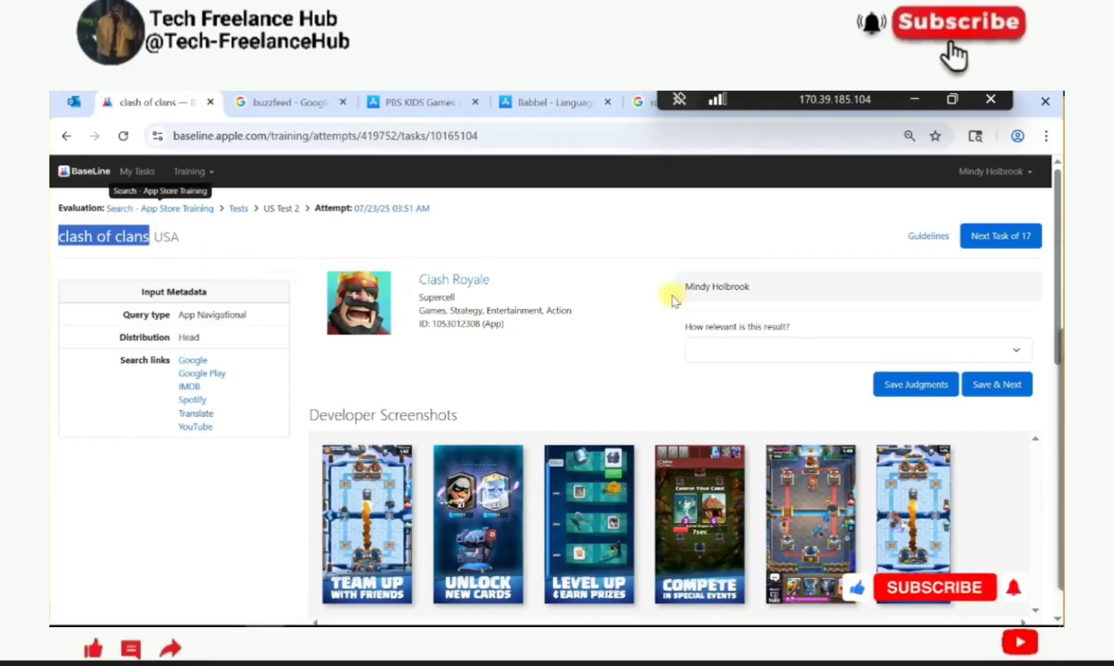
click(446, 281)
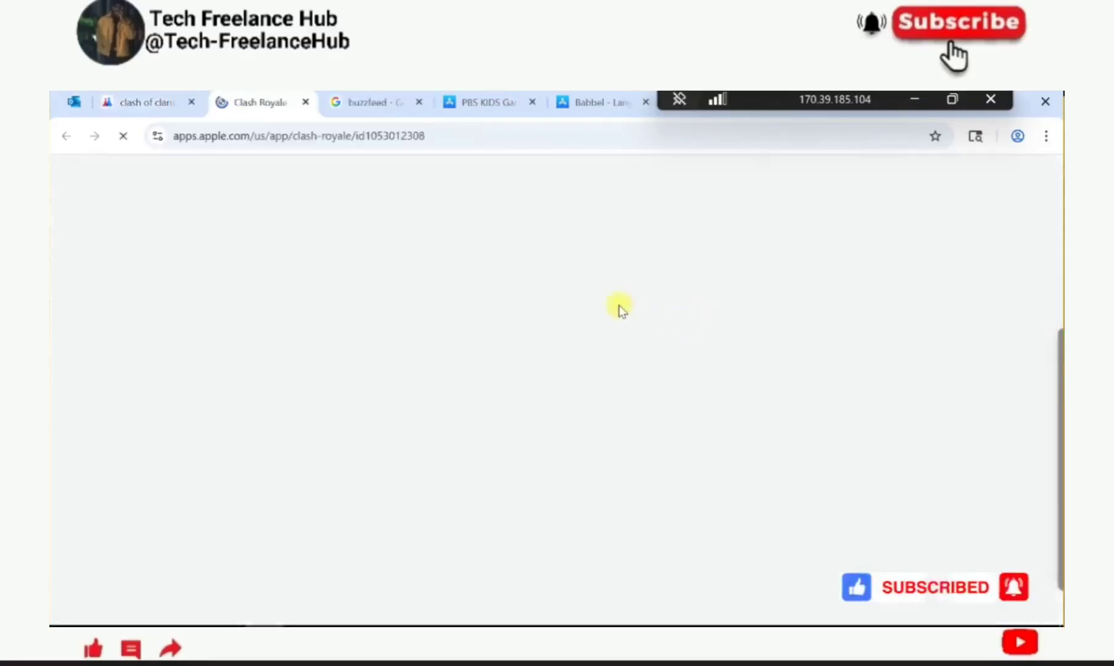
key(ctrl+shift+Tab)
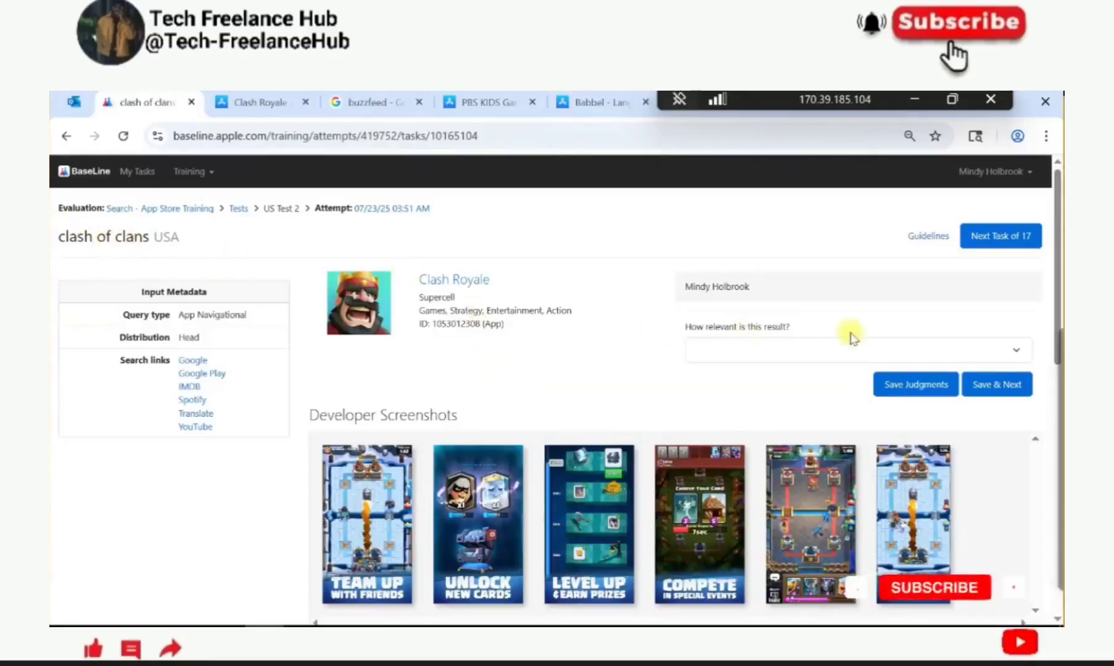
click(853, 354)
click(728, 411)
click(1006, 384)
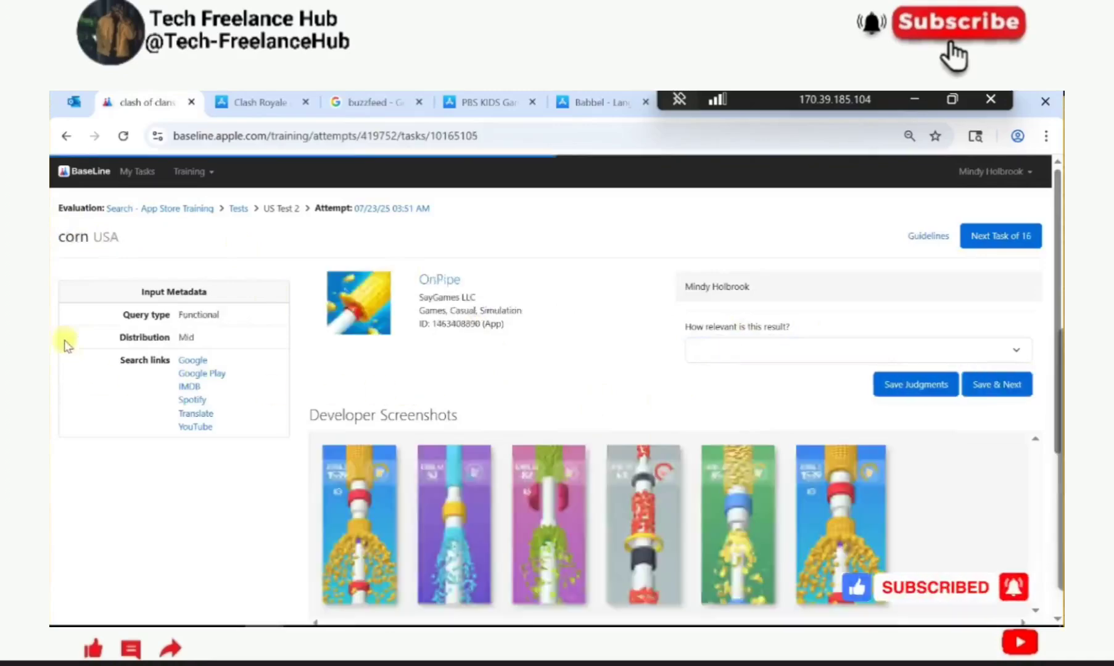
Step: Review the OnPipe game's App Store page against the corn query
mouse_move(99, 240)
mouse_down()
mouse_move(119, 240)
mouse_move(93, 243)
mouse_up()
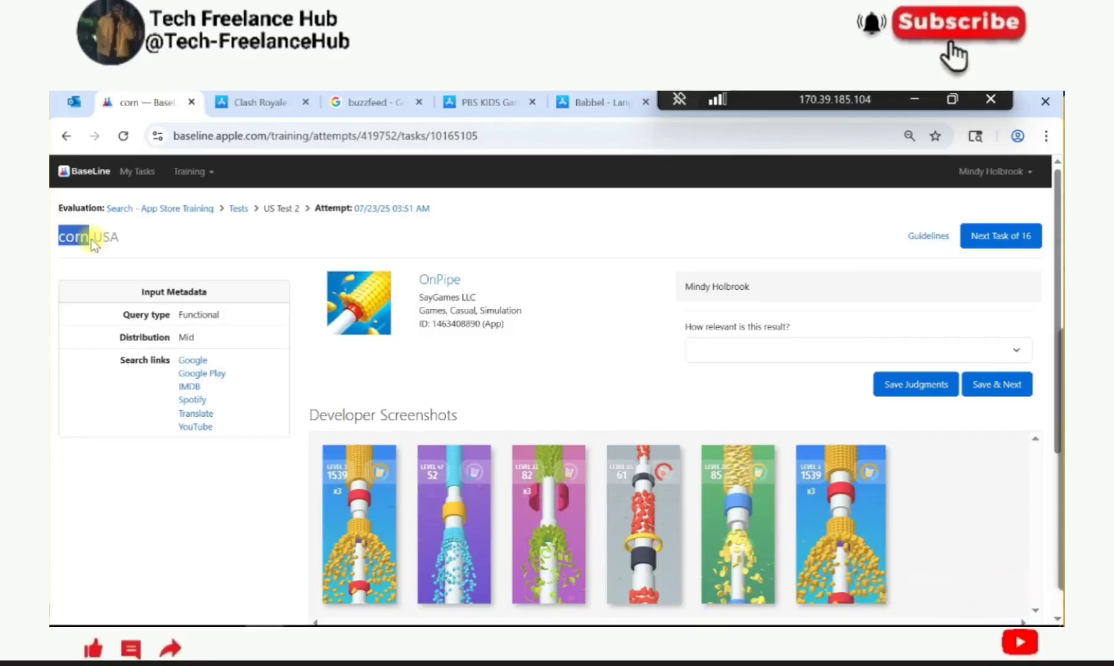
click(214, 112)
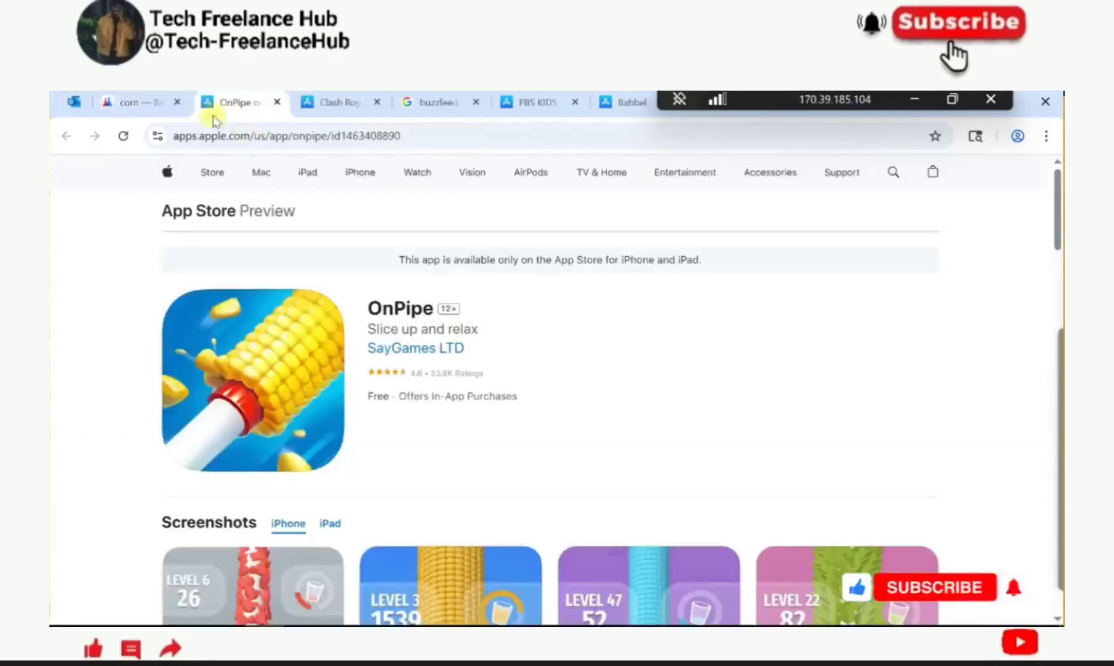
click(139, 103)
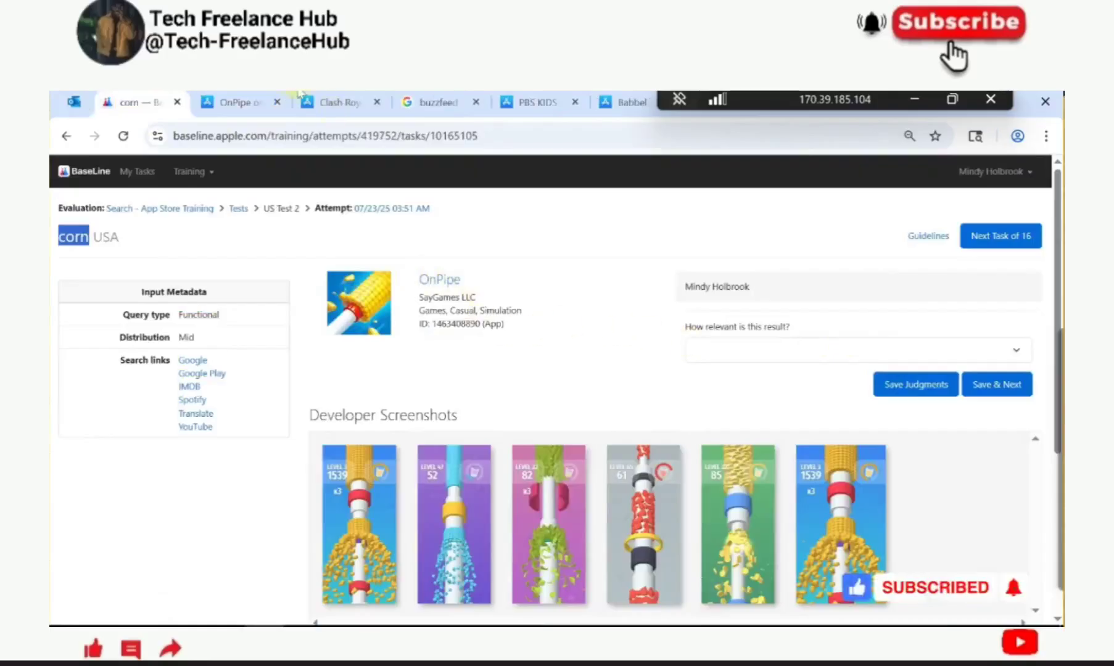
click(236, 102)
click(139, 102)
Step: Rate the OnPipe result for the corn query as "1 - Perfect" and save it, advancing to the following task
click(771, 345)
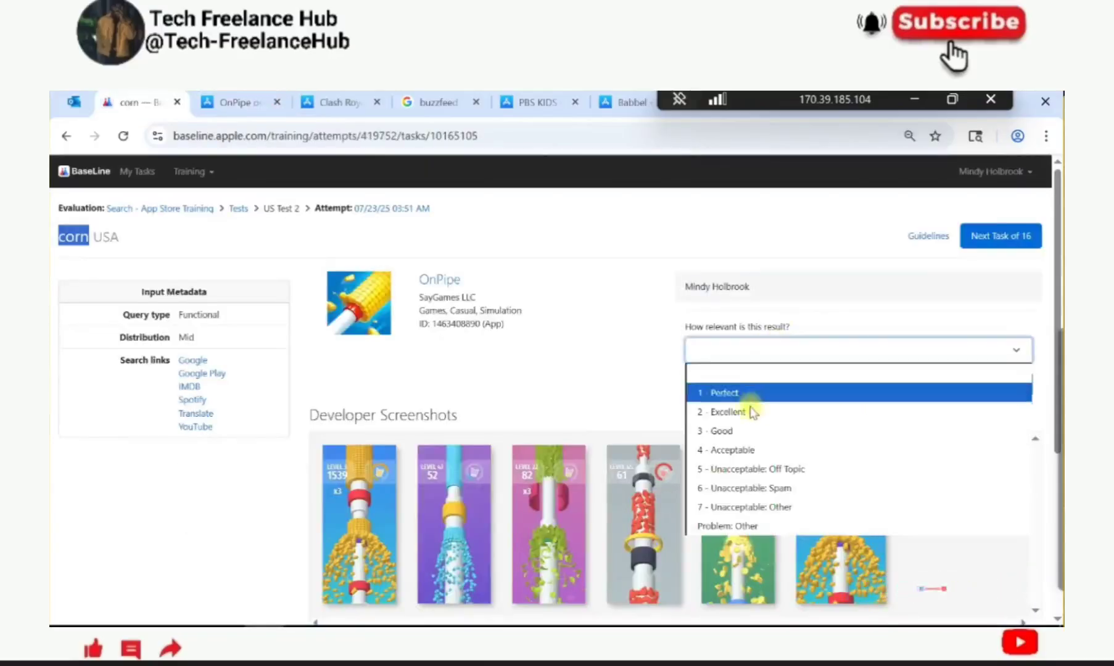
click(728, 393)
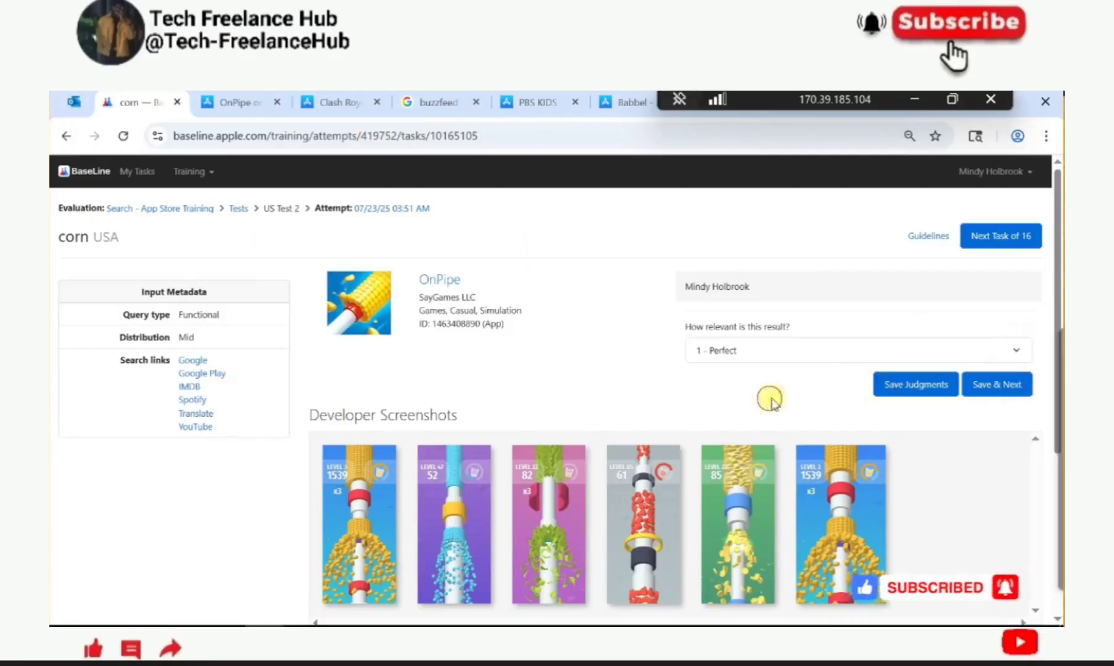
click(1007, 385)
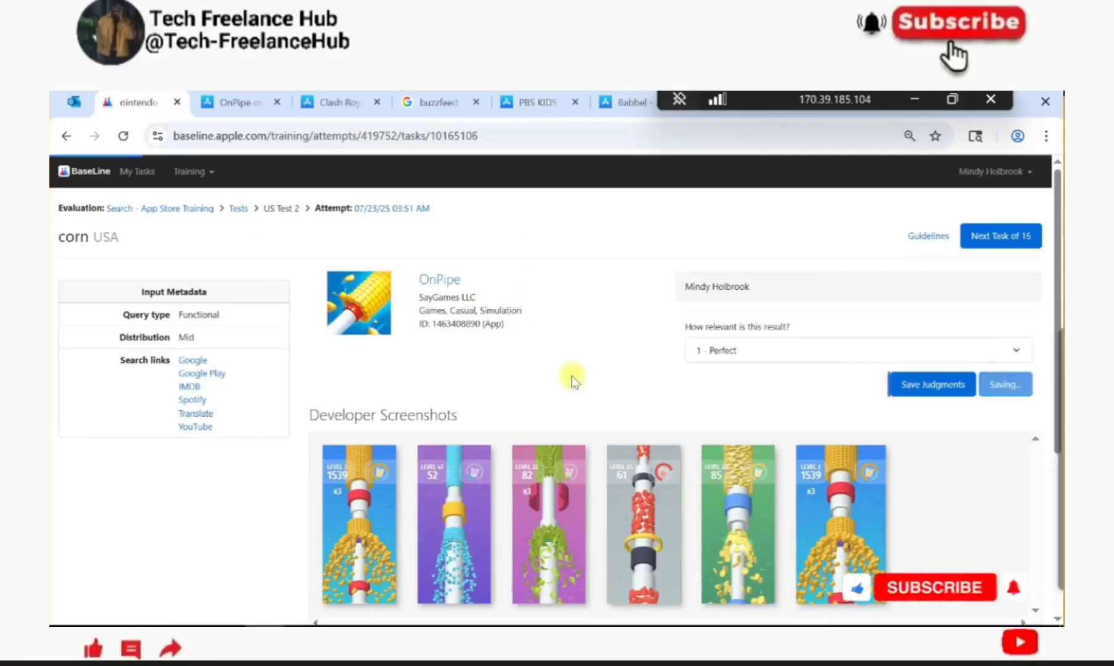
Step: Compare the nintendo query with the Super Mario Run result and set its relevance rating to "2 - Excellent"
drag(60, 237, 124, 235)
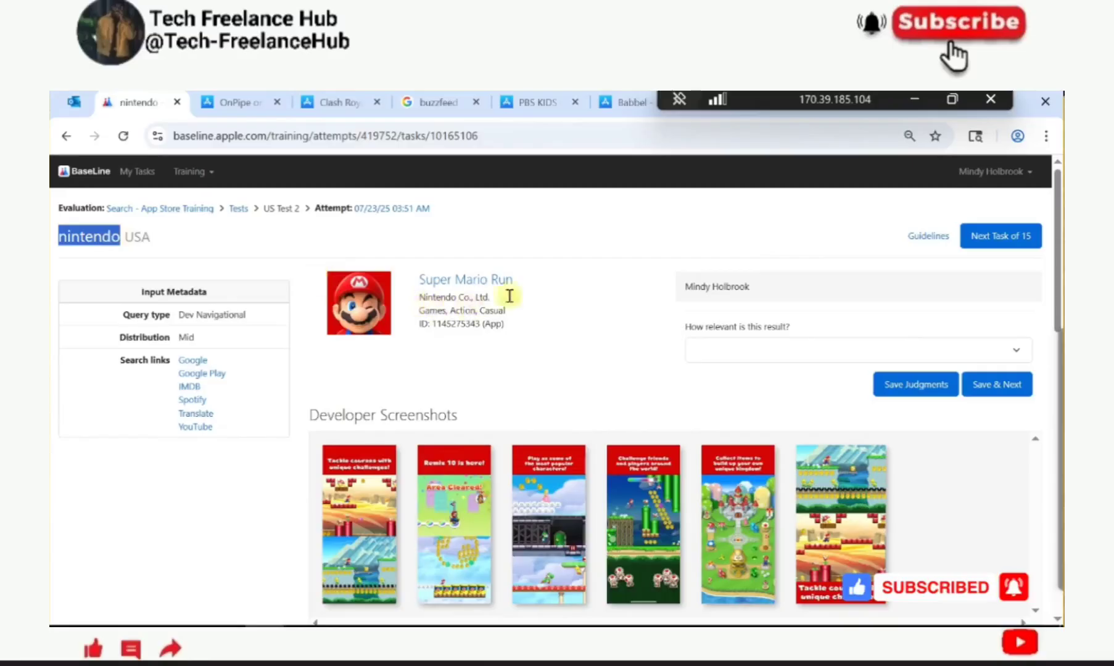
drag(527, 281, 396, 271)
click(728, 351)
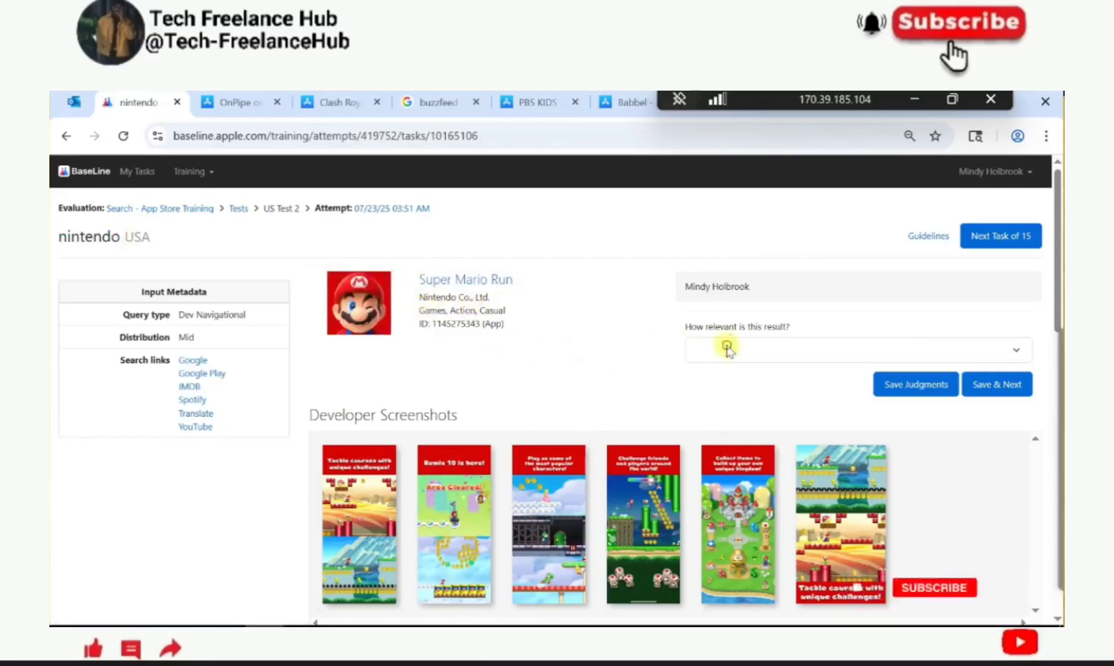
click(728, 351)
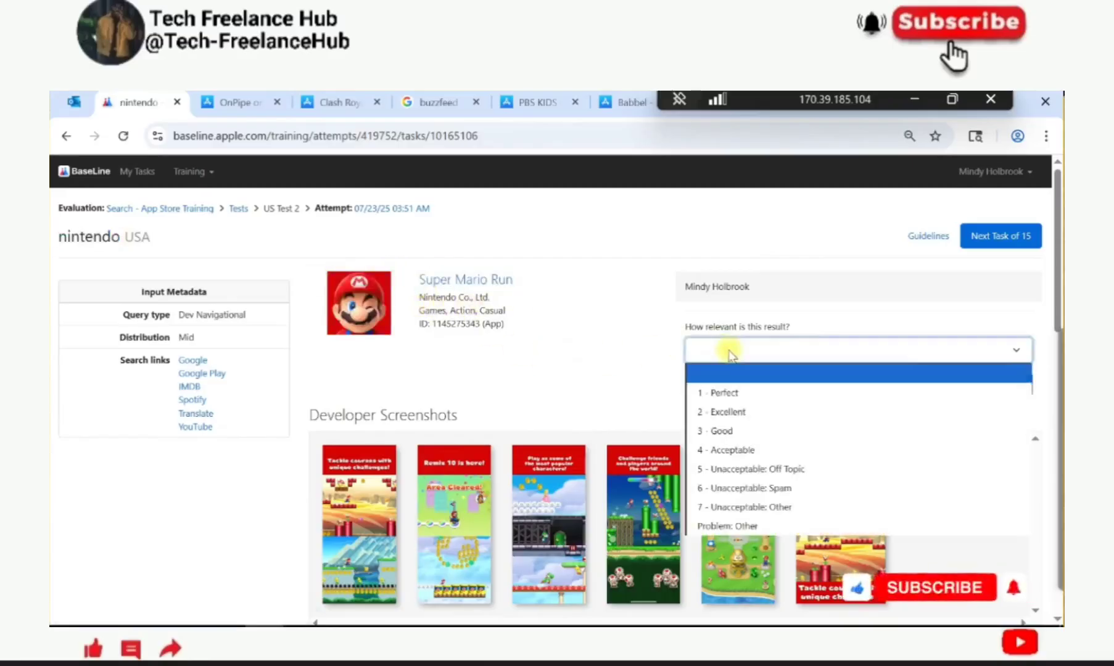
click(739, 412)
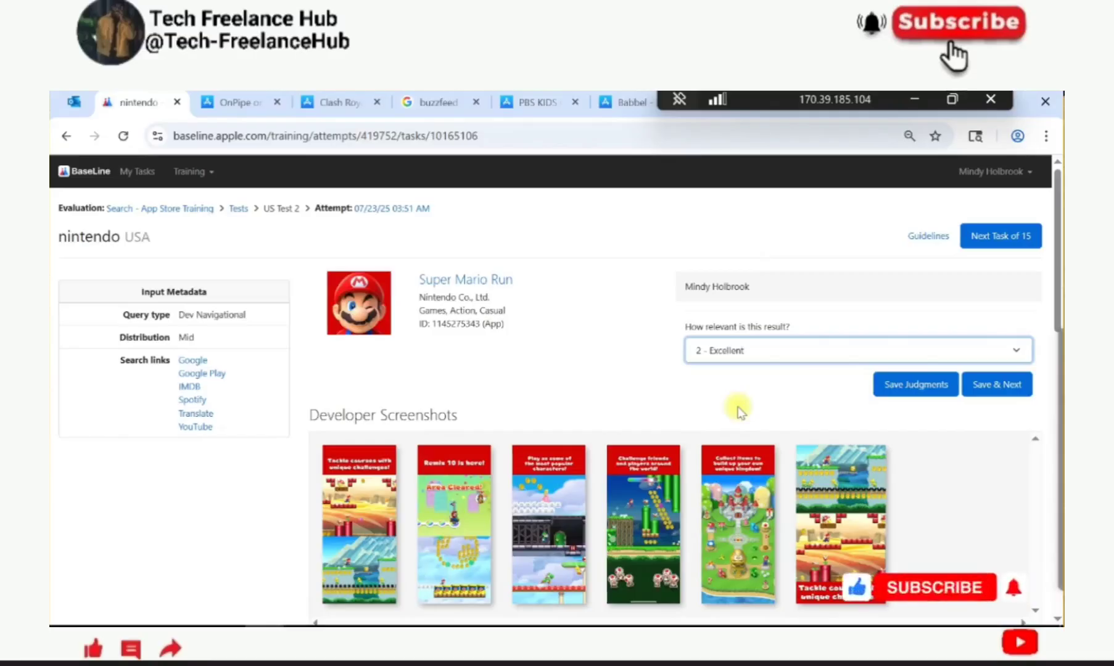
Step: Close the leftover app and Google search pages, keeping only the nintendo task and the training guidelines open
click(277, 102)
click(340, 105)
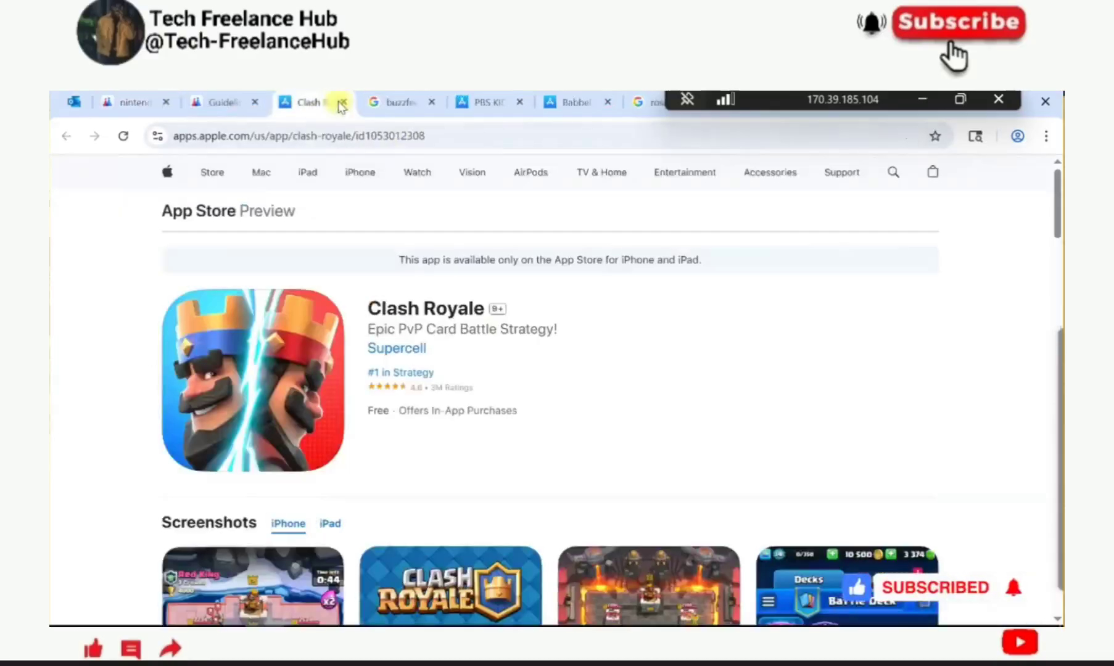
click(342, 103)
click(343, 103)
click(343, 104)
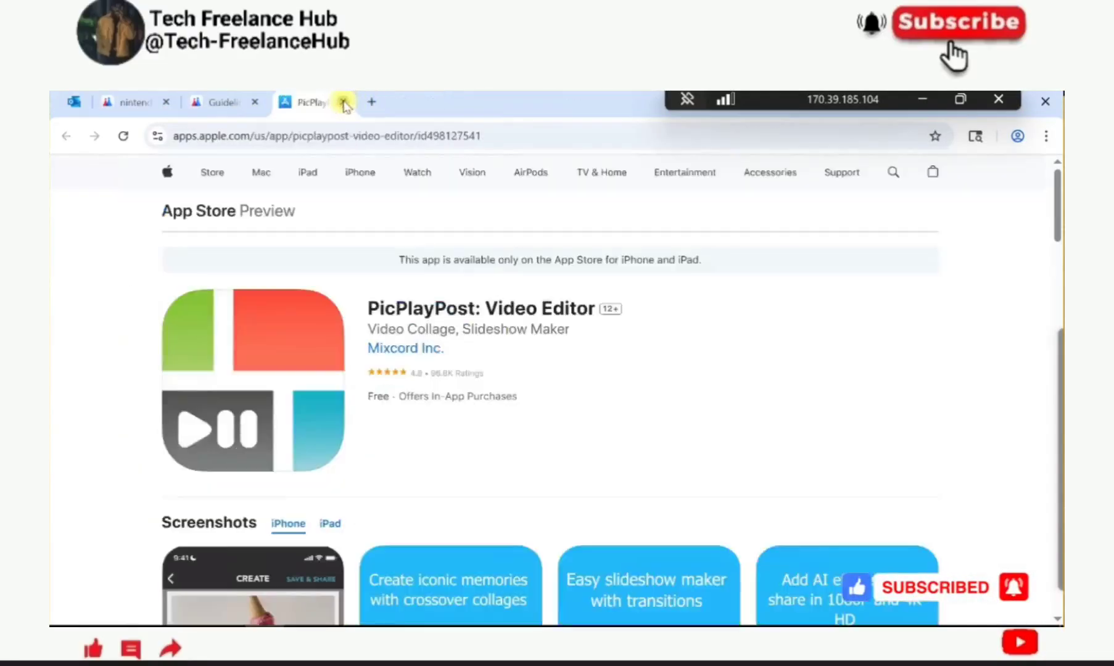
click(344, 103)
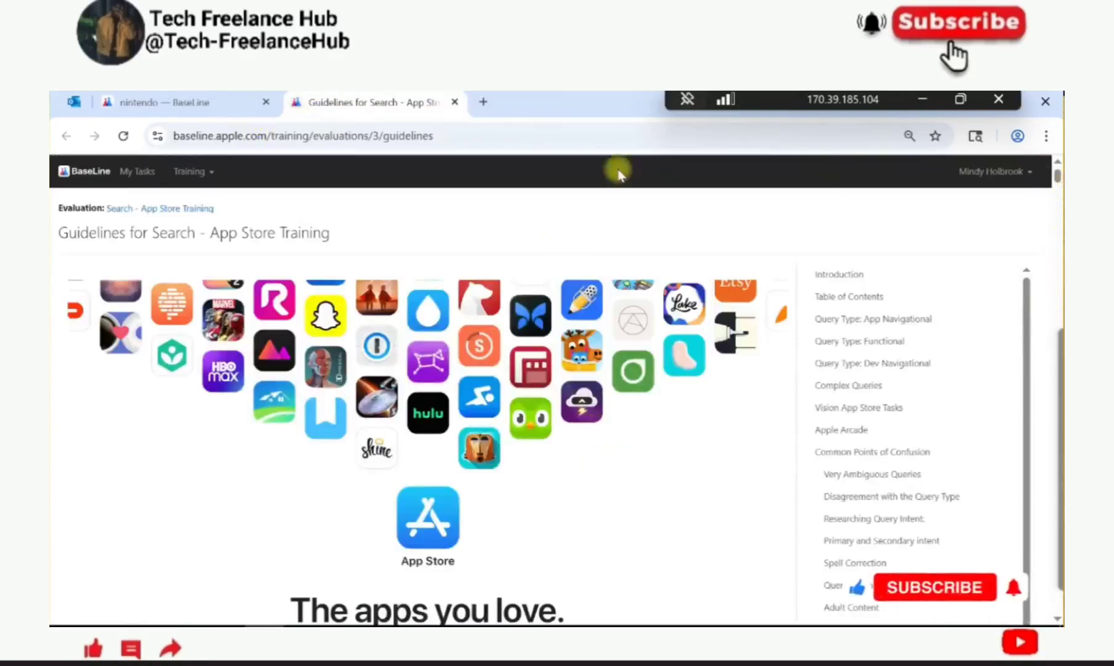
Step: Examine the guidelines' Dev Navigational rating rules, including developer cards, apps by the developer, add-ons, app bundles and apps not updated for three years
click(859, 363)
mouse_move(1052, 302)
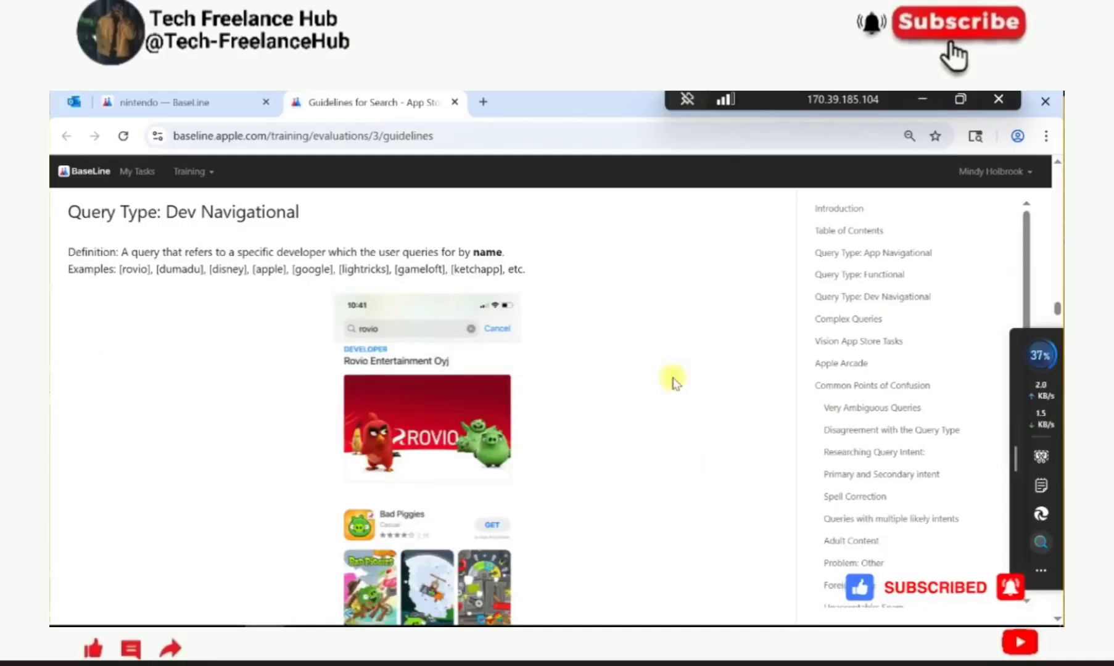
scroll(672, 382, down, 2)
scroll(672, 381, down, 8)
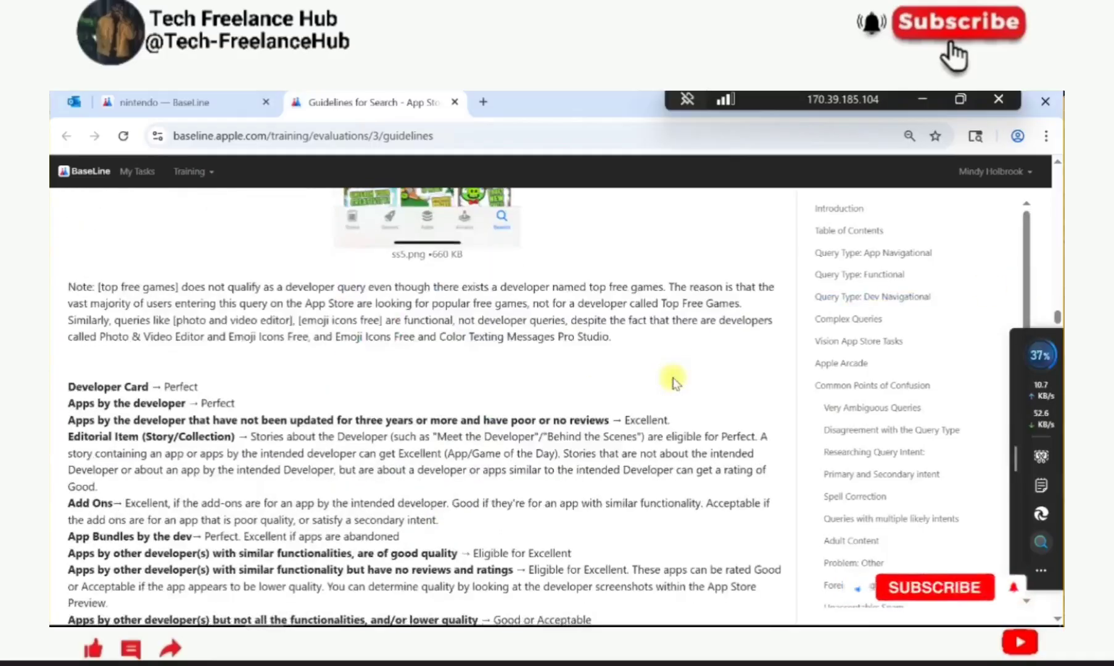
scroll(674, 382, down, 1)
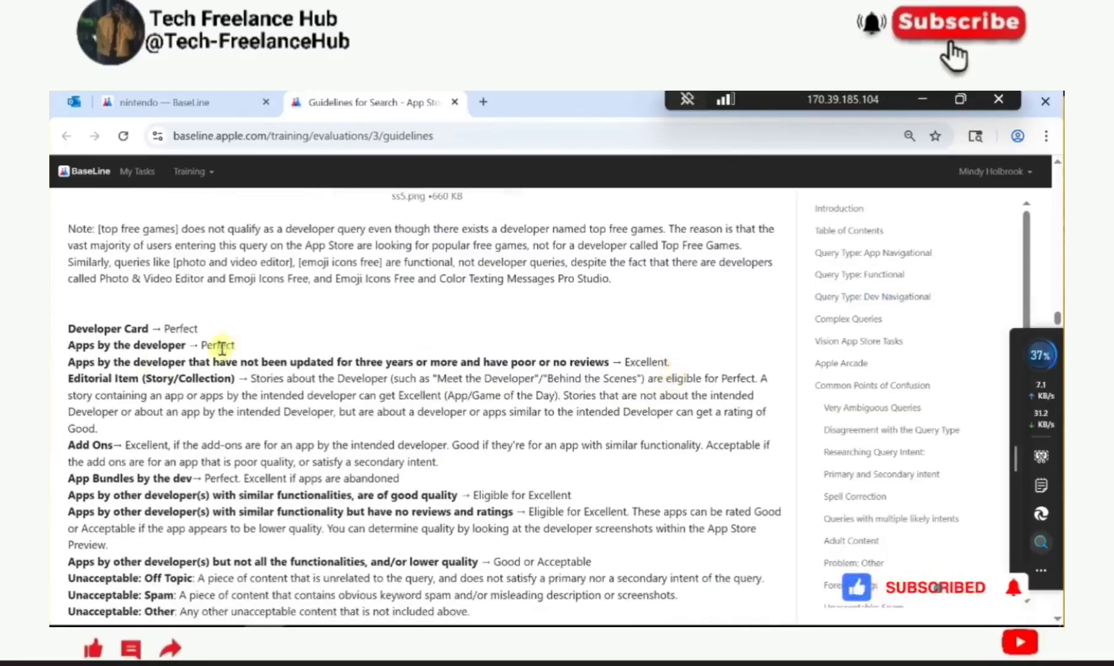
drag(68, 330, 171, 328)
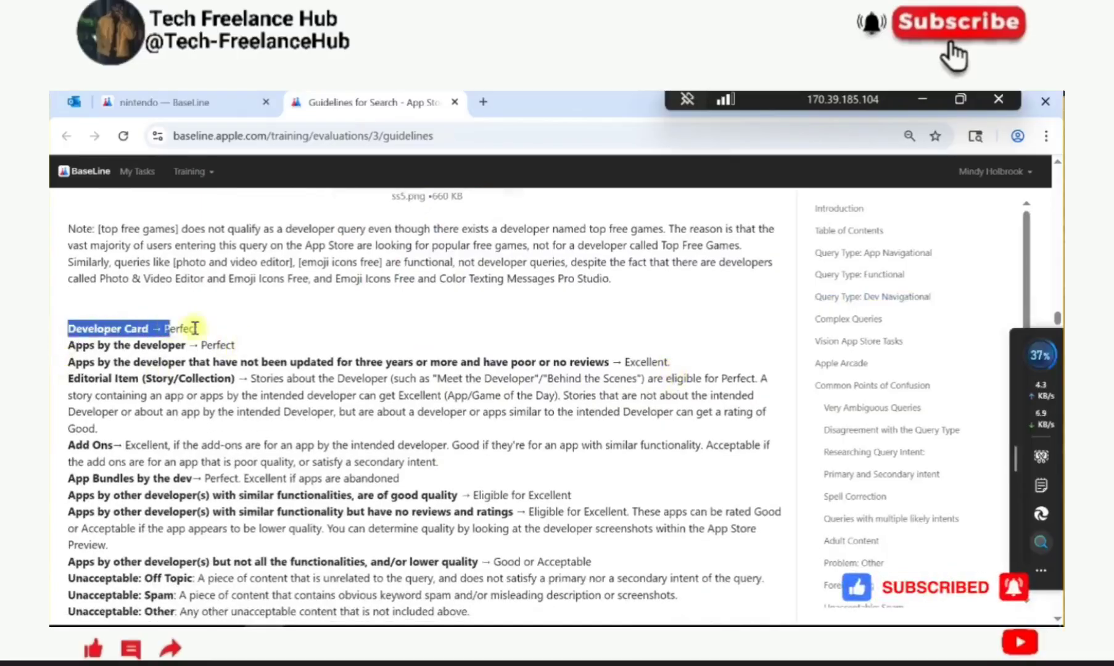
click(65, 347)
drag(103, 349, 239, 344)
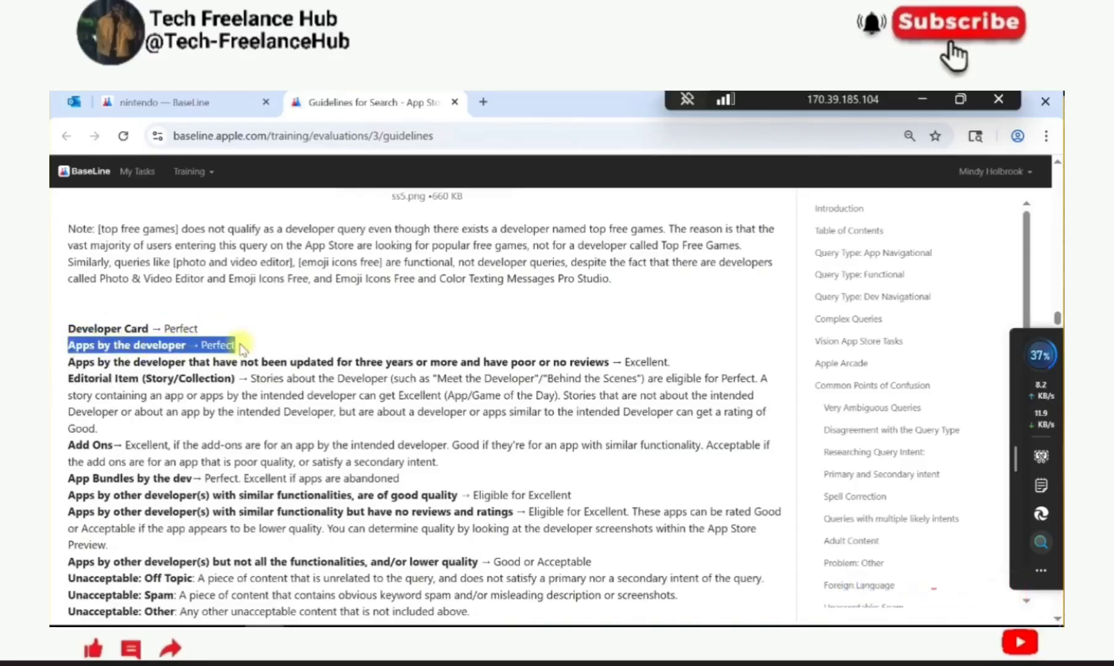
drag(68, 480, 192, 480)
drag(67, 495, 295, 495)
drag(68, 445, 112, 449)
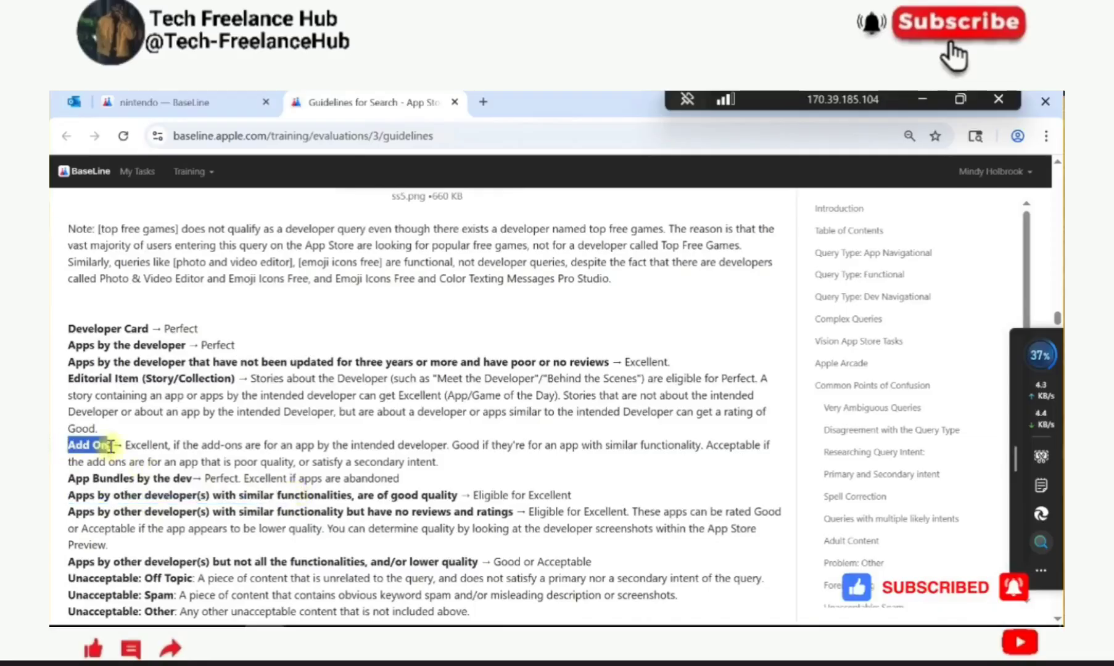
drag(68, 362, 679, 365)
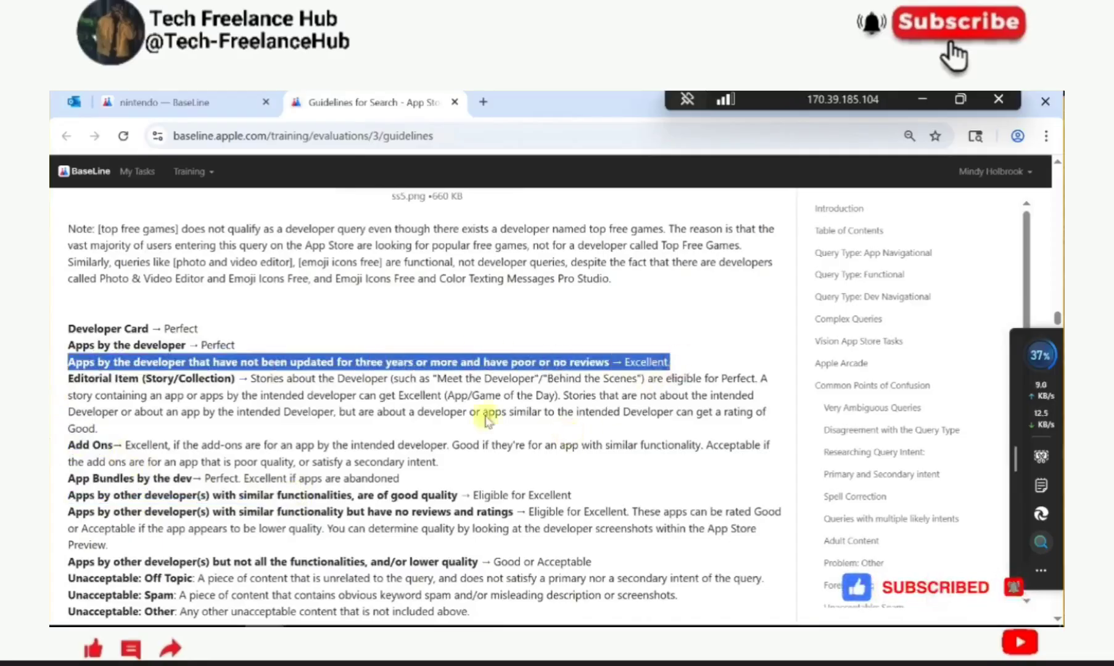
Step: Check the developer of Super Mario Run in the nintendo task and on its App Store page
click(185, 102)
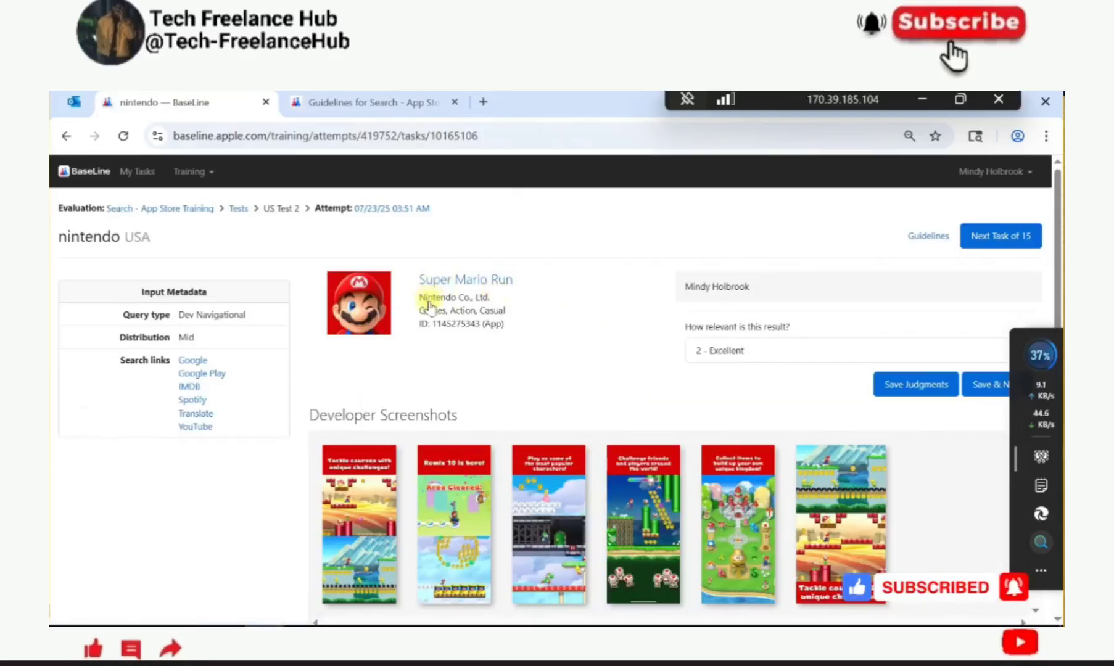
drag(421, 297, 496, 297)
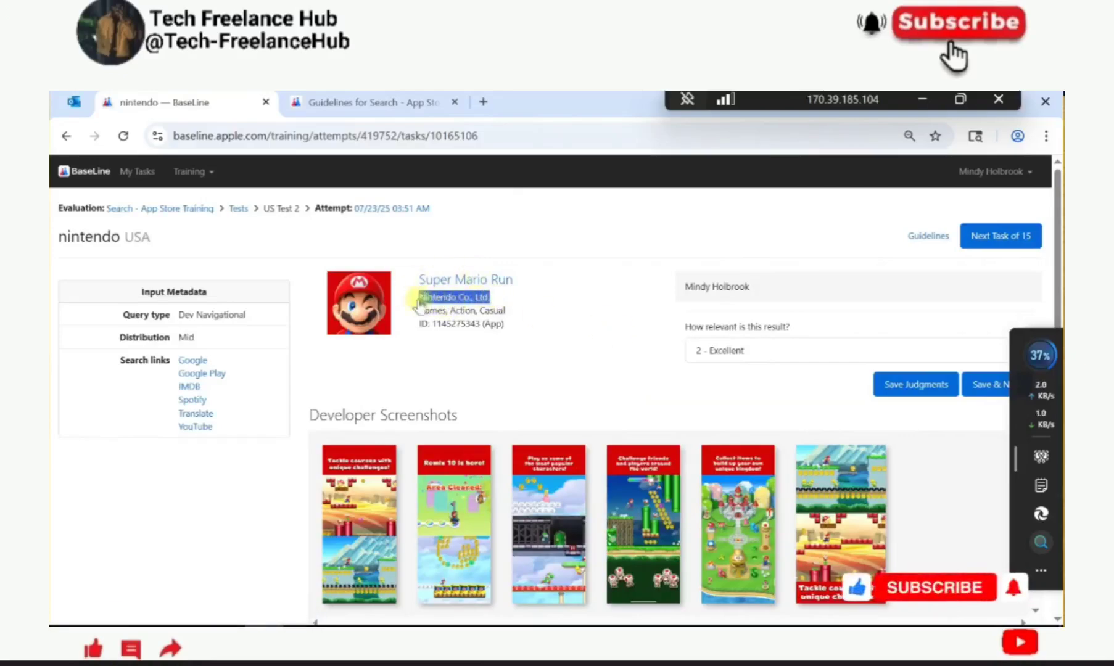
click(489, 282)
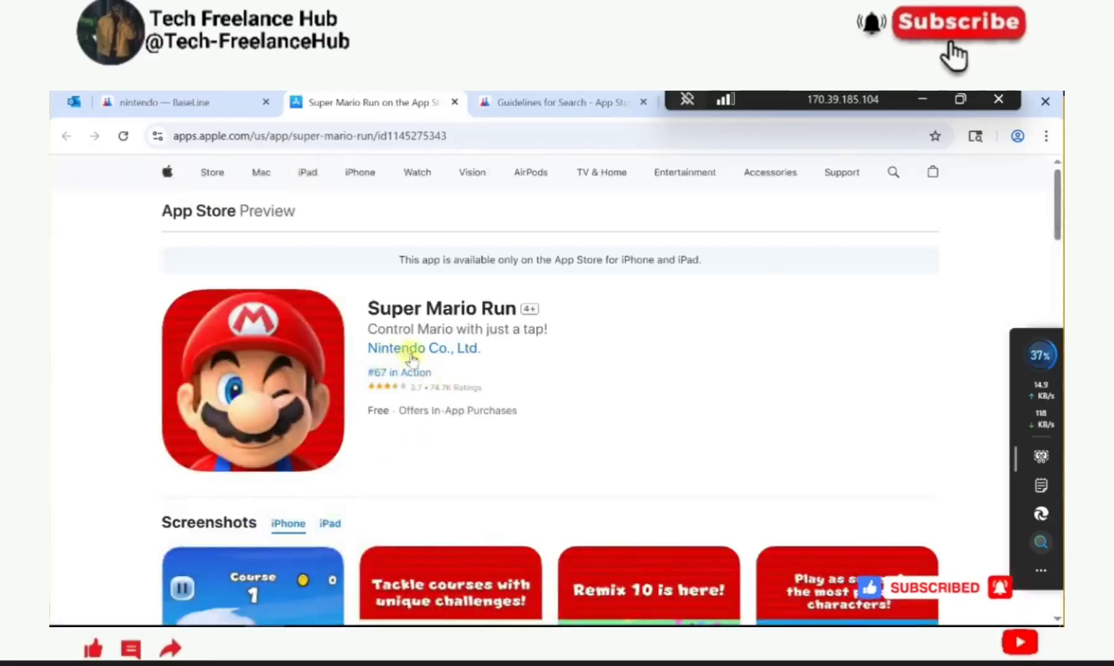
click(191, 102)
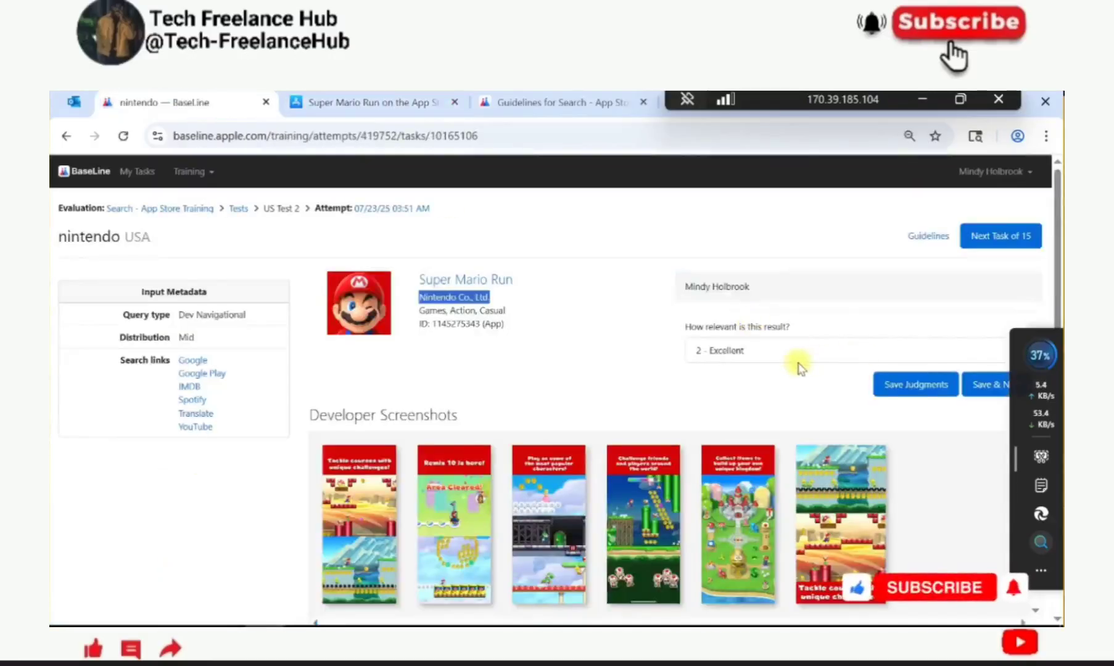
Step: Change Super Mario Run's relevance rating for the nintendo query to "1 - Perfect" and save it, moving on
click(721, 349)
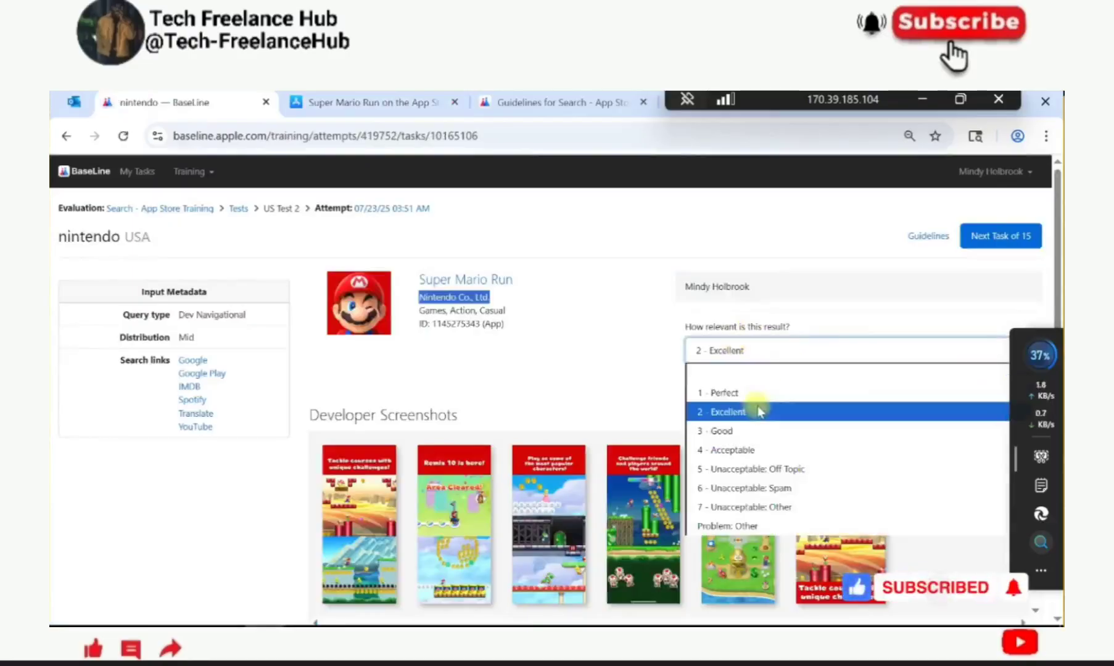
click(726, 391)
click(1012, 367)
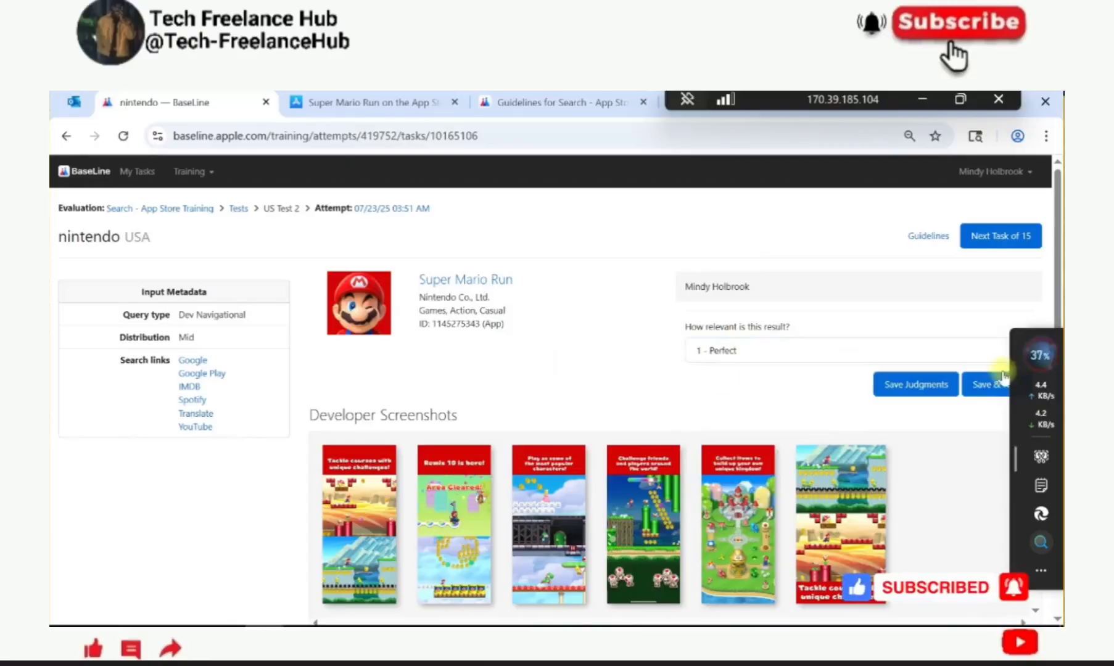
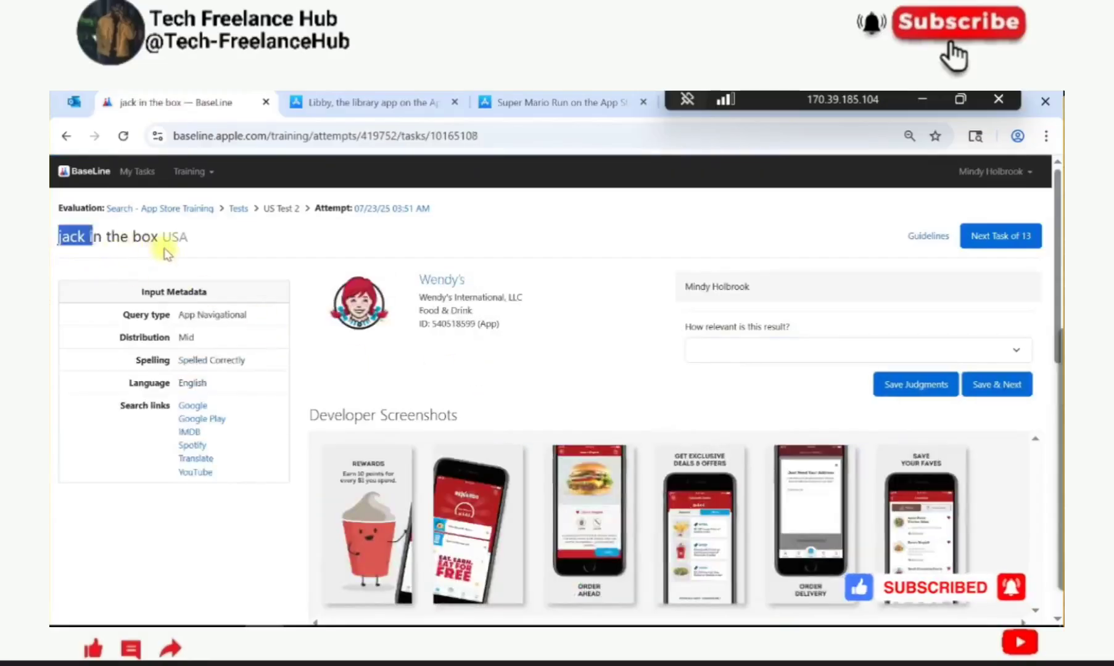
Step: Look up the jack in the box query on Google, read the description of the business, and return to the task
click(173, 248)
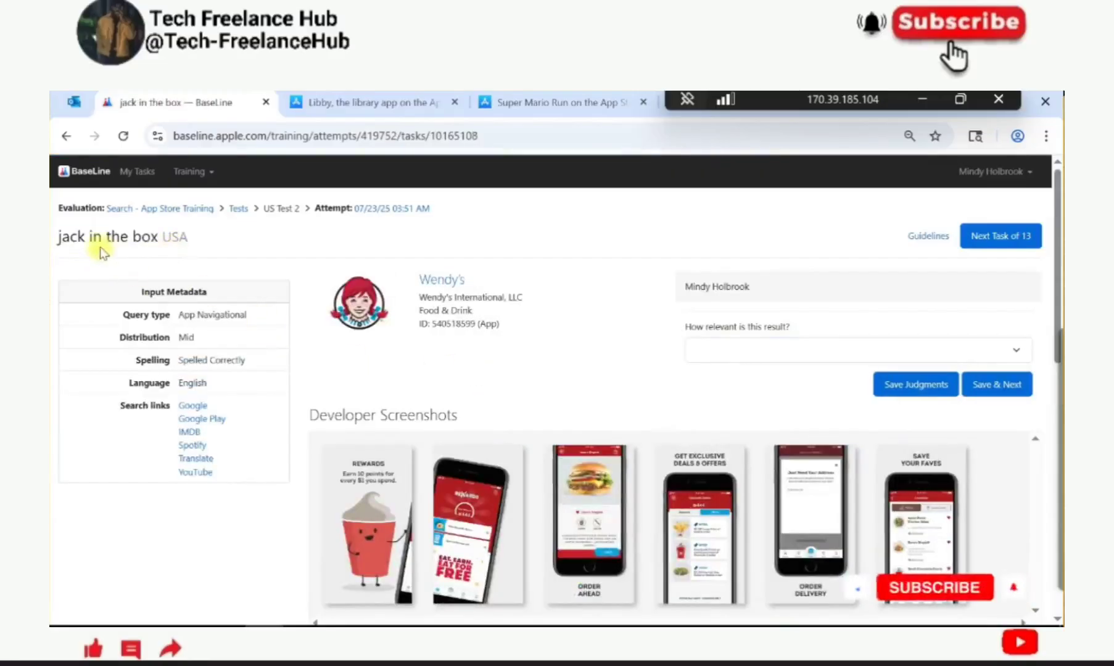
drag(58, 242, 144, 243)
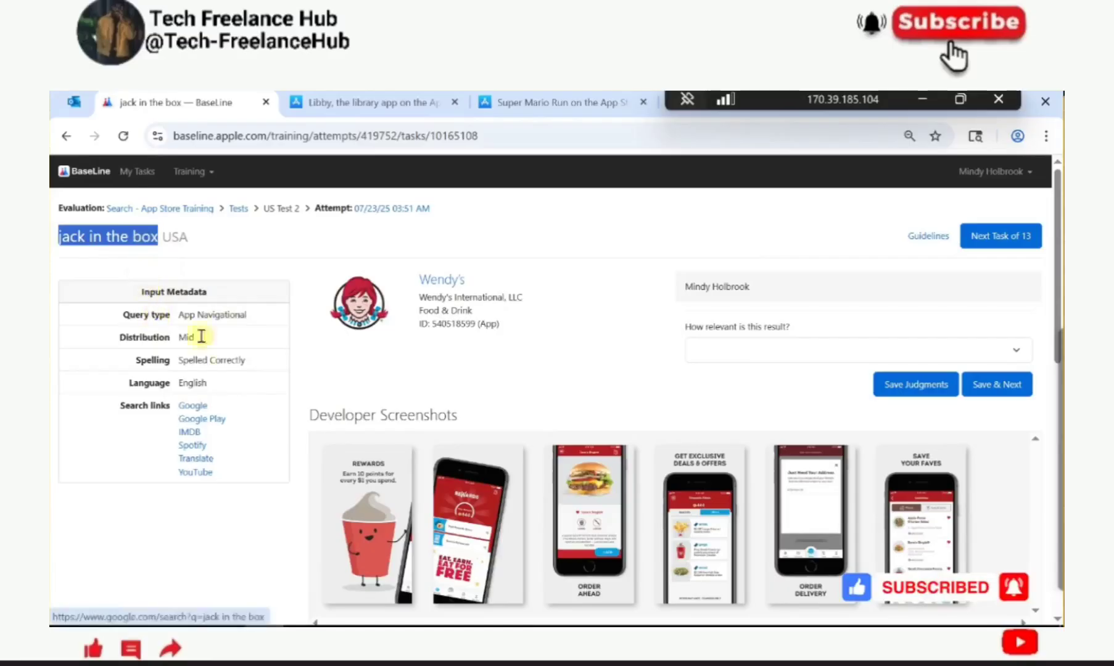
click(192, 407)
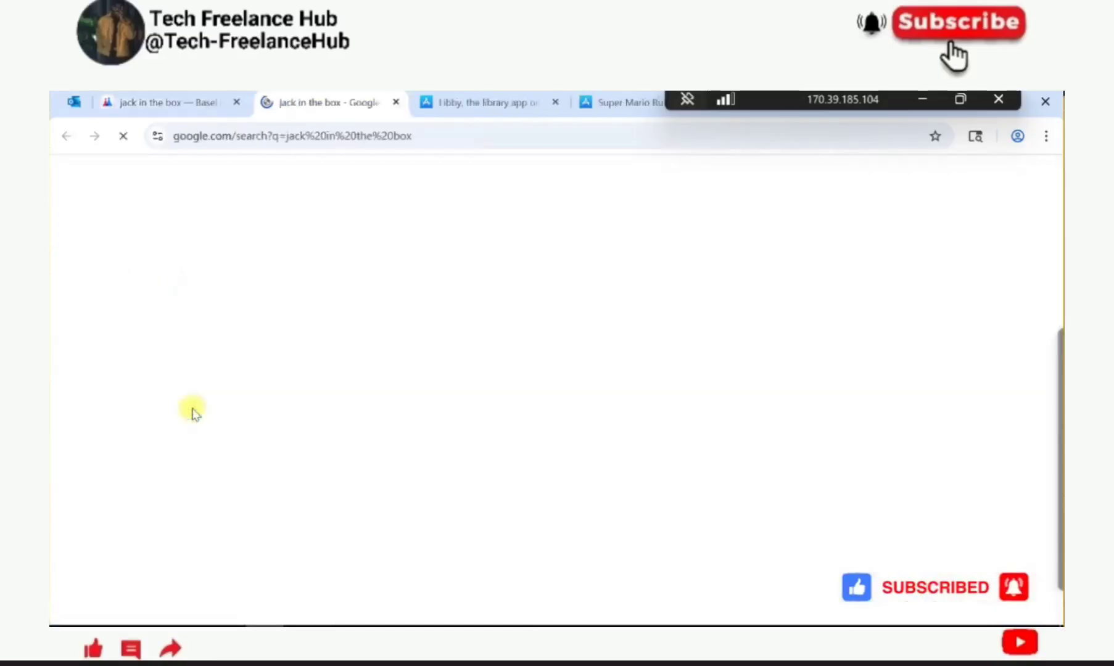
drag(727, 355, 987, 372)
click(772, 436)
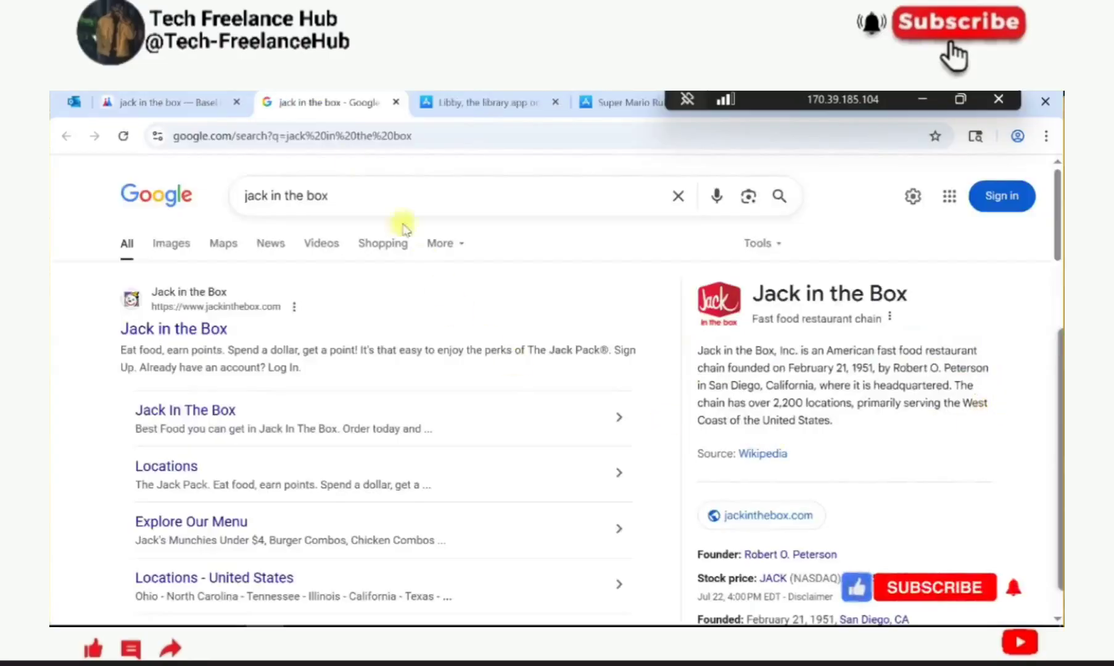
key(ctrl+shift+Tab)
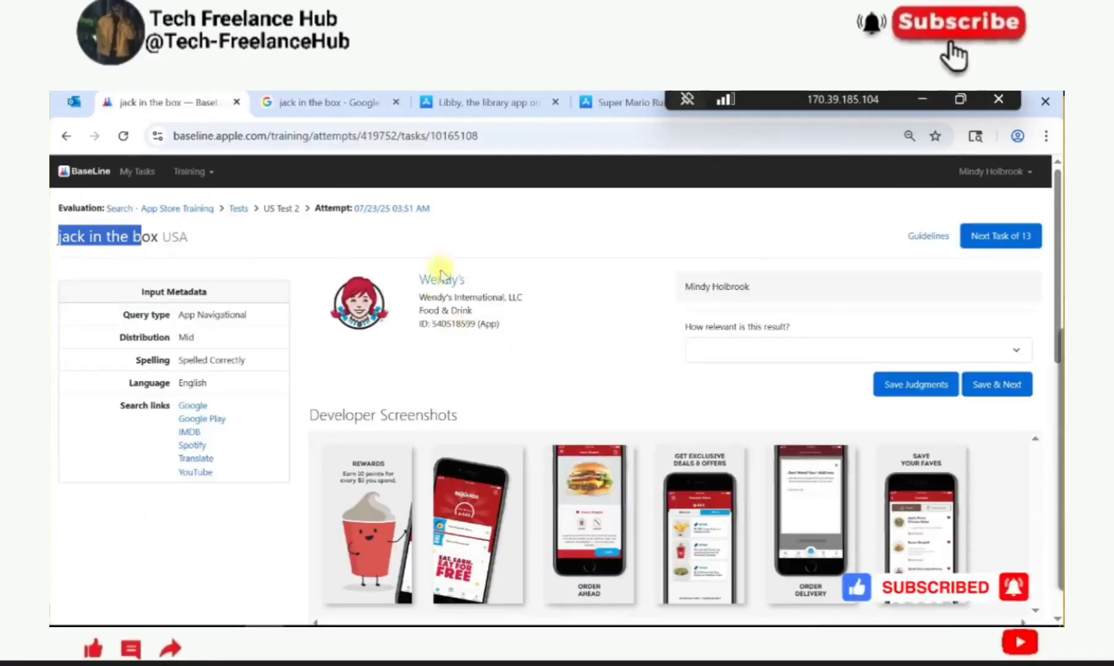
Step: Check Wendy's on its App Store page, rate it "2 - Excellent" for the jack in the box query, and save to continue
click(441, 275)
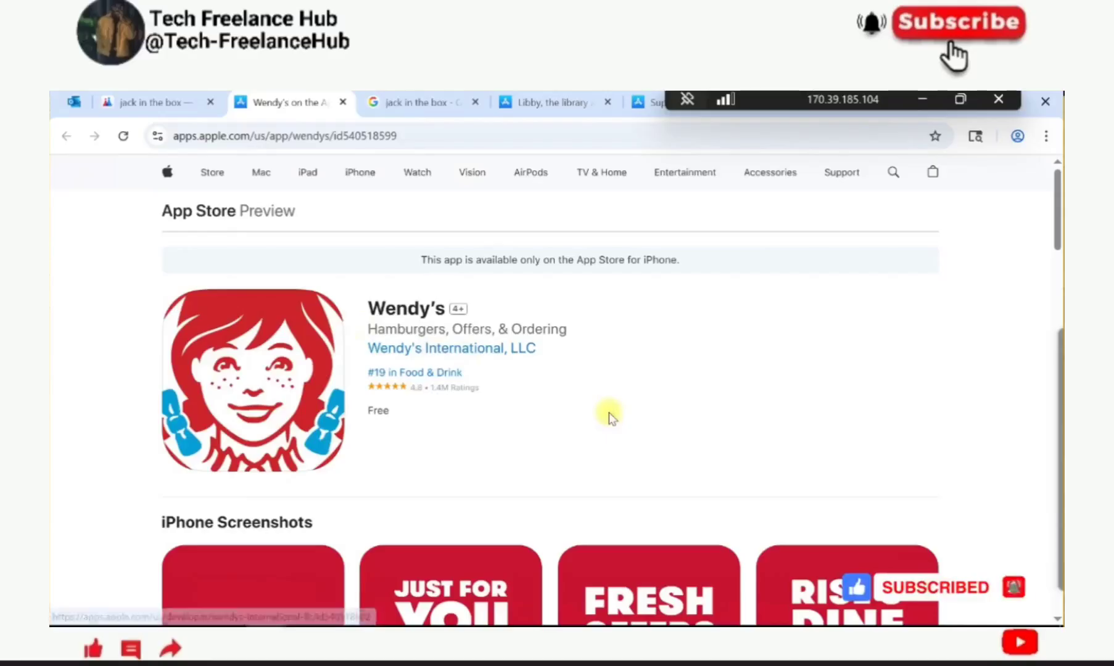
click(170, 106)
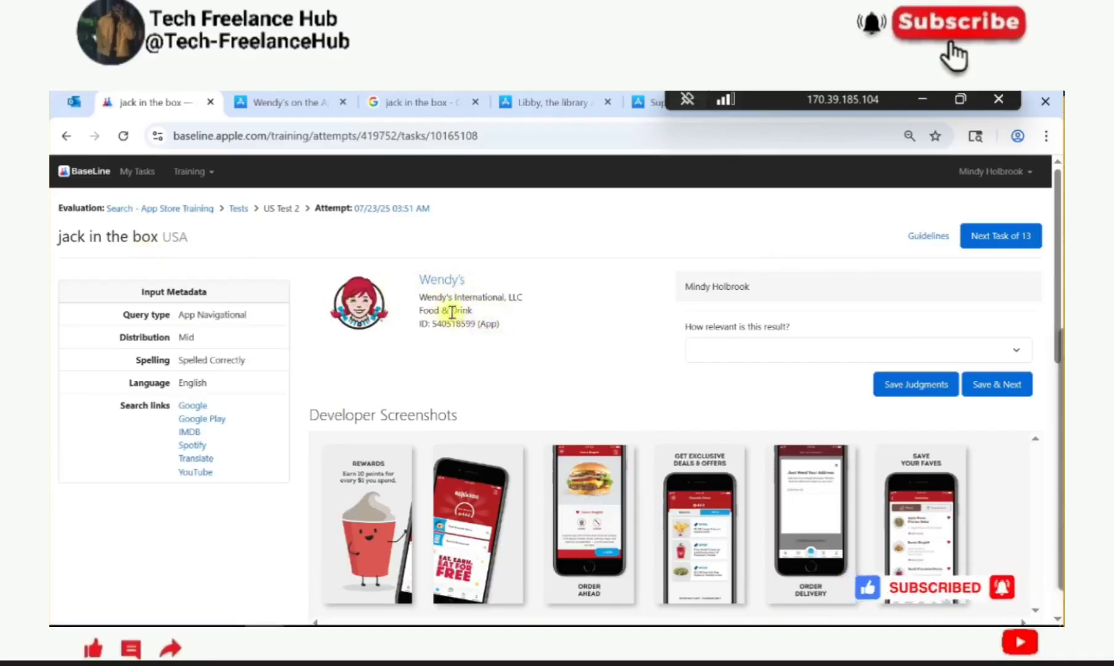
click(755, 355)
click(728, 411)
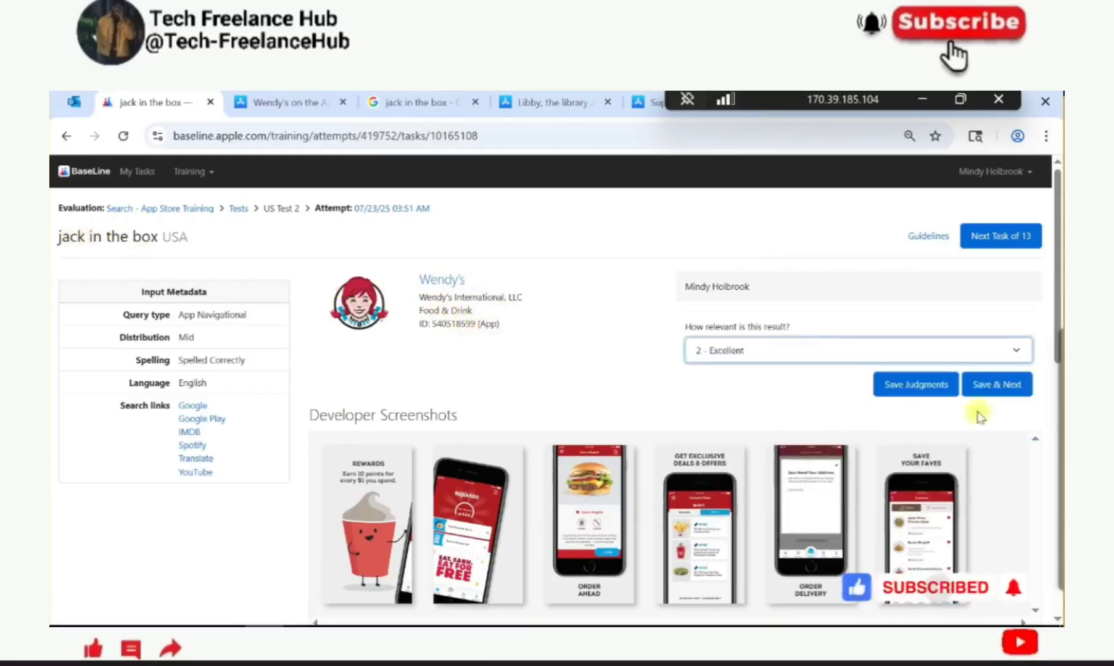
click(1004, 385)
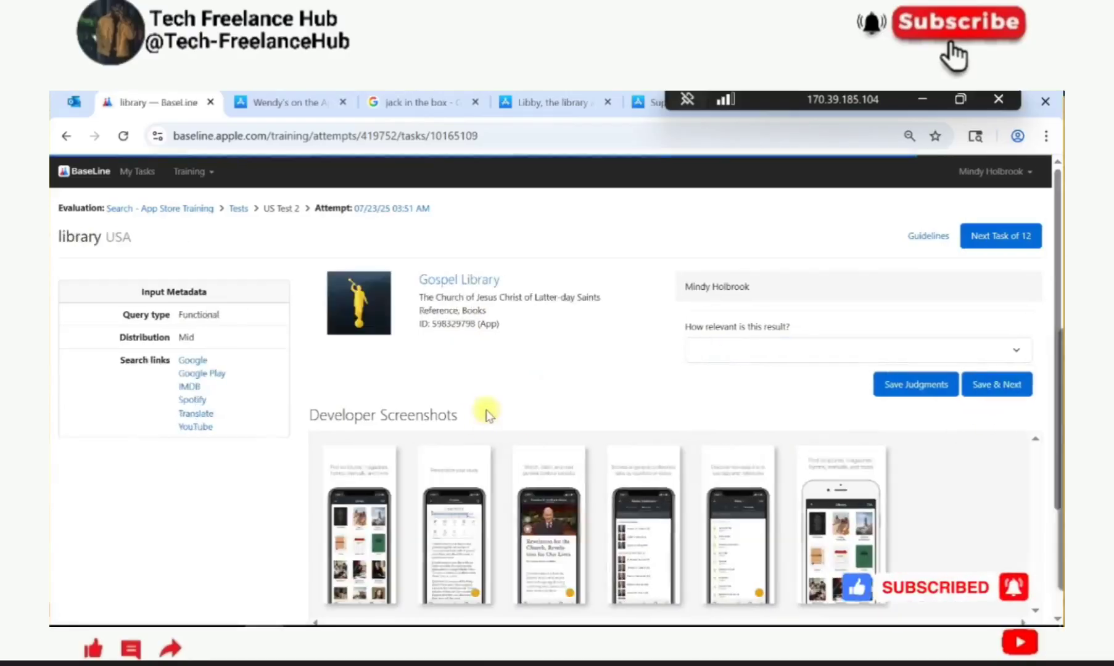
Step: Compare the library query with Gospel Library, rate the result "3 - Good", and save to continue
double_click(86, 238)
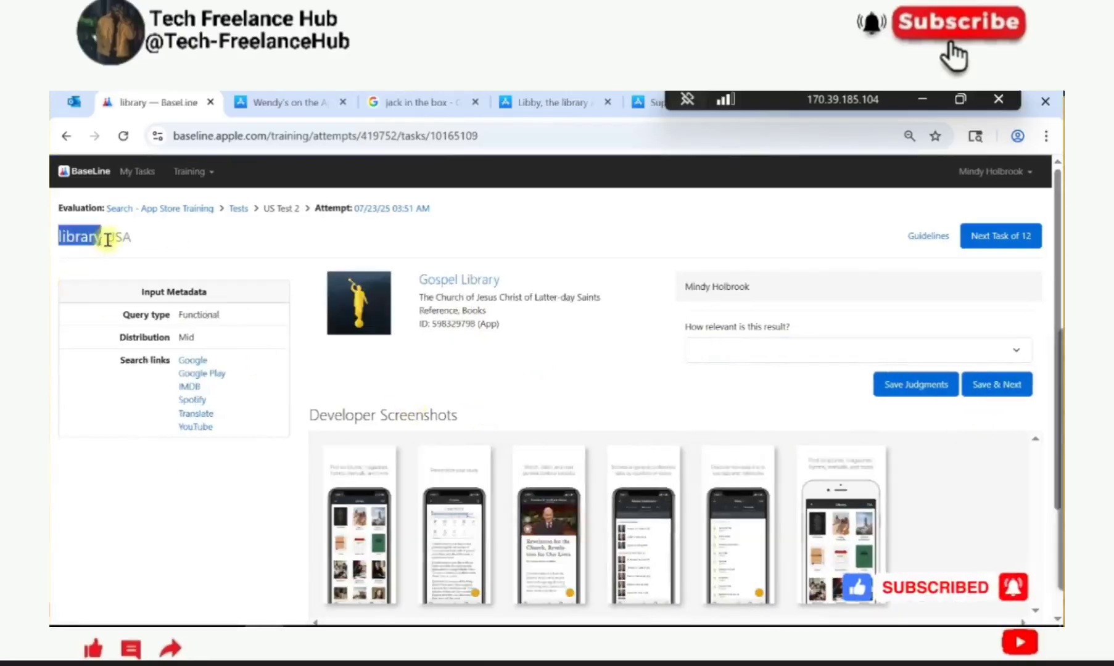
drag(414, 267, 501, 281)
click(435, 256)
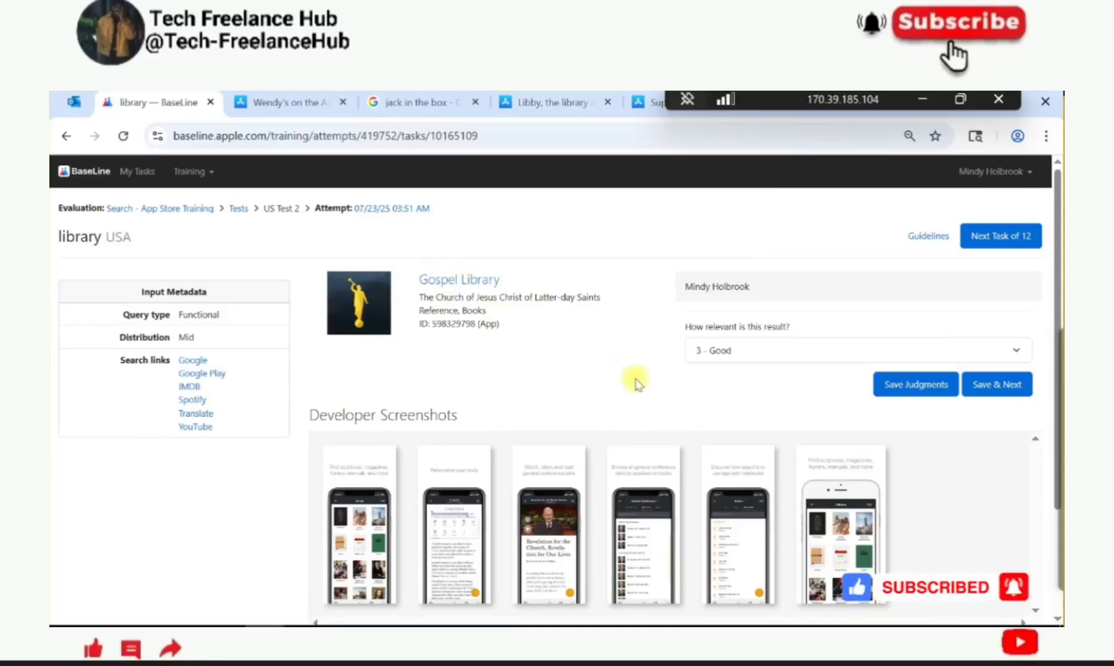
click(995, 385)
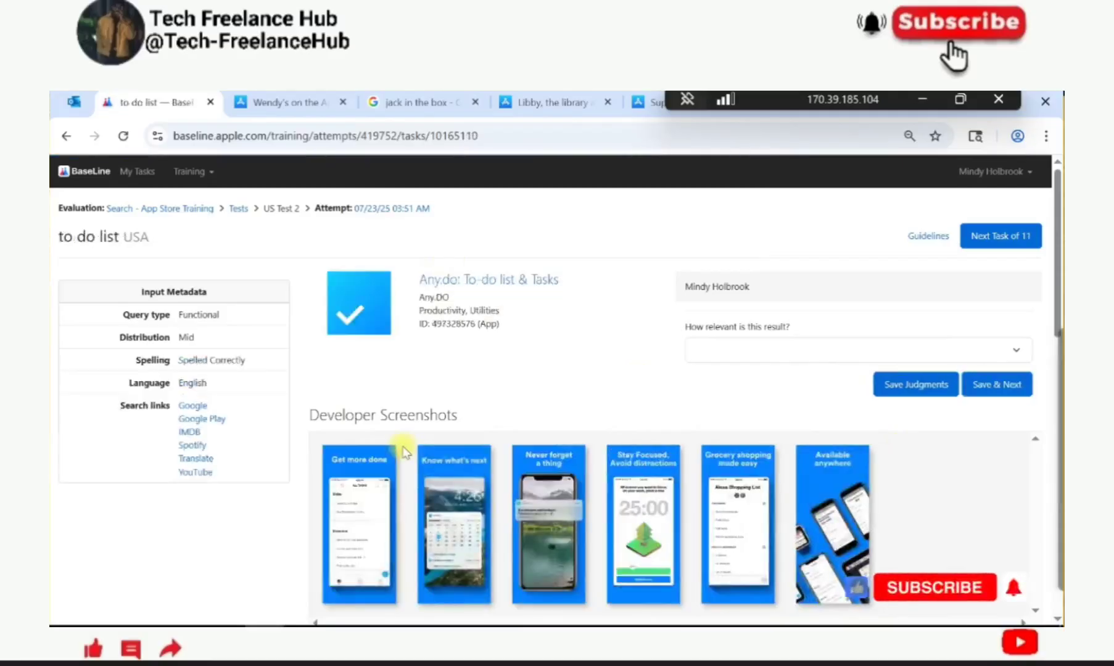
Step: Read the to do list query and check its query type in the input metadata
triple_click(123, 237)
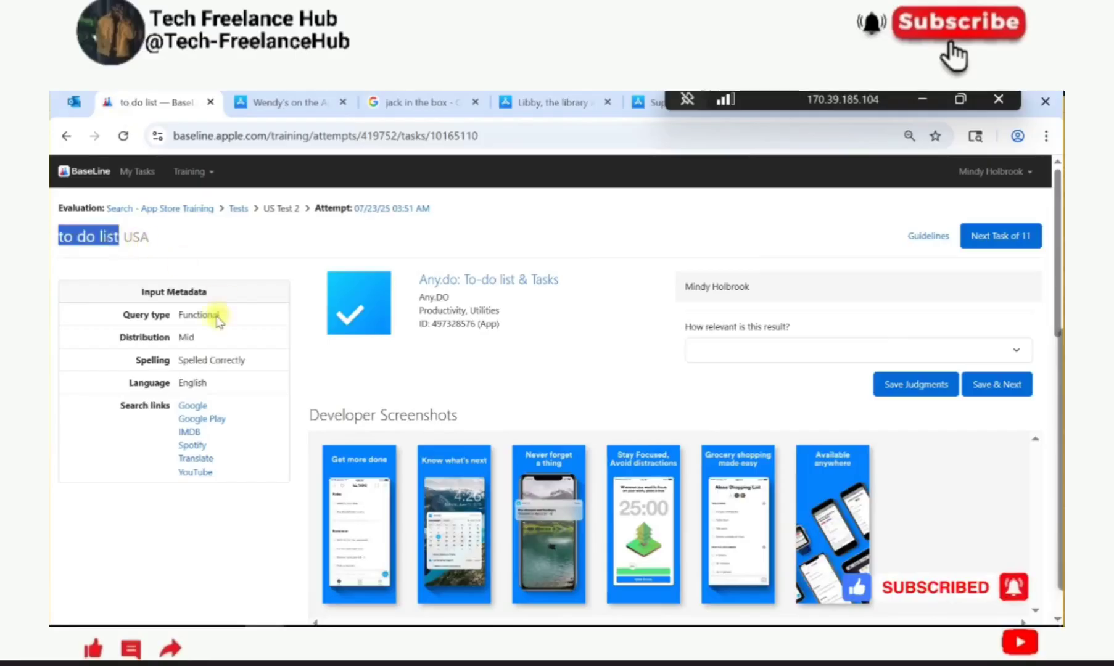
drag(218, 317, 178, 317)
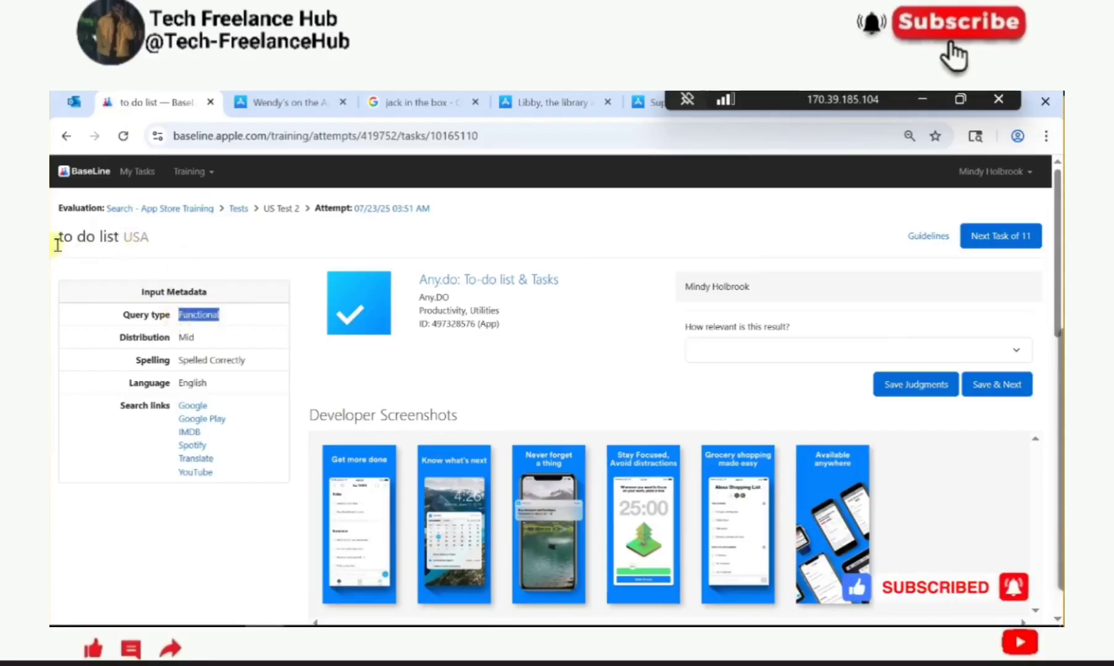
triple_click(138, 239)
click(265, 229)
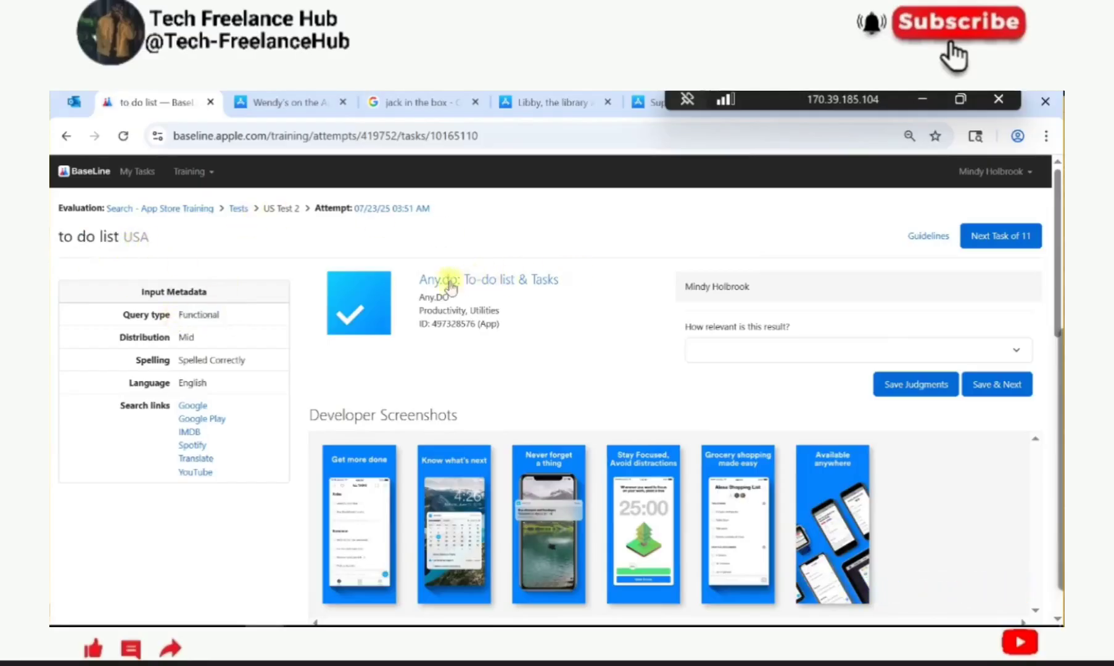
Step: Check Any.do's title and ratings on its App Store page, rate it "1 - Perfect" for the to do list query, and save
click(497, 287)
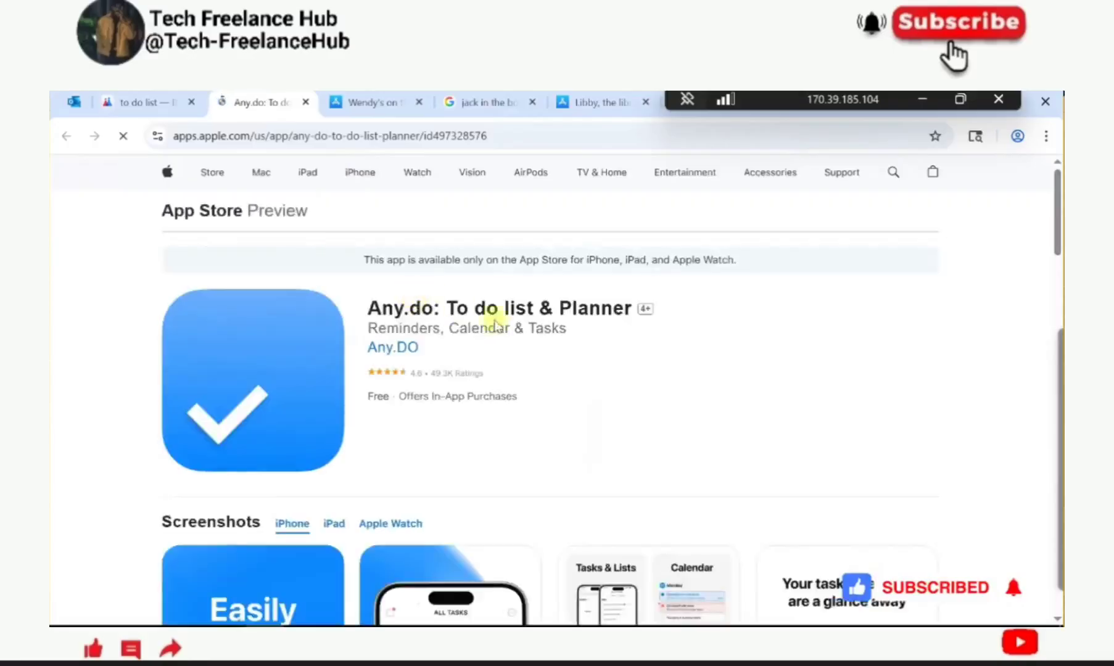
drag(444, 309, 607, 308)
drag(428, 373, 506, 377)
key(ctrl+shift+Tab)
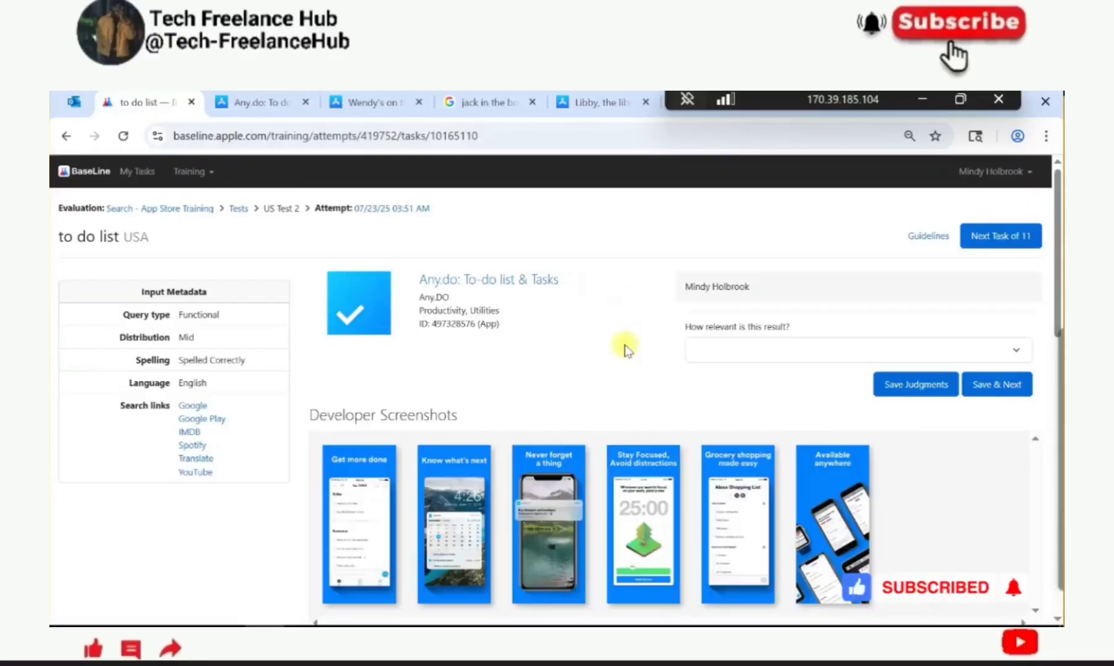
click(725, 353)
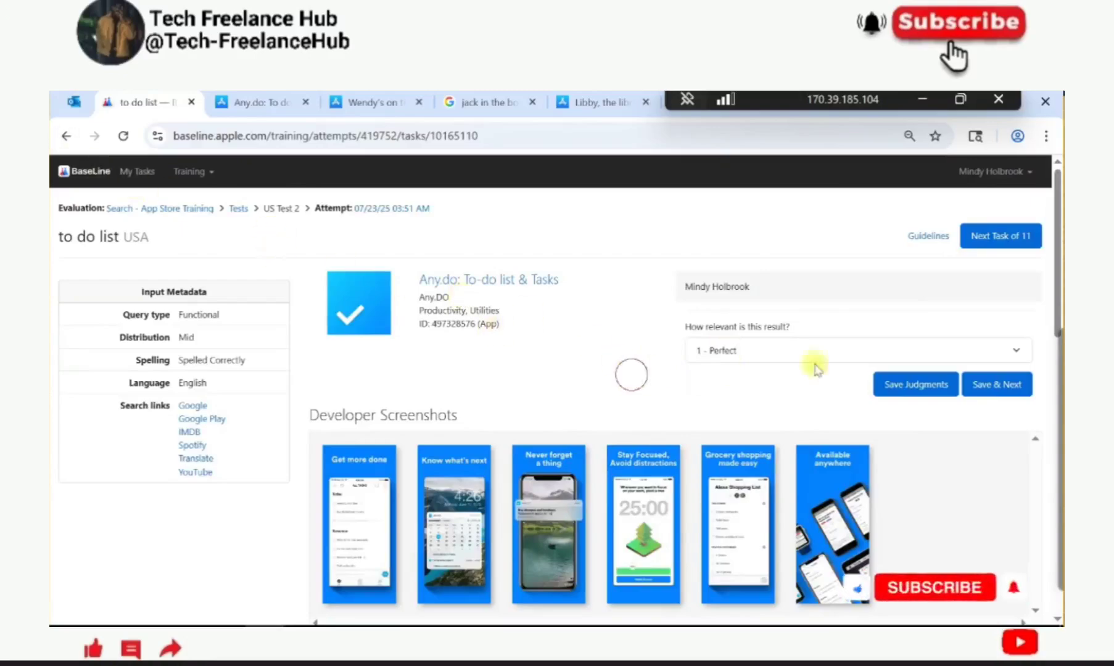
click(995, 385)
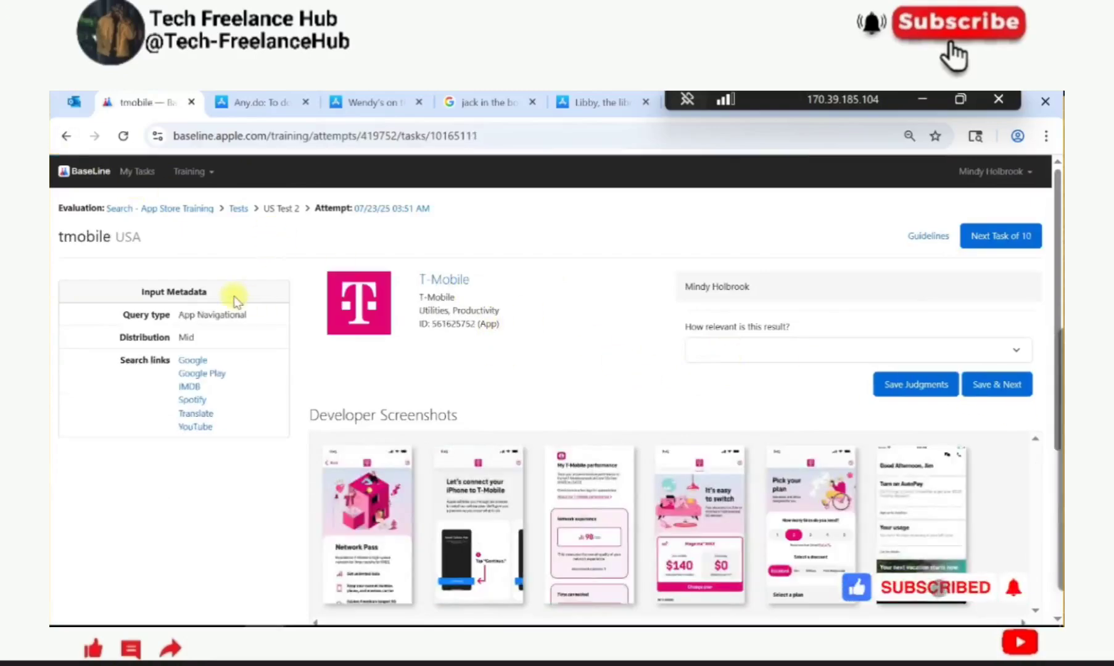
Step: Compare the tmobile query with the T-Mobile app, rate the result "1 - Perfect", and save to continue
drag(79, 241, 108, 235)
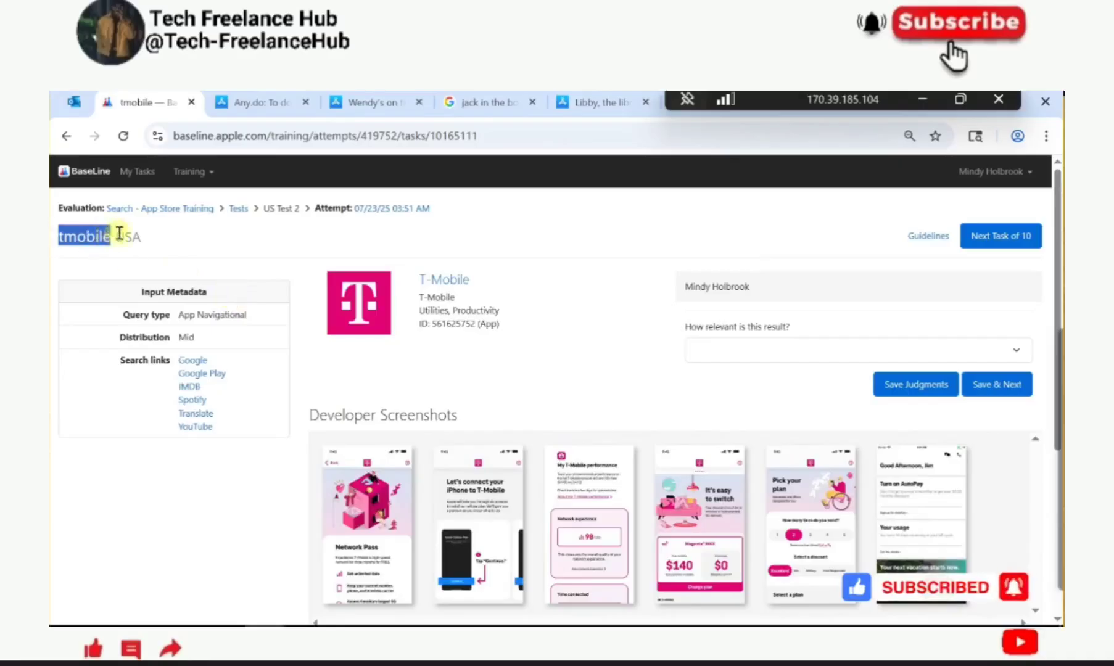
click(435, 279)
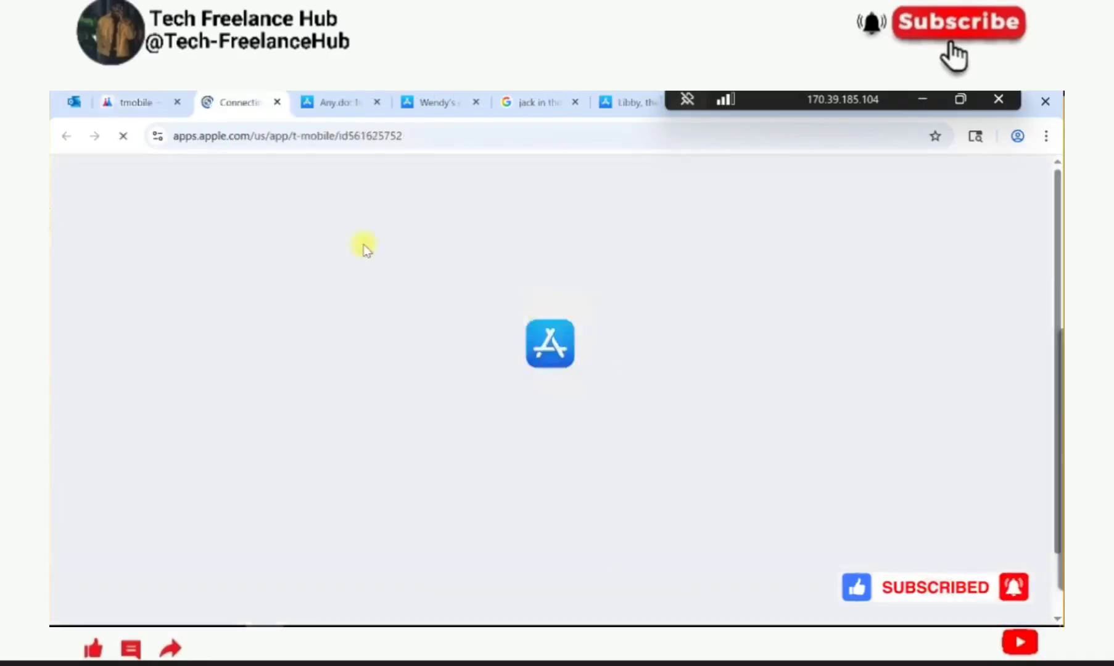
click(137, 101)
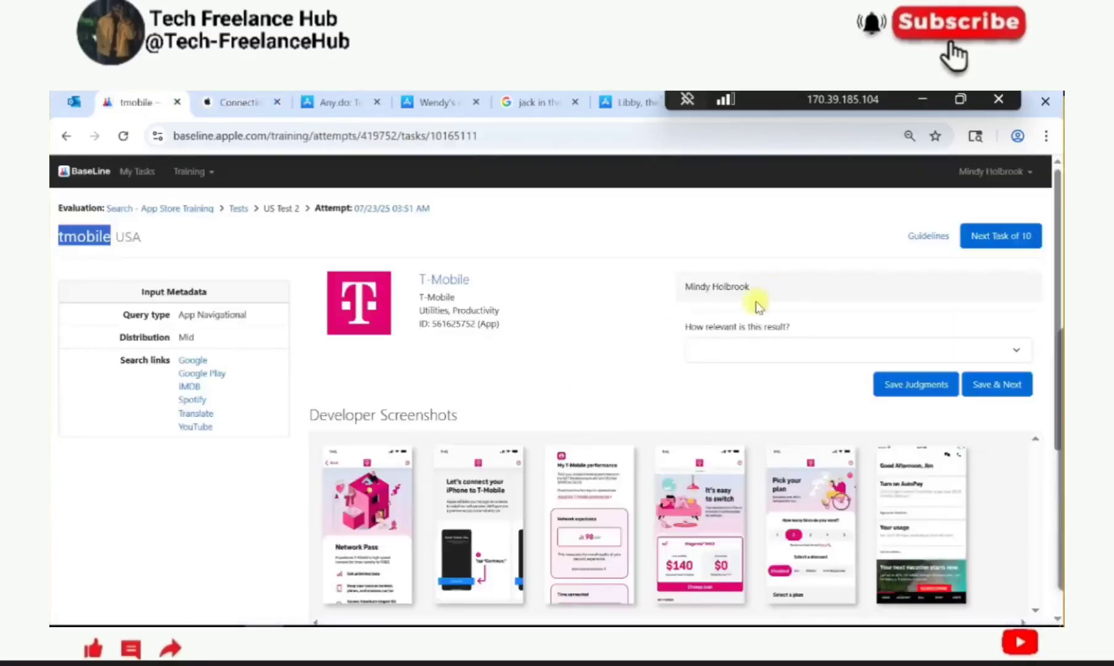
click(687, 351)
click(709, 393)
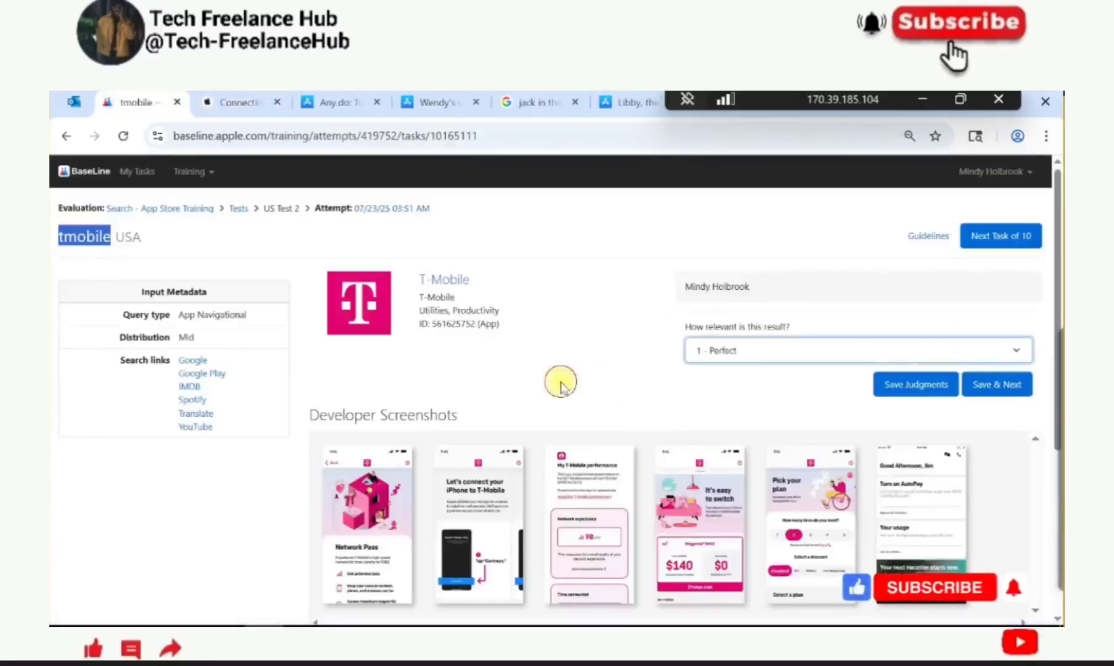
click(149, 261)
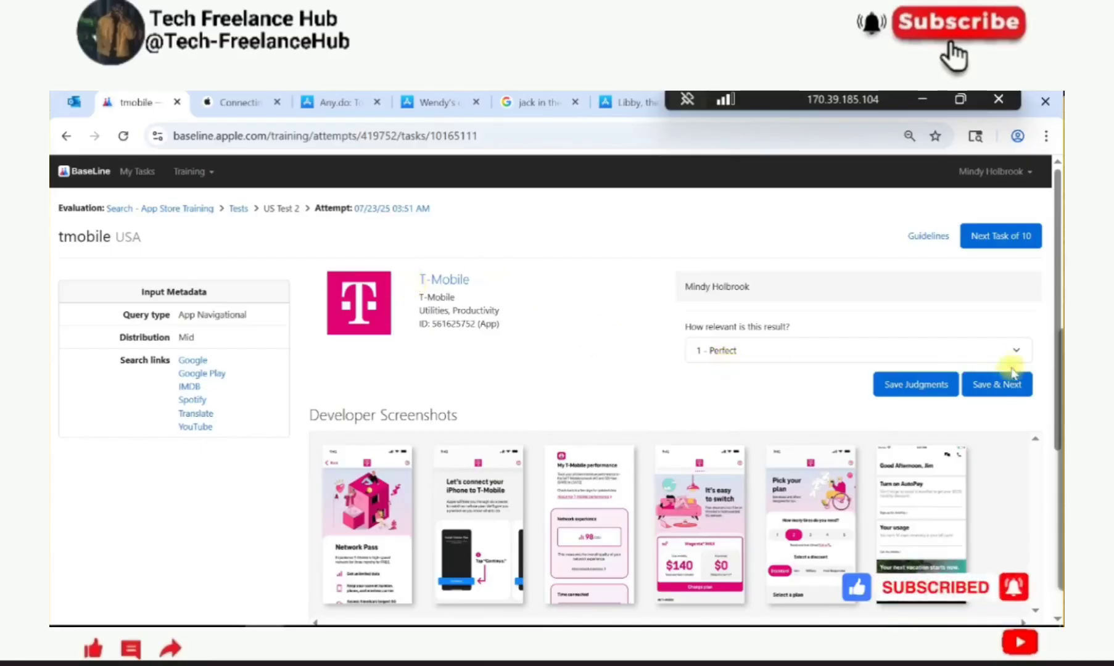
click(993, 384)
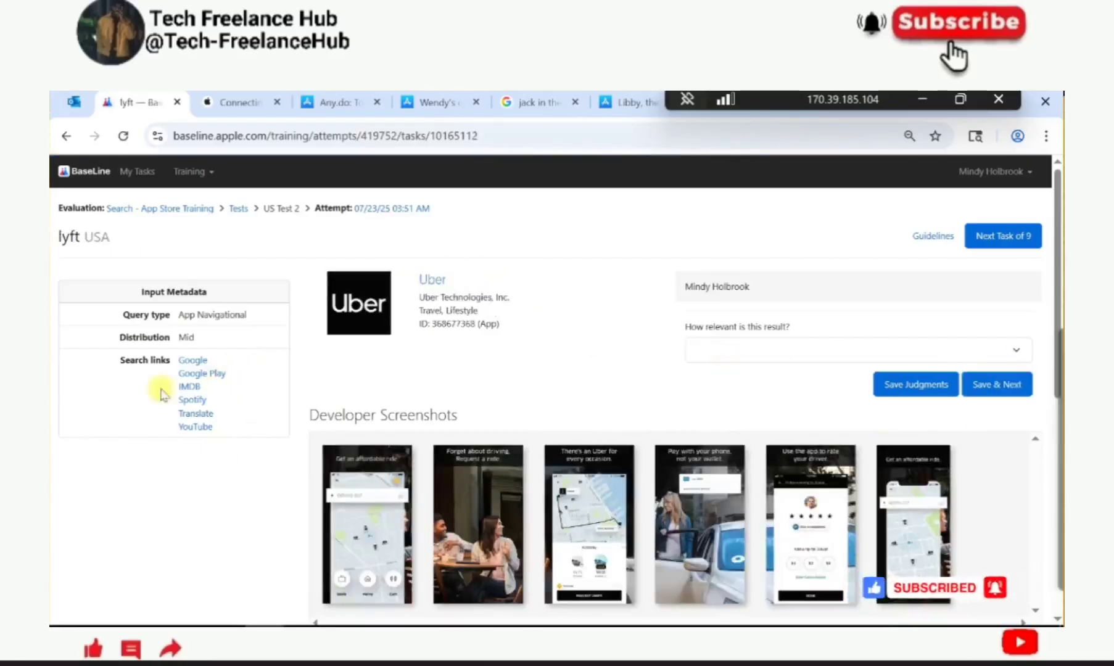
Step: Compare the lyft query with the Uber app, rate the result "2 - Excellent", and save to continue
double_click(61, 238)
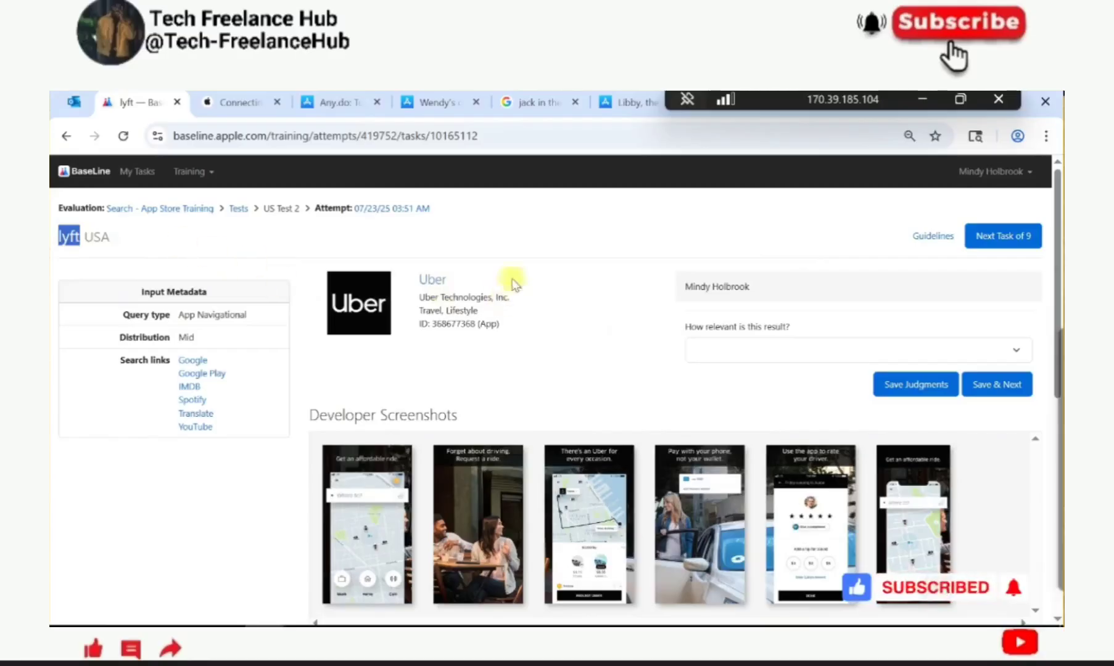
click(614, 371)
click(694, 351)
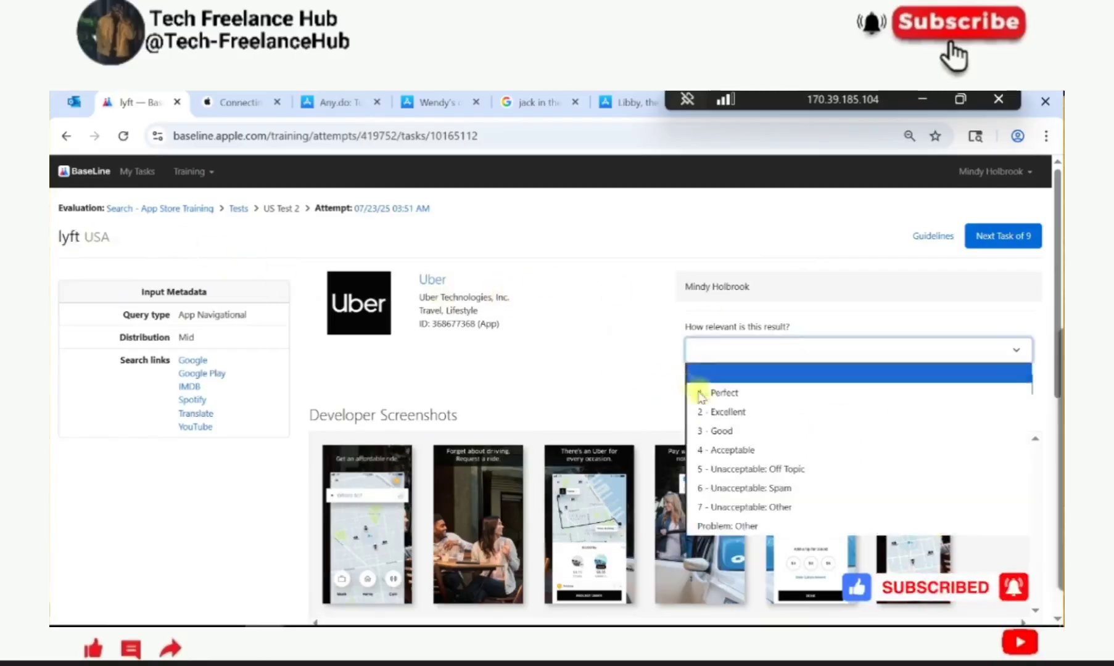
click(712, 412)
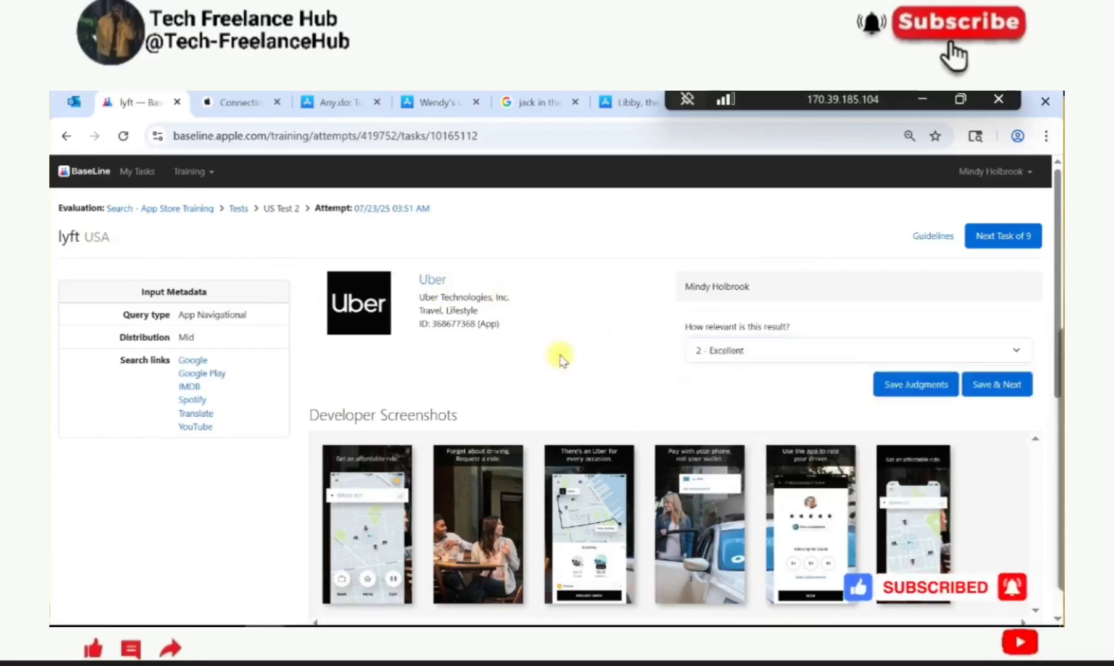
click(1004, 386)
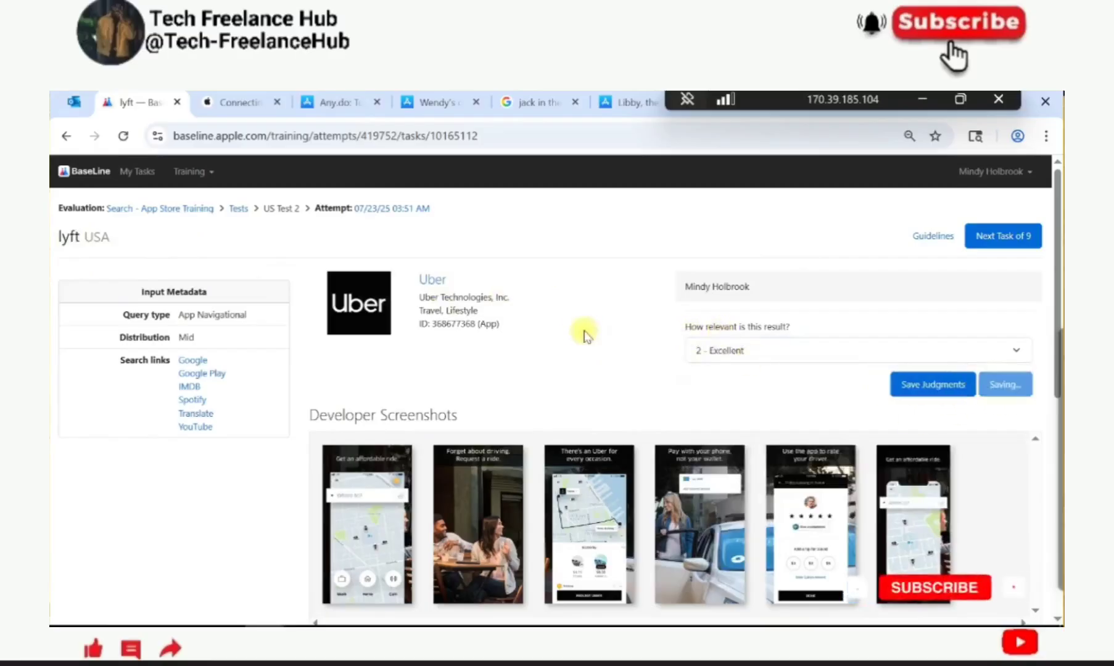
Step: Compare the facebook query with the Messenger app, rate the result "2 - Excellent", and save to continue
drag(55, 237, 121, 234)
drag(414, 279, 483, 279)
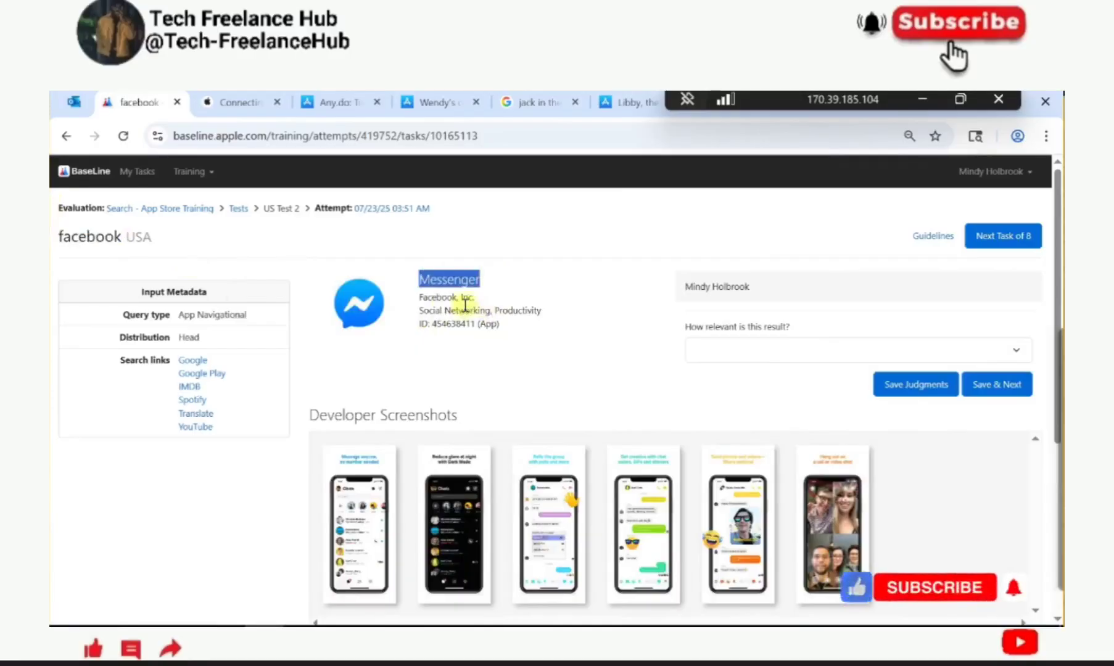
click(543, 375)
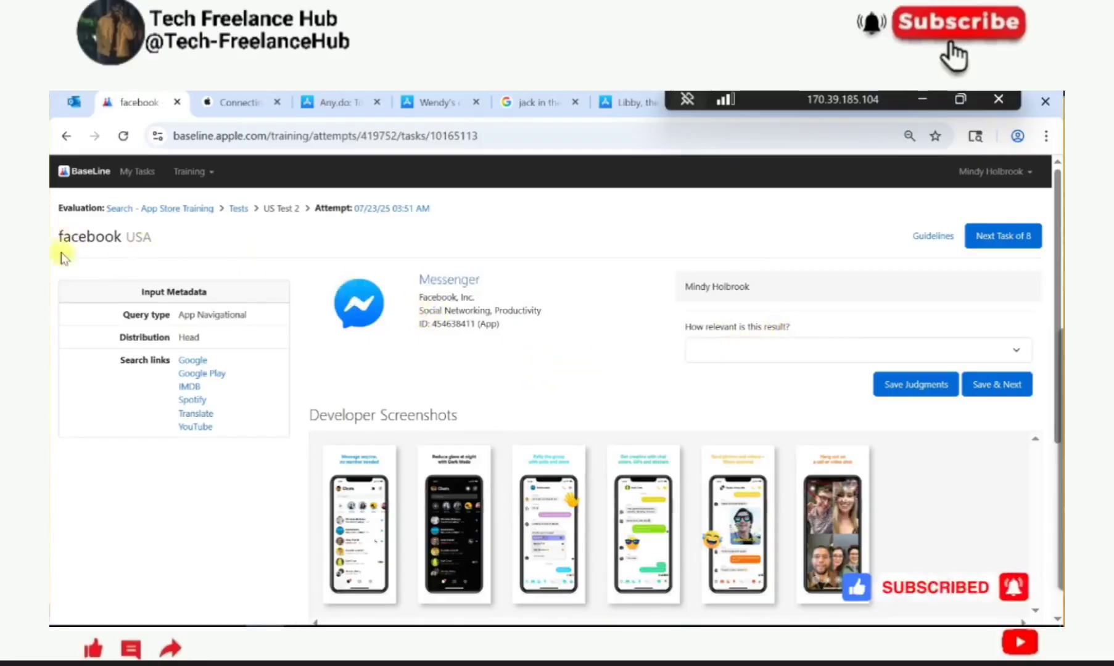
drag(61, 240, 127, 239)
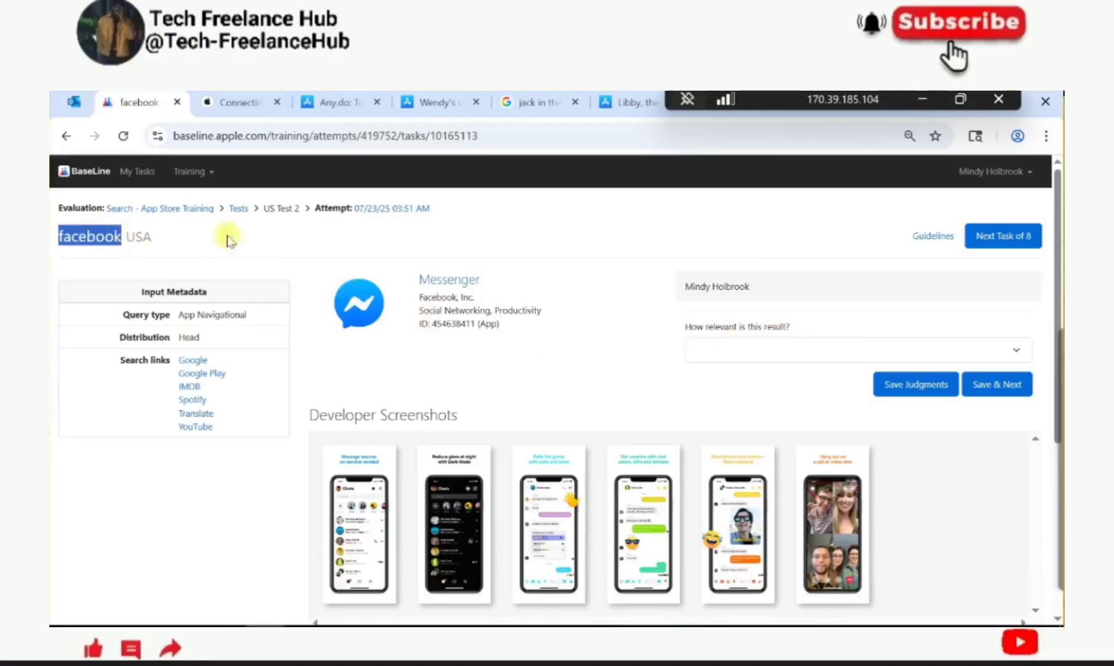
drag(421, 280, 560, 287)
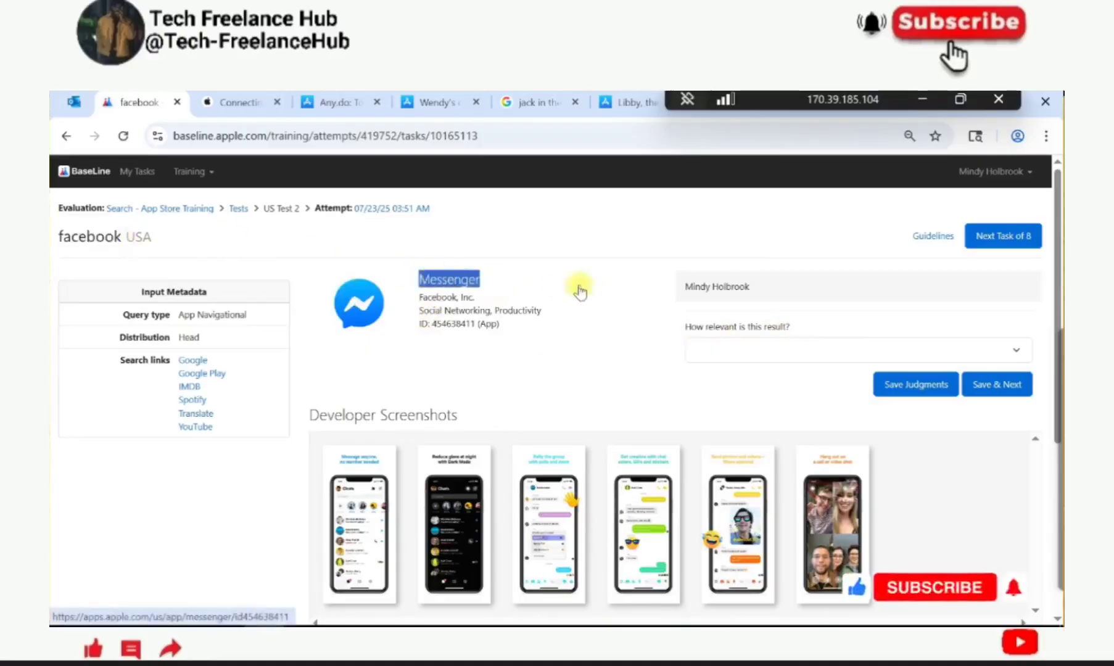
click(490, 293)
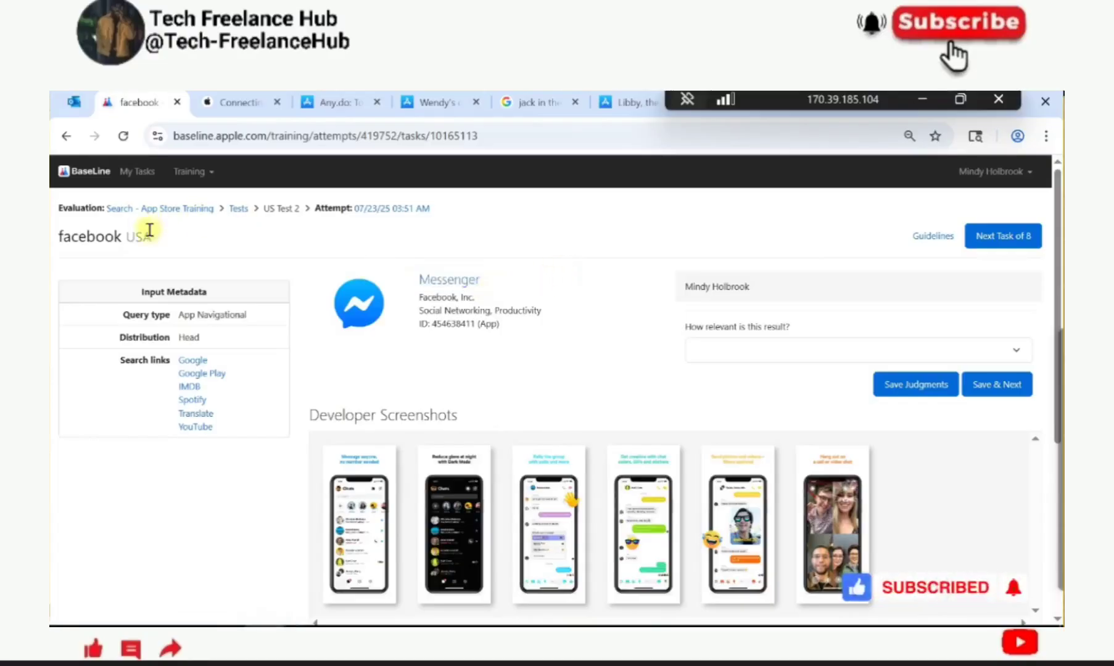
click(710, 350)
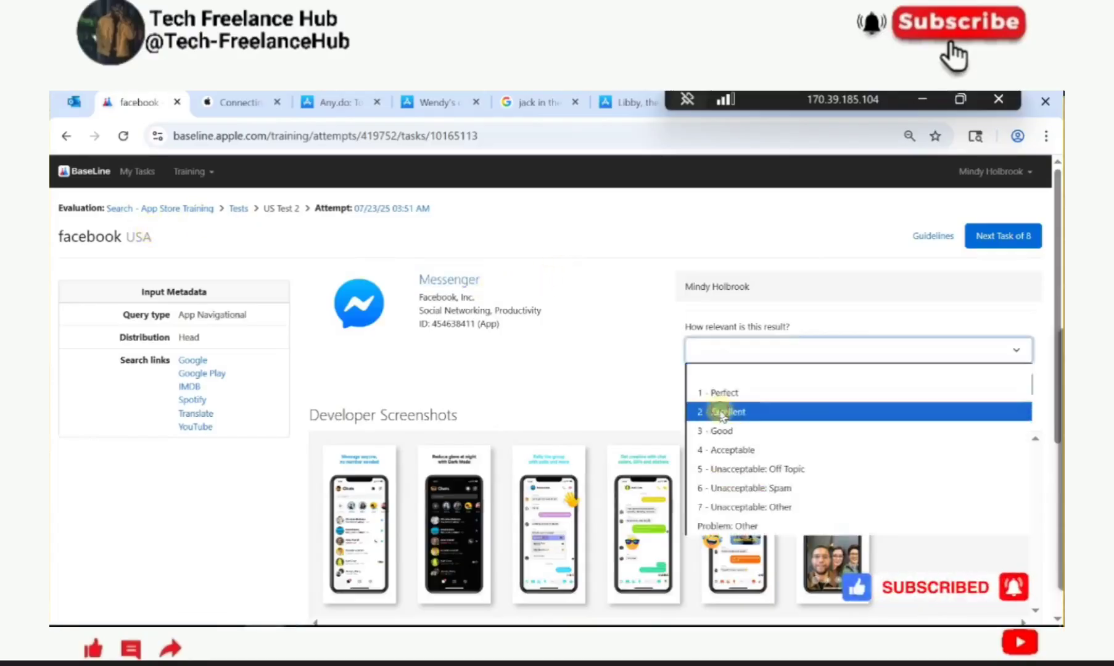
click(721, 410)
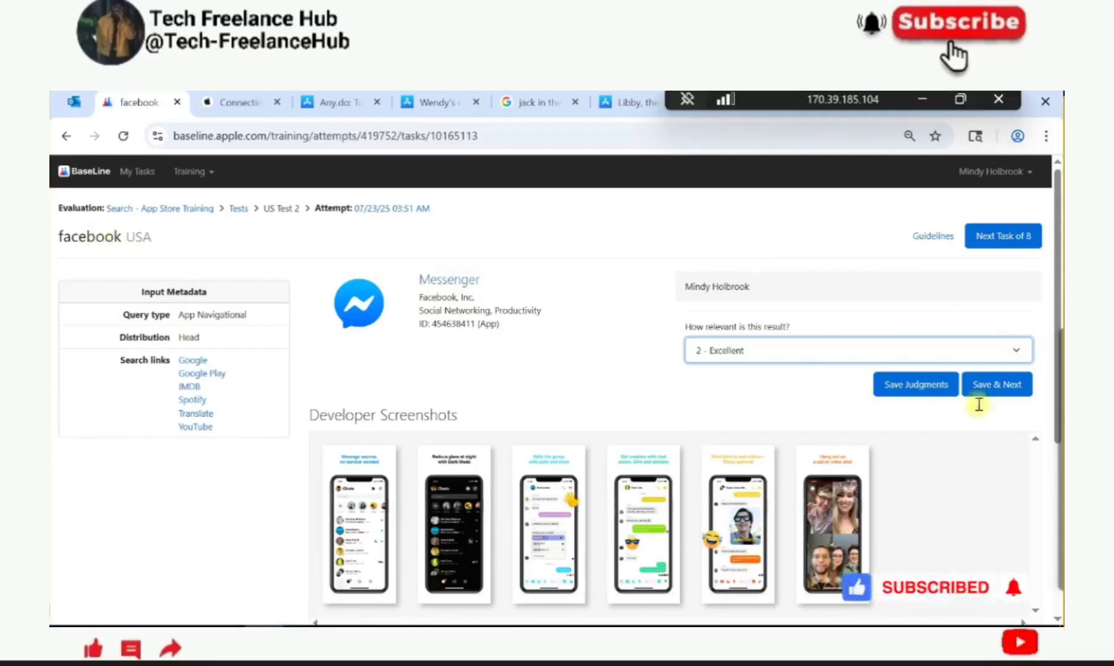
click(996, 384)
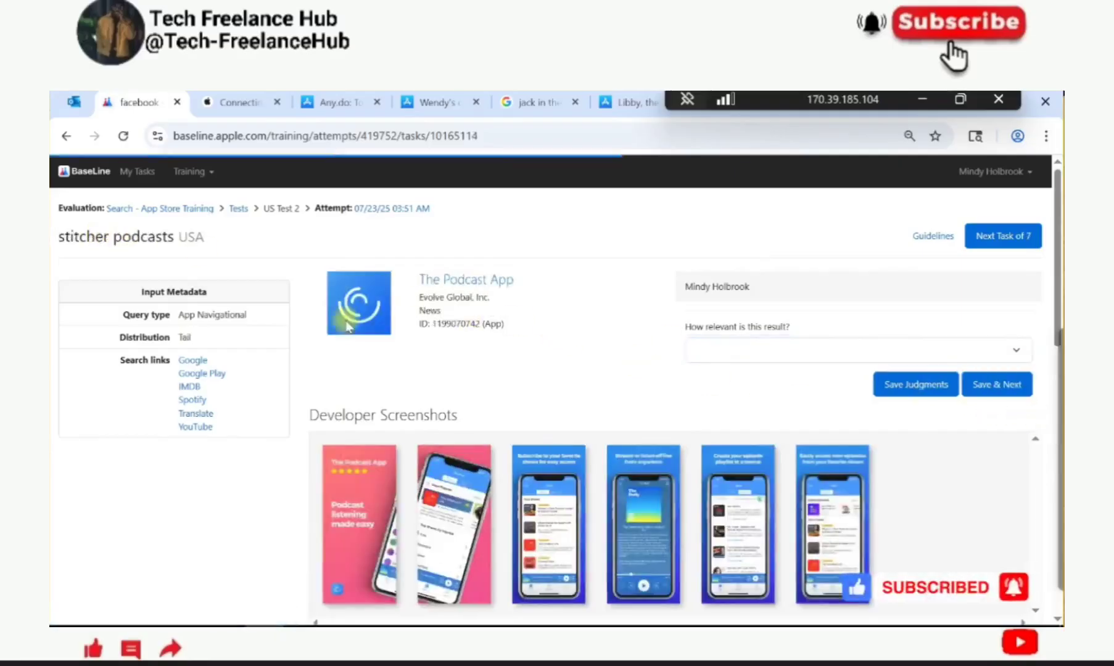
Step: Read the stitcher podcasts query and look it up on Google, returning to the rating task
drag(57, 237, 174, 239)
click(179, 237)
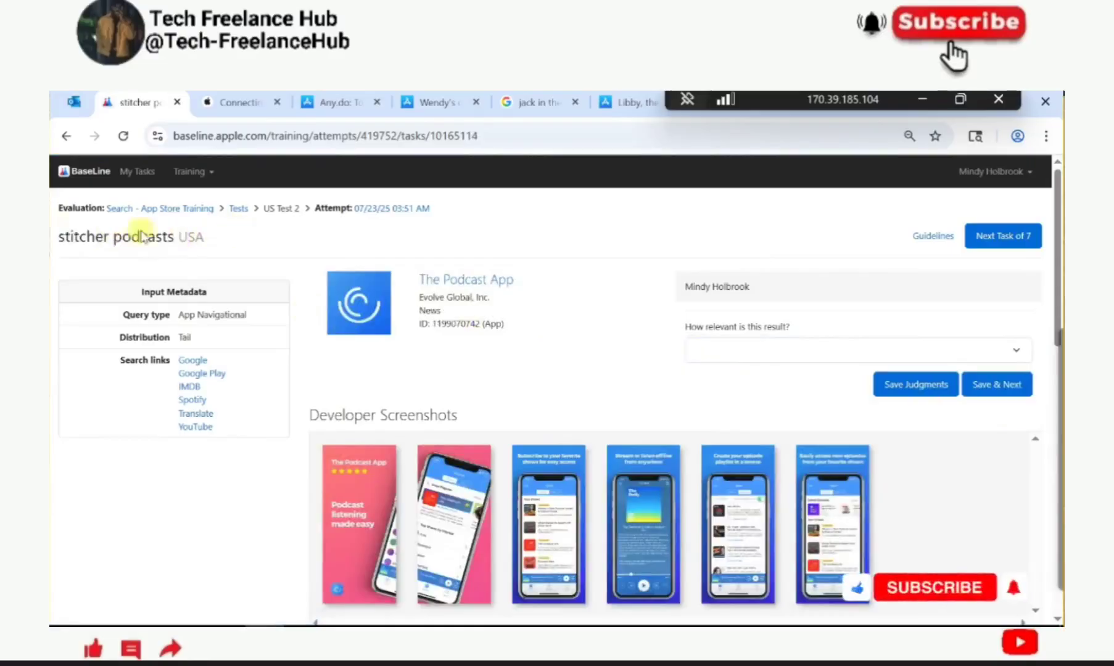
drag(56, 234, 194, 235)
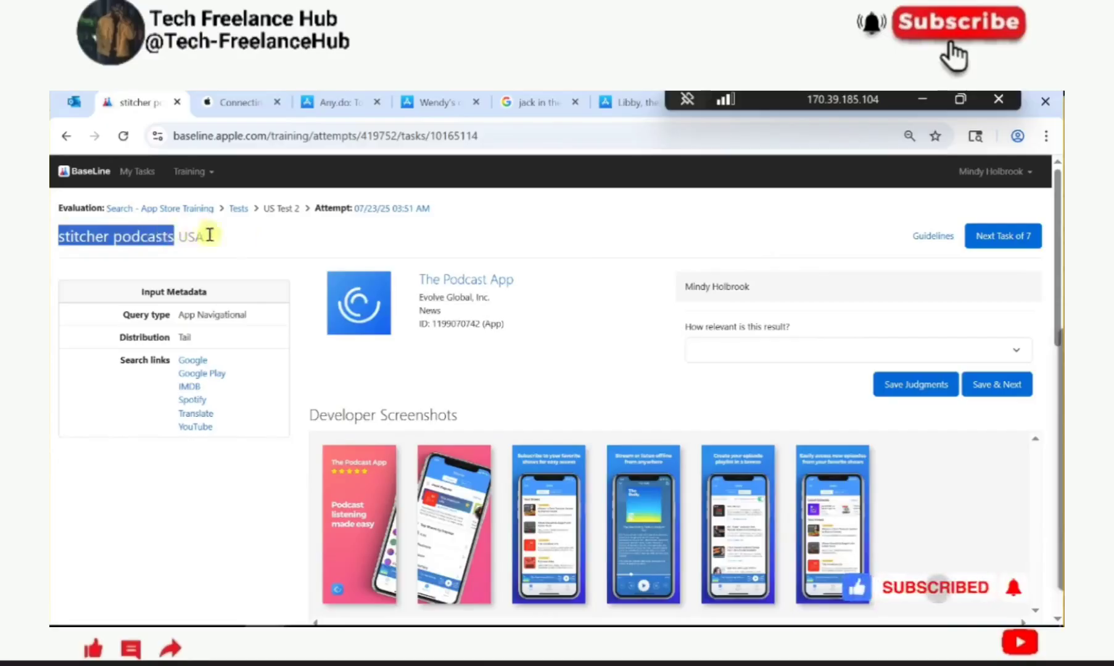
click(244, 238)
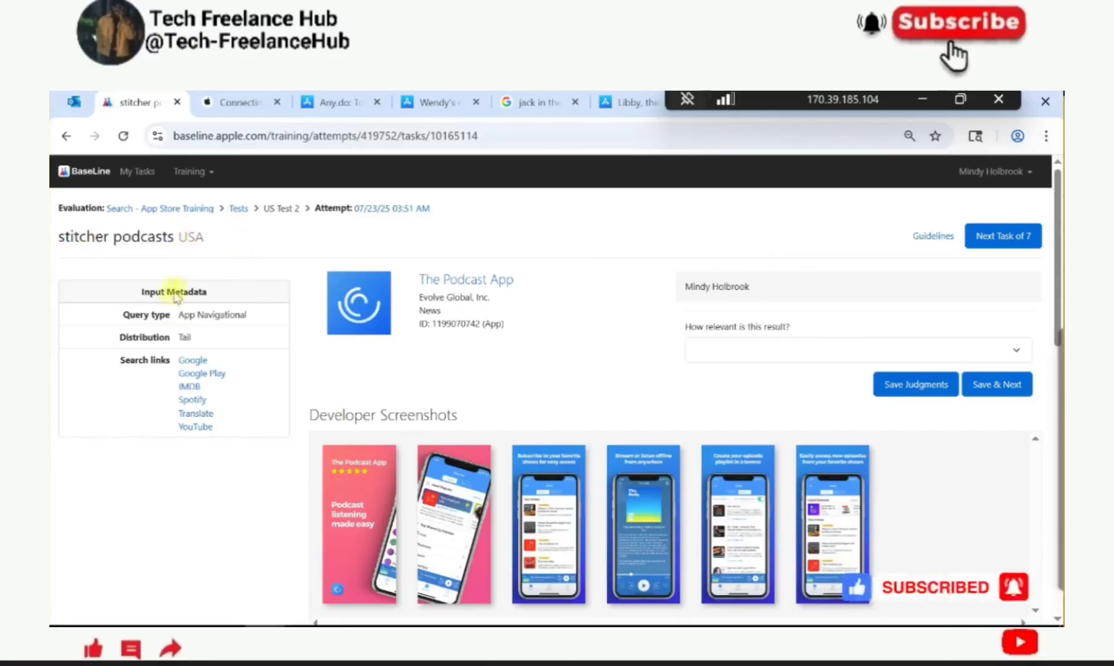
click(198, 361)
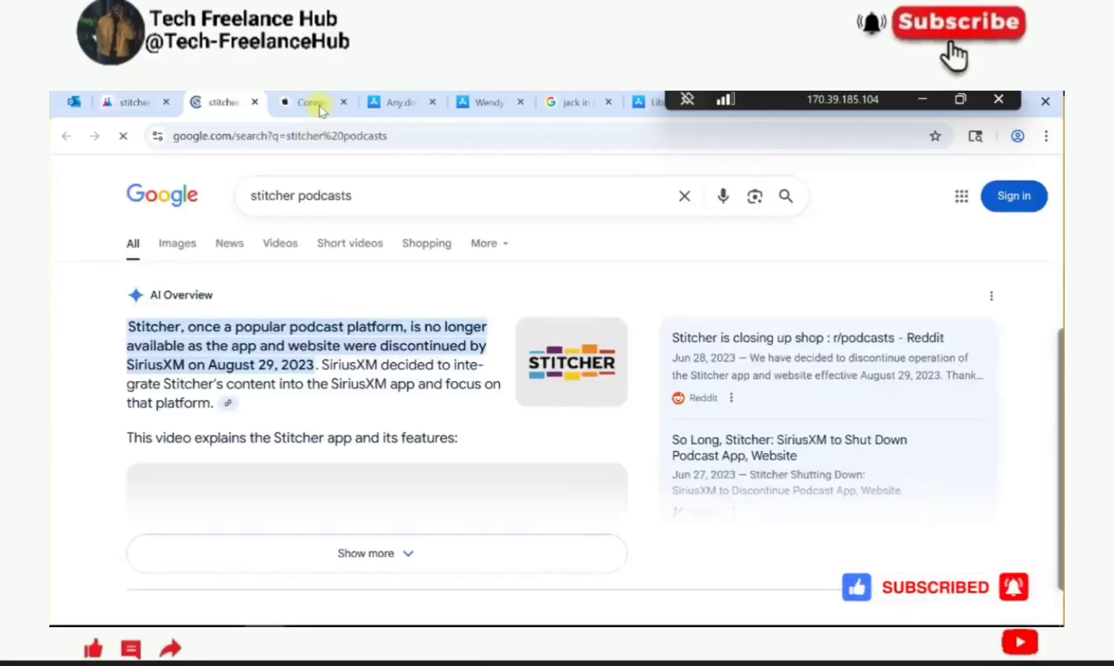
click(124, 113)
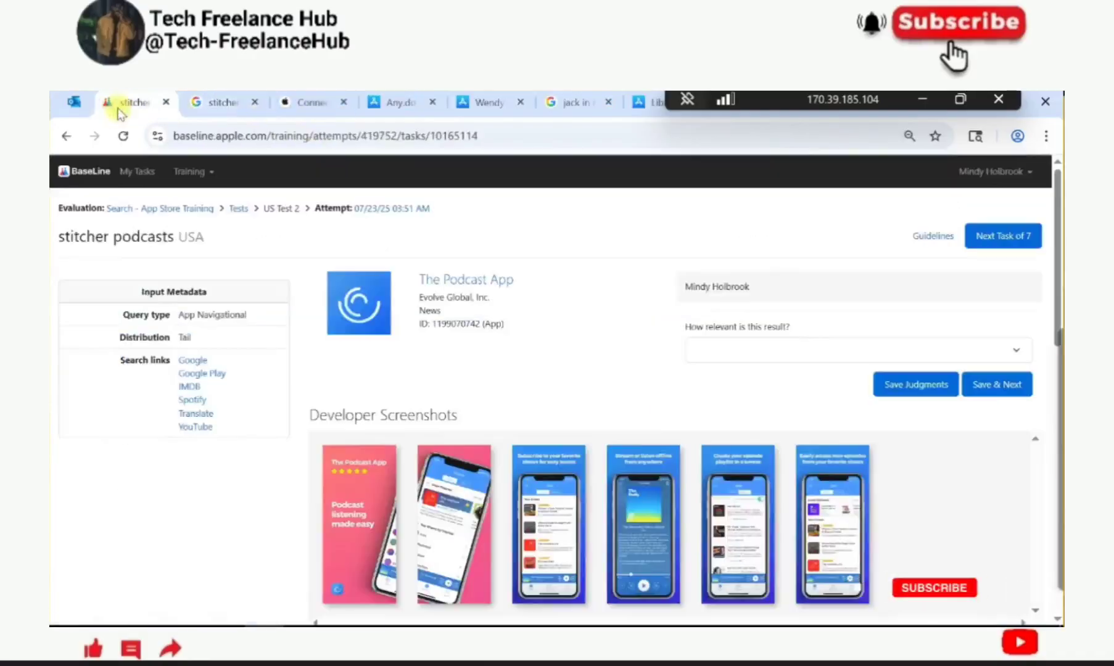
Step: Check The Podcast App's App Store page, rate it "2 - Excellent" for the stitcher podcasts query, and save to continue
click(495, 284)
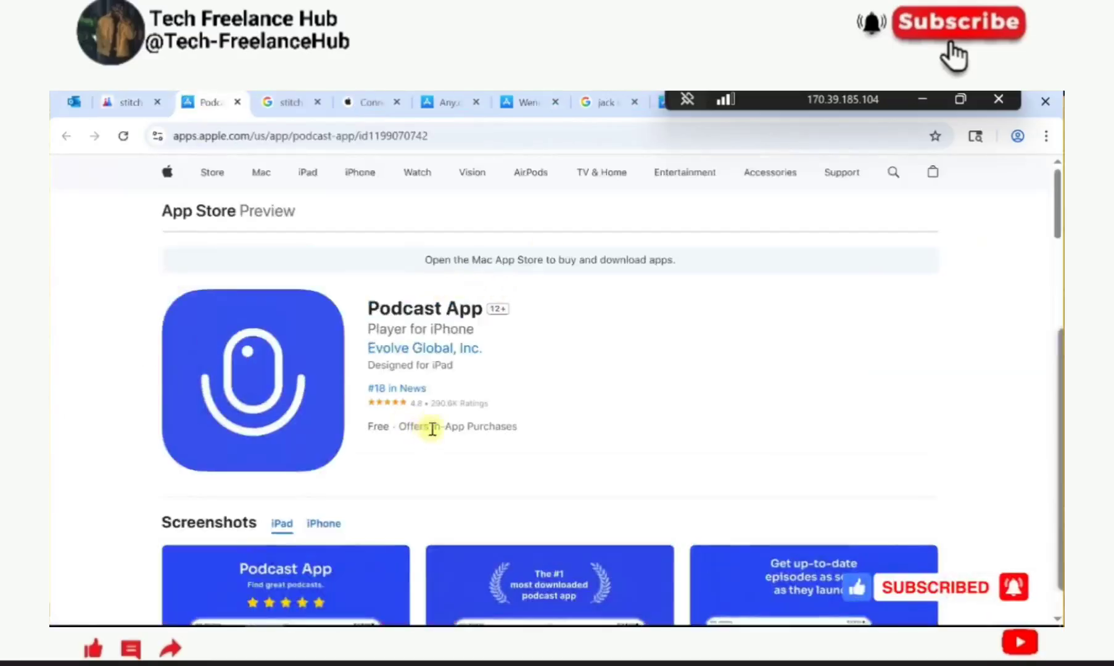
drag(493, 404, 495, 404)
click(103, 96)
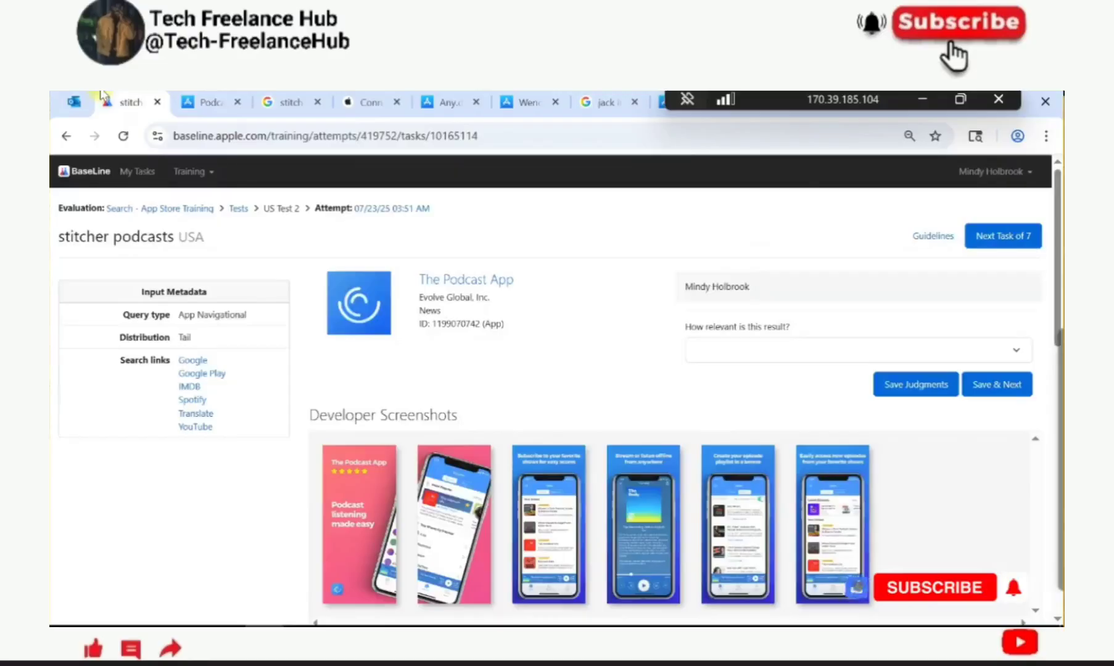
click(721, 352)
key(Return)
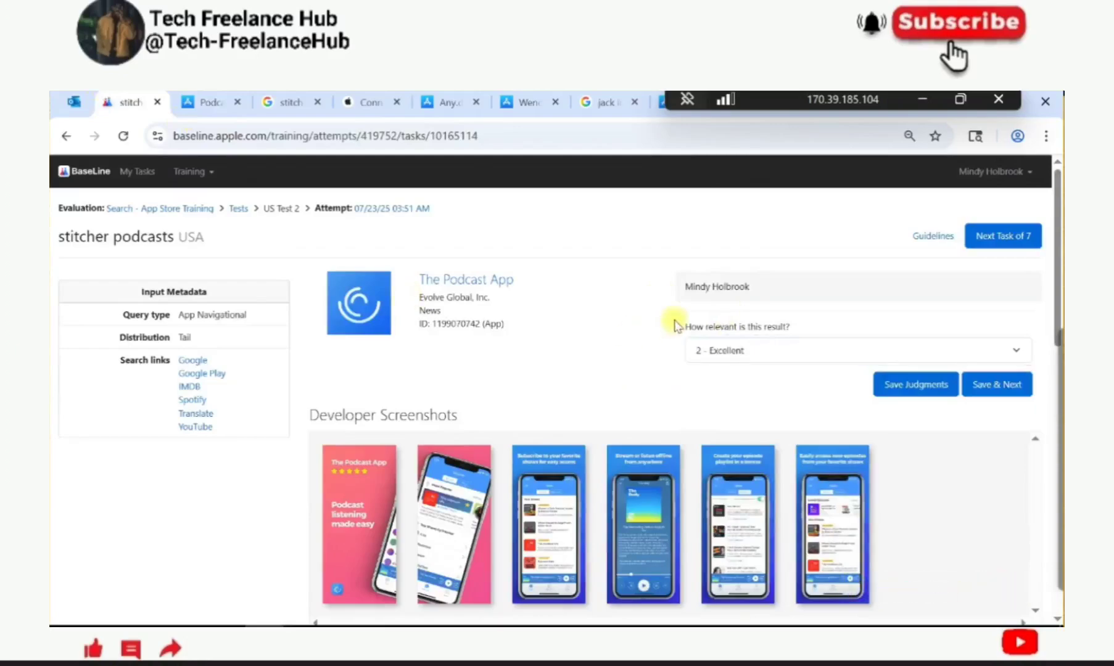
click(997, 384)
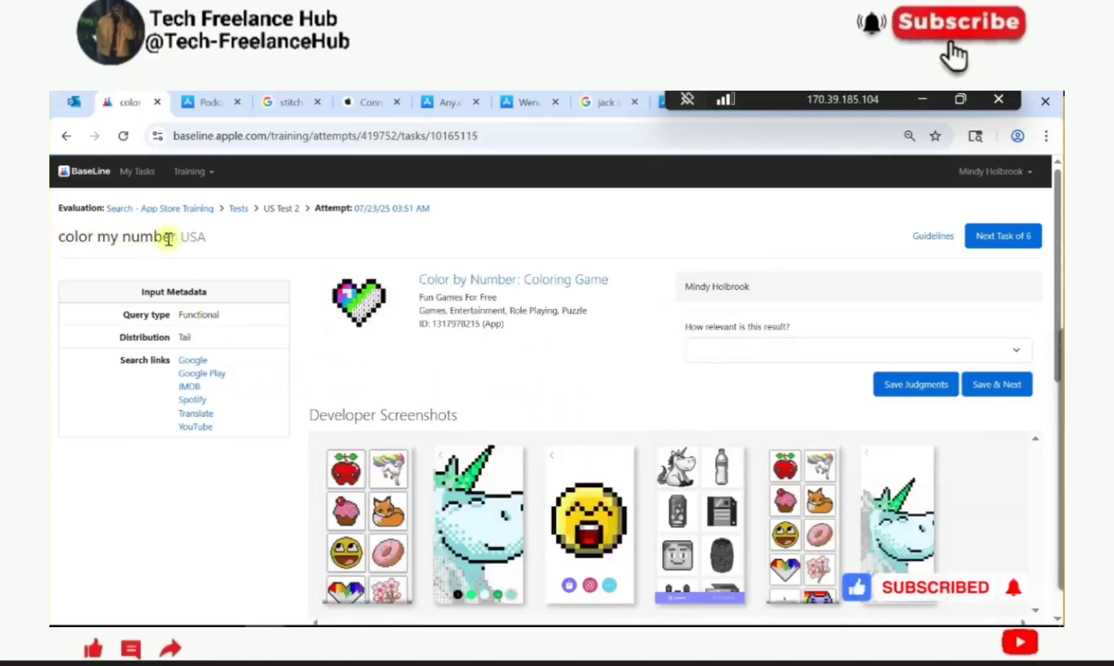
Step: Check the Color by Number App Store page, rate it "1 - Perfect" for the color my number query, and save to continue
triple_click(158, 241)
click(337, 285)
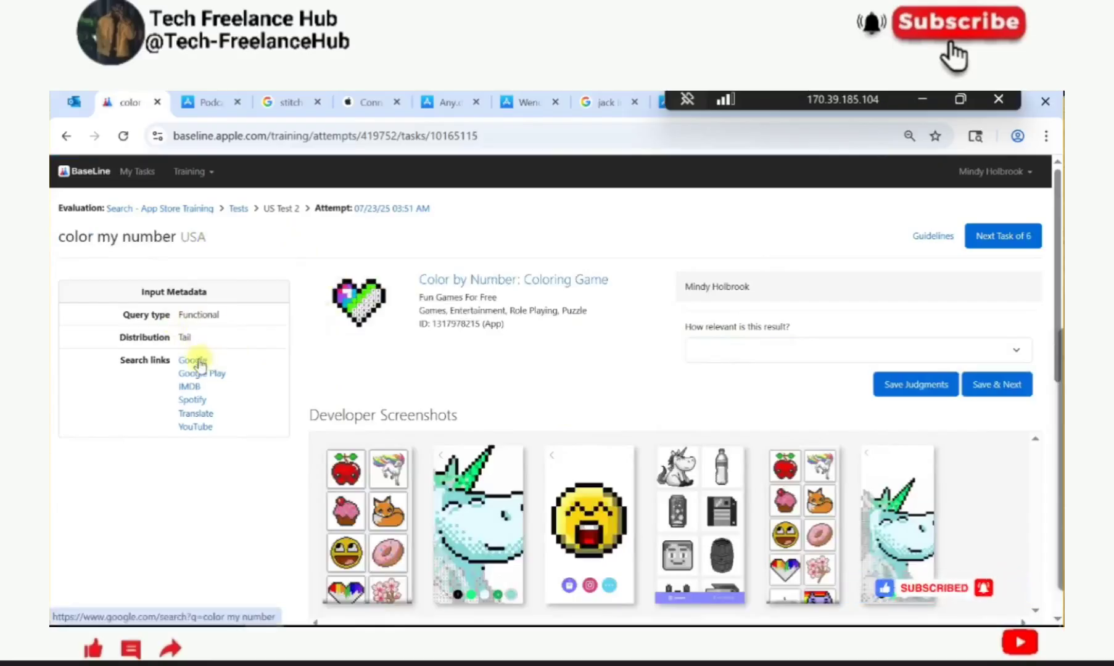
click(498, 281)
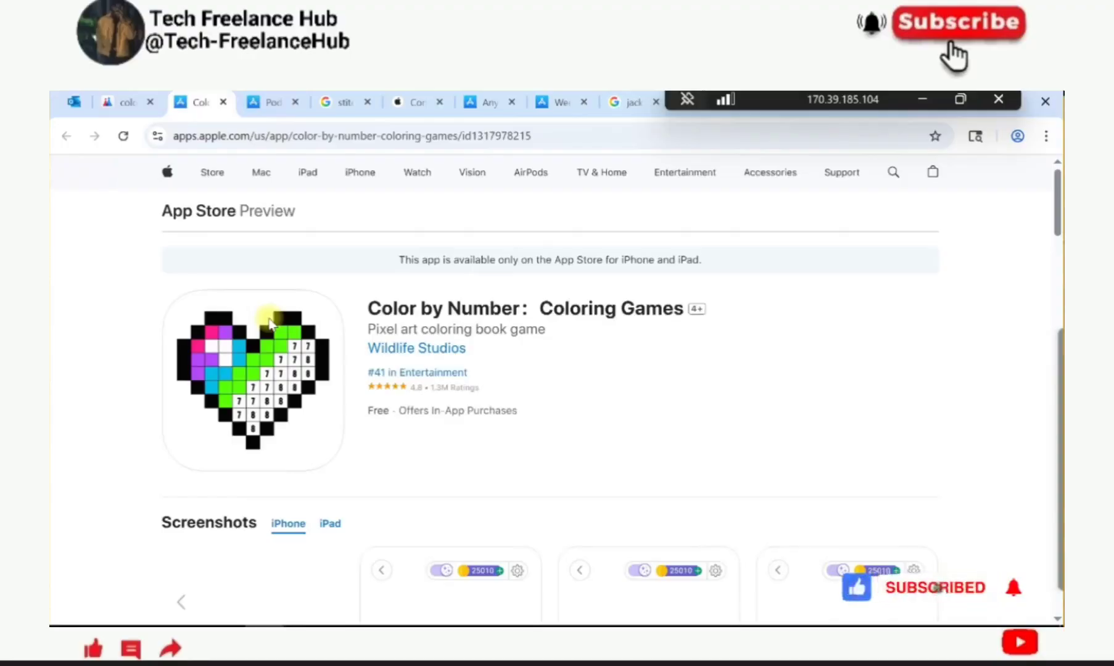
click(126, 102)
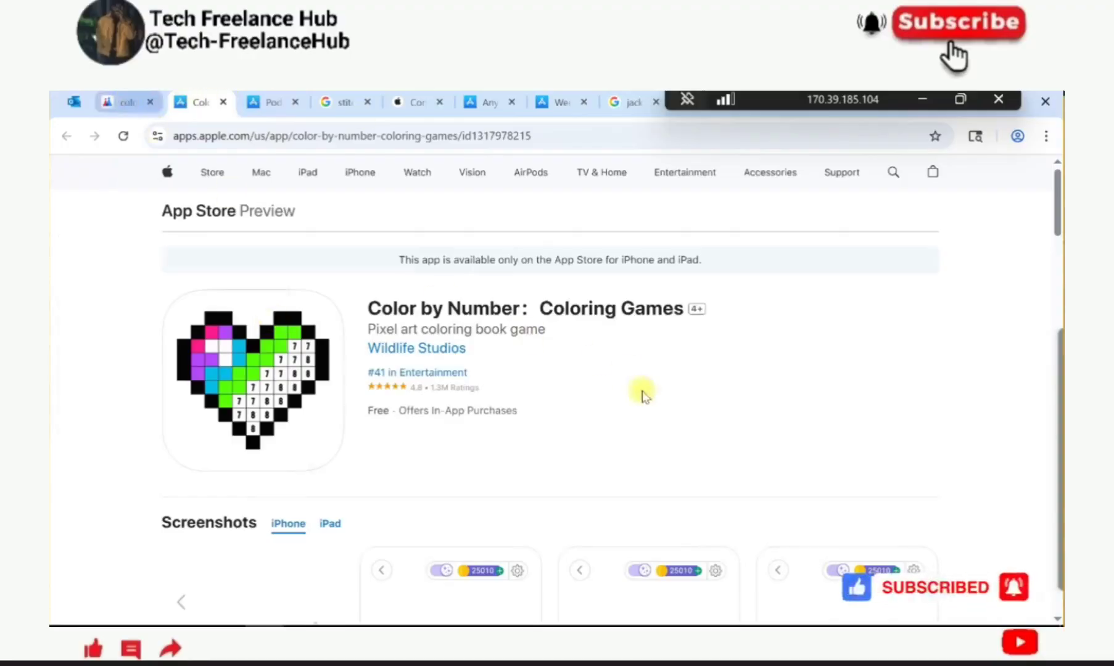
click(737, 358)
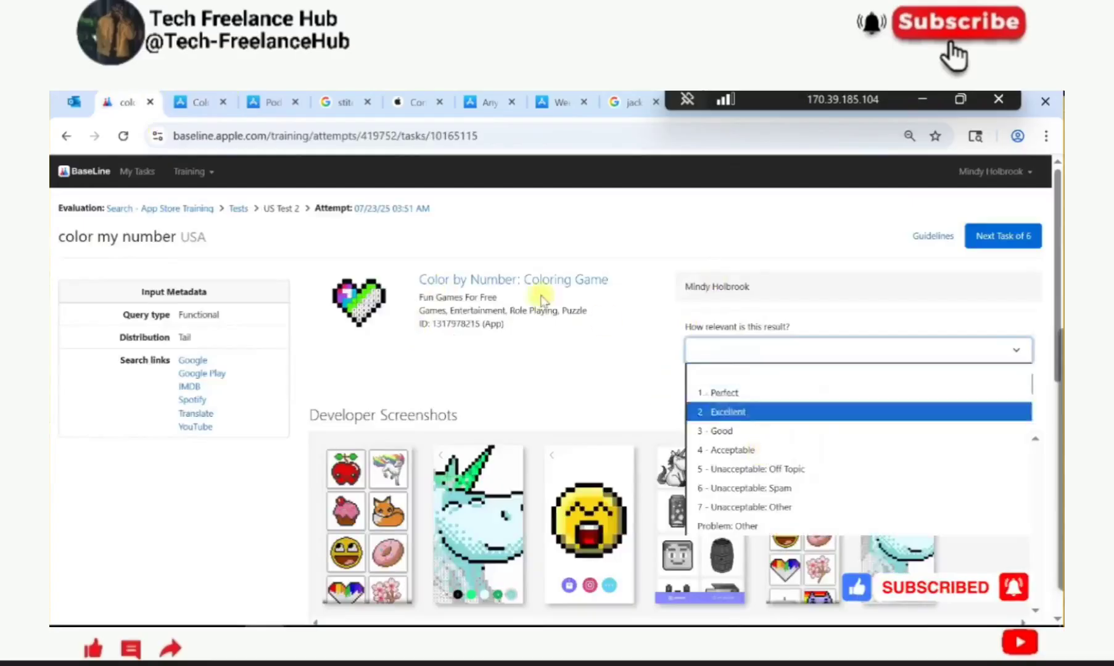
key(Return)
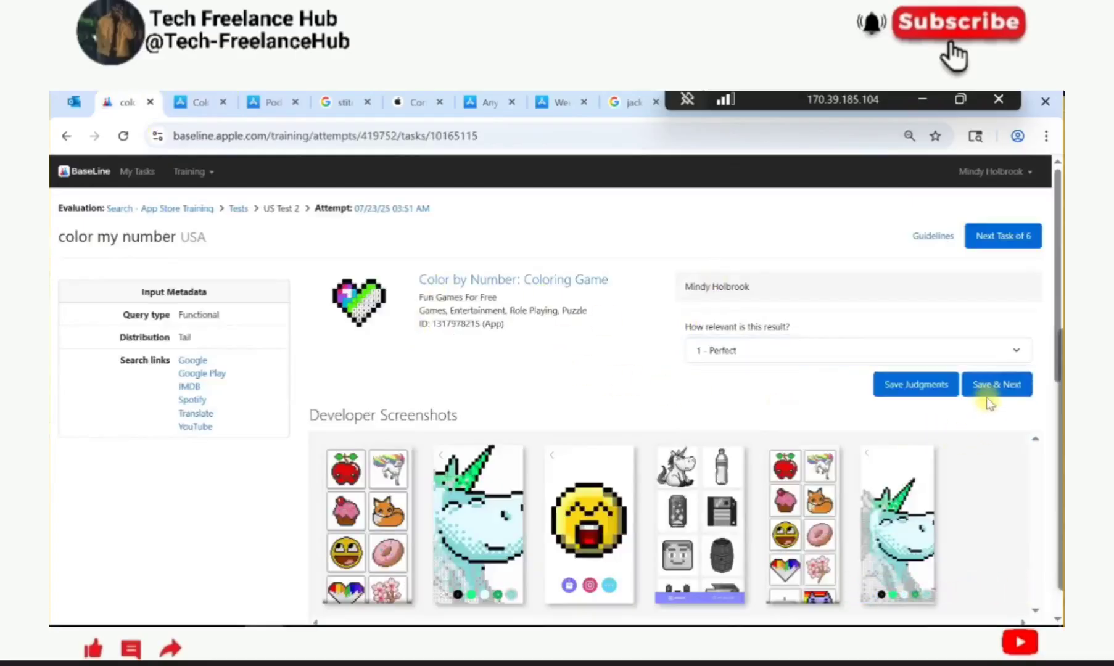
click(990, 388)
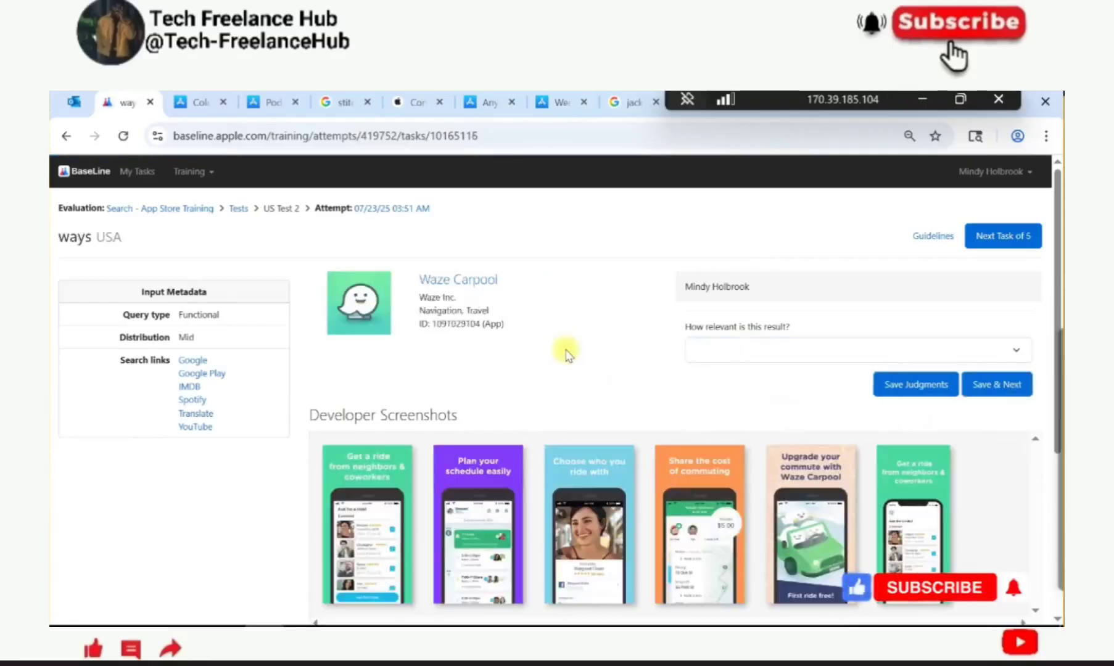
Step: Compare the ways query with the Waze Carpool app, rate the result "2 - Excellent", and save to continue
double_click(90, 240)
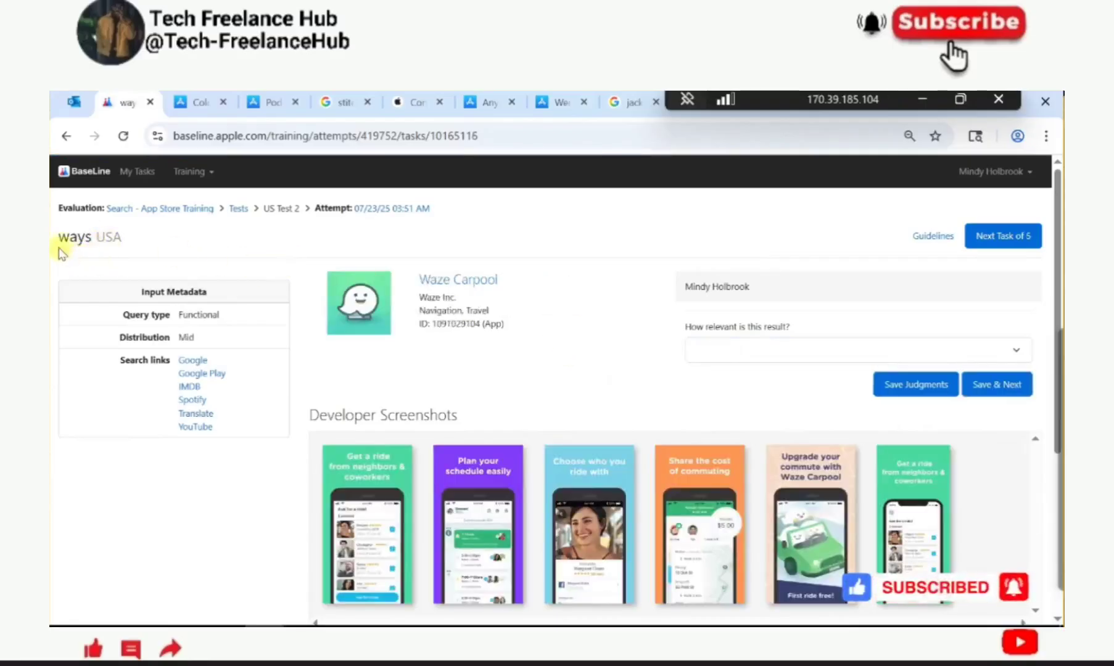
double_click(92, 239)
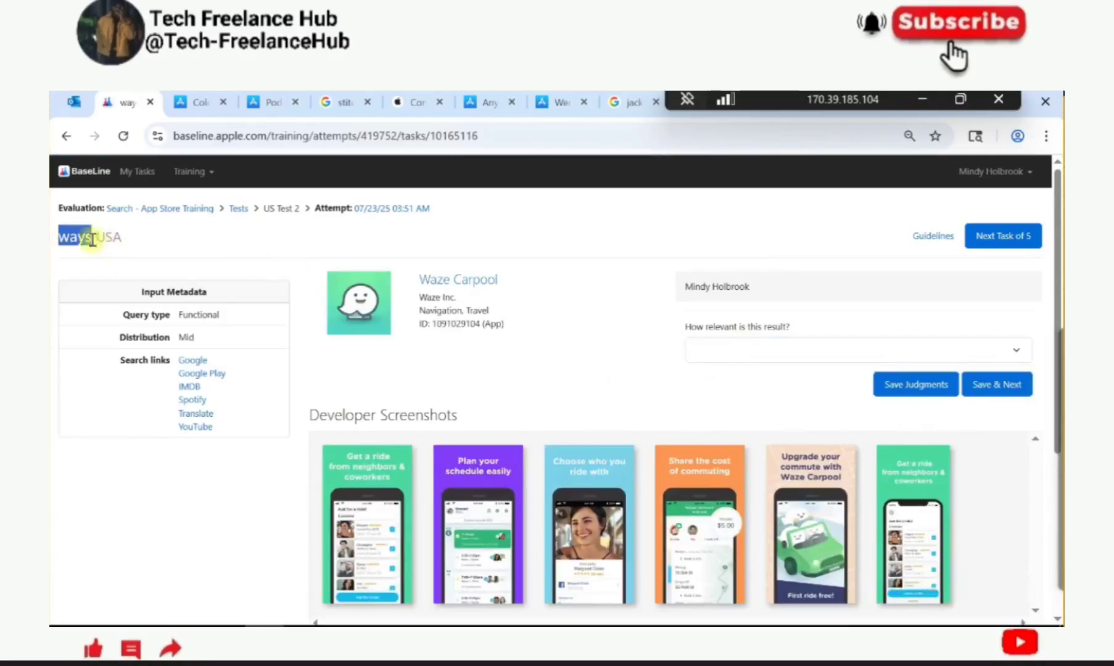
click(102, 268)
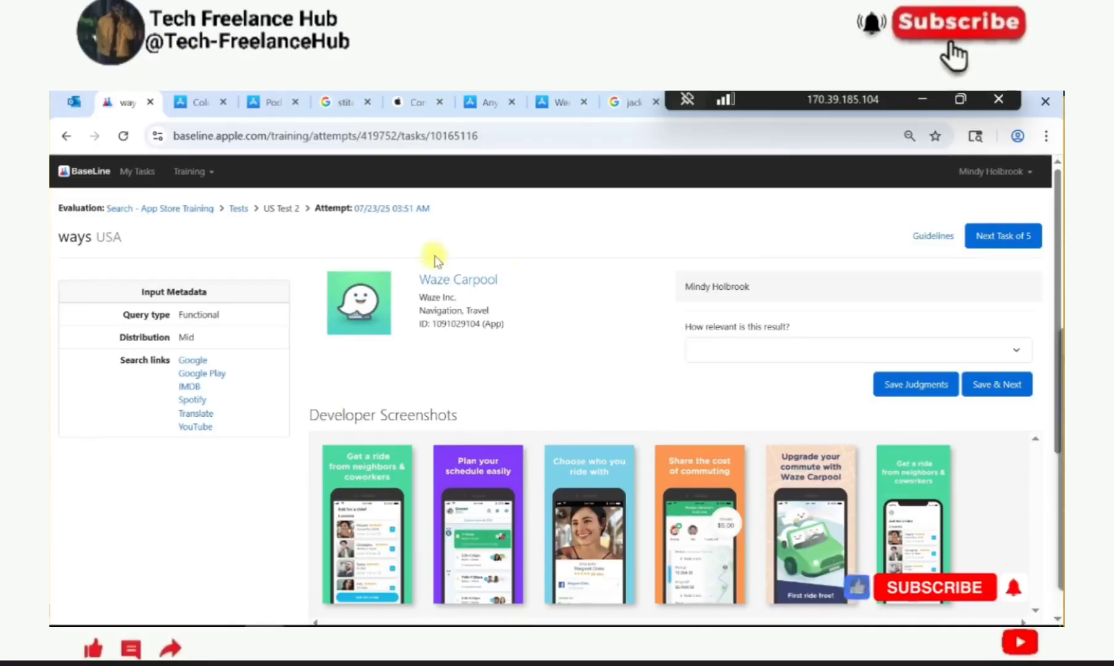
click(773, 355)
click(722, 392)
click(728, 356)
click(728, 412)
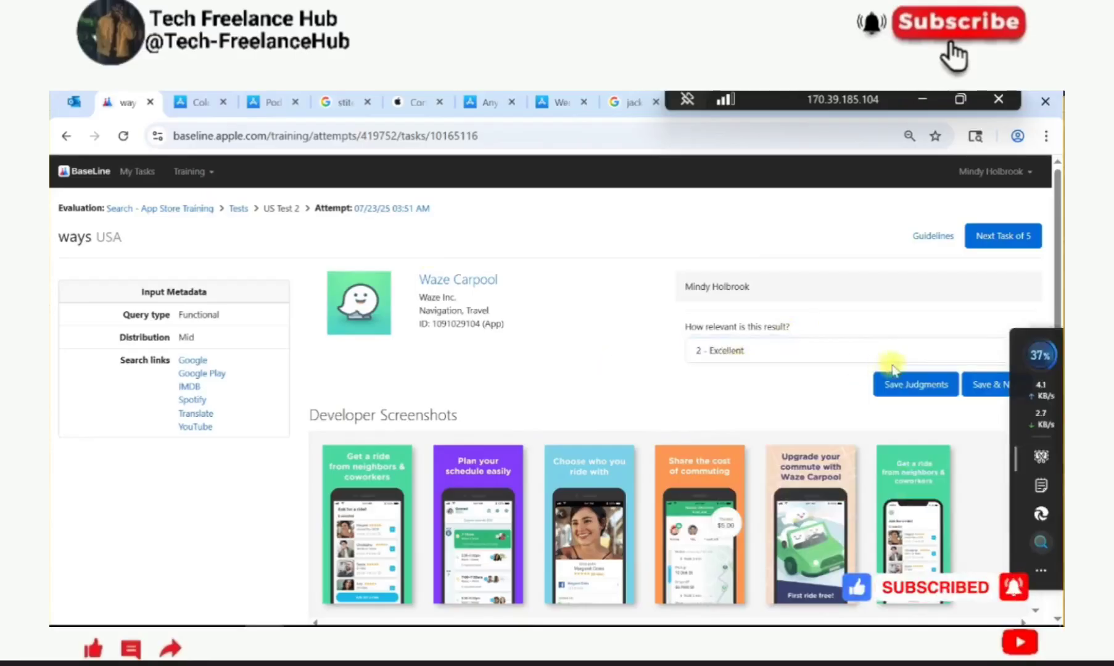
click(983, 384)
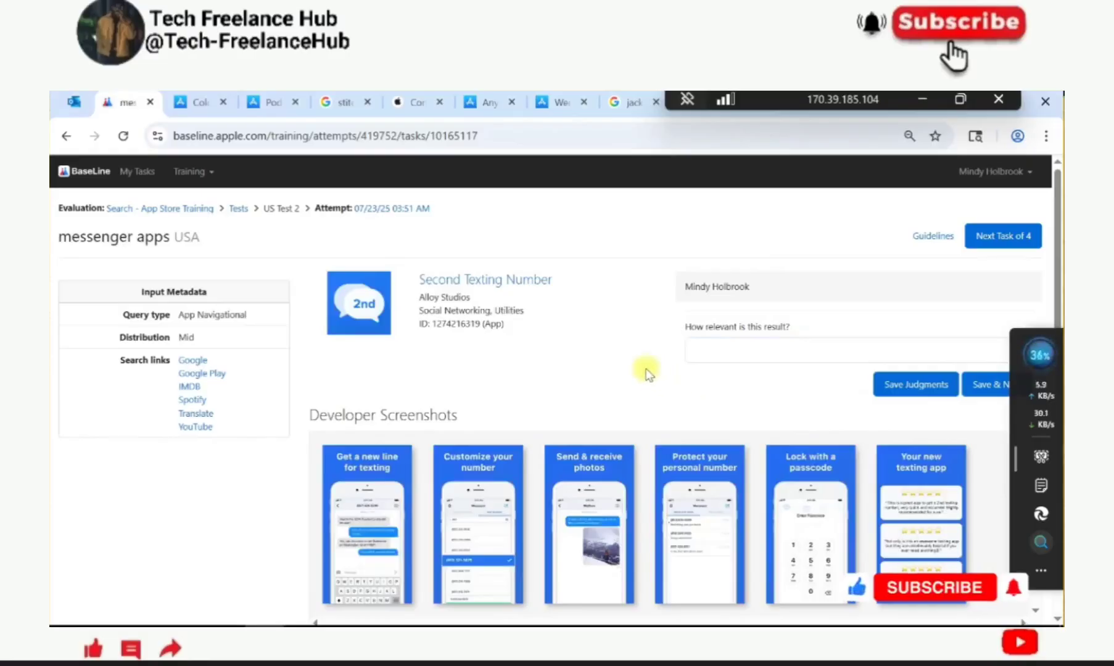
Step: Read the messenger apps query and check Second Texting Number's title and ratings on its App Store page
drag(57, 236, 171, 234)
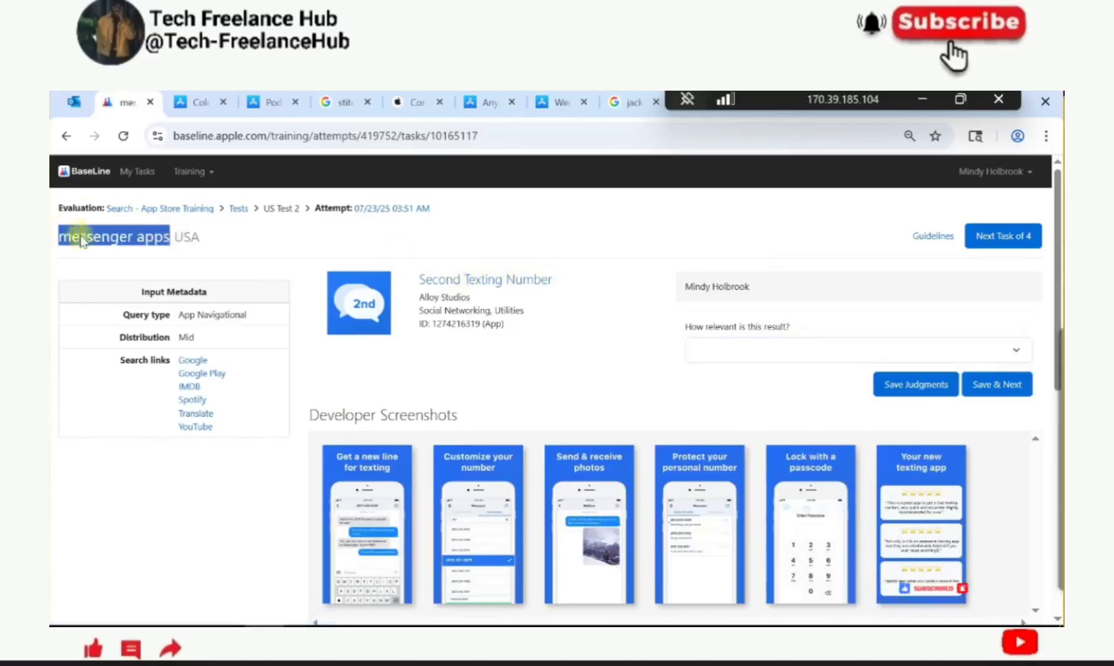
click(274, 250)
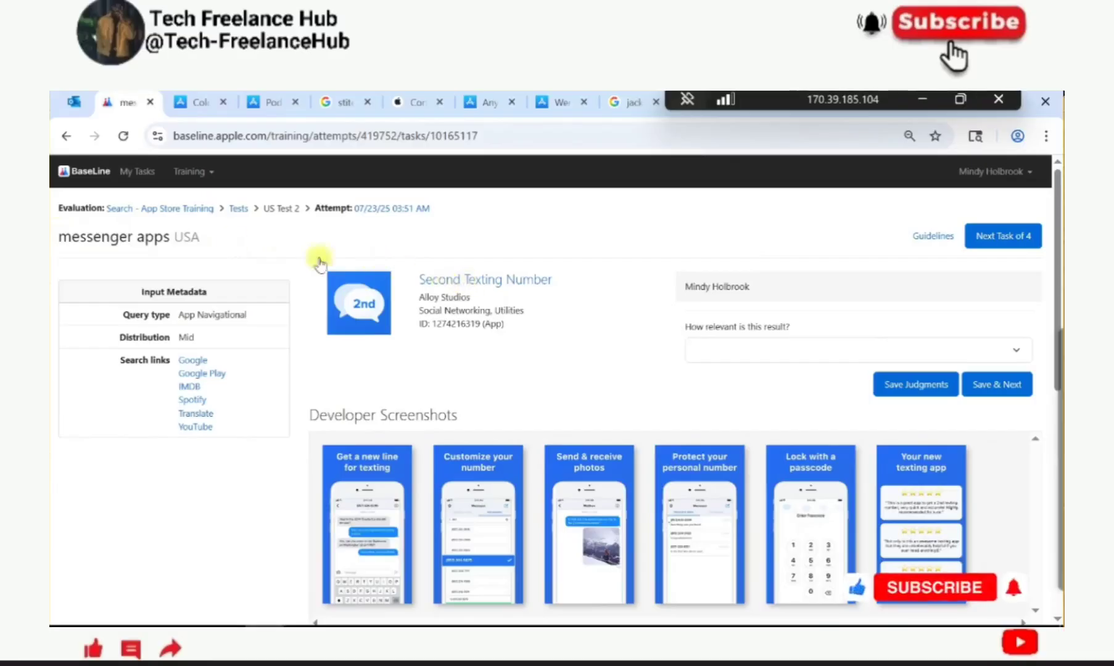
click(467, 285)
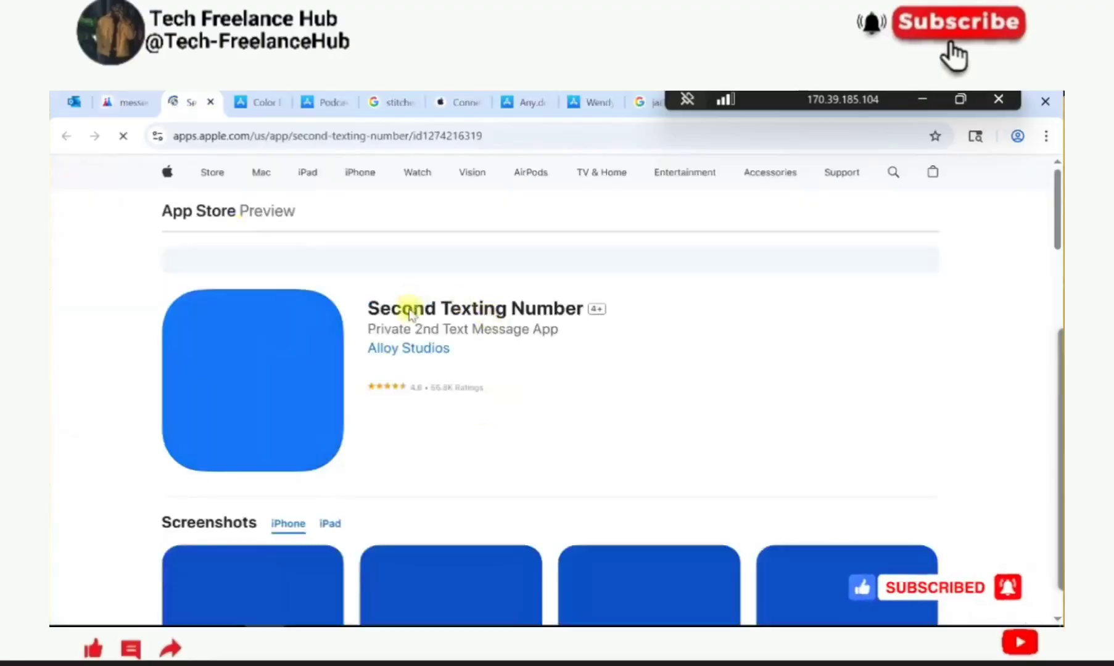
click(114, 103)
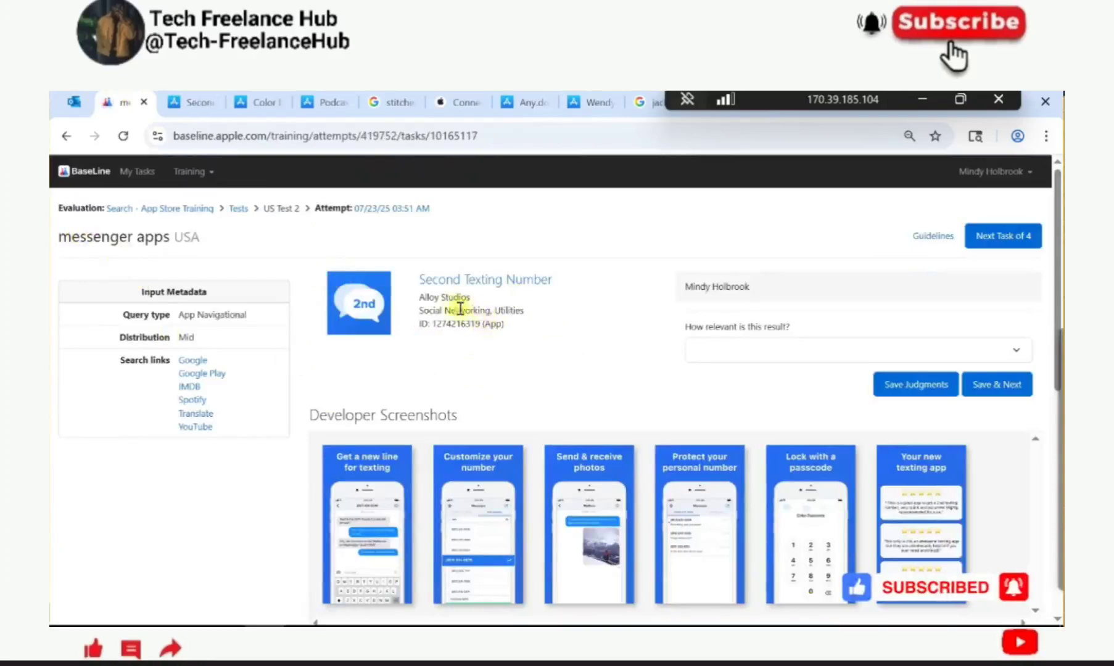
Step: Rate Second Texting Number "3 - Good" for the messenger apps query, and save to continue
click(732, 348)
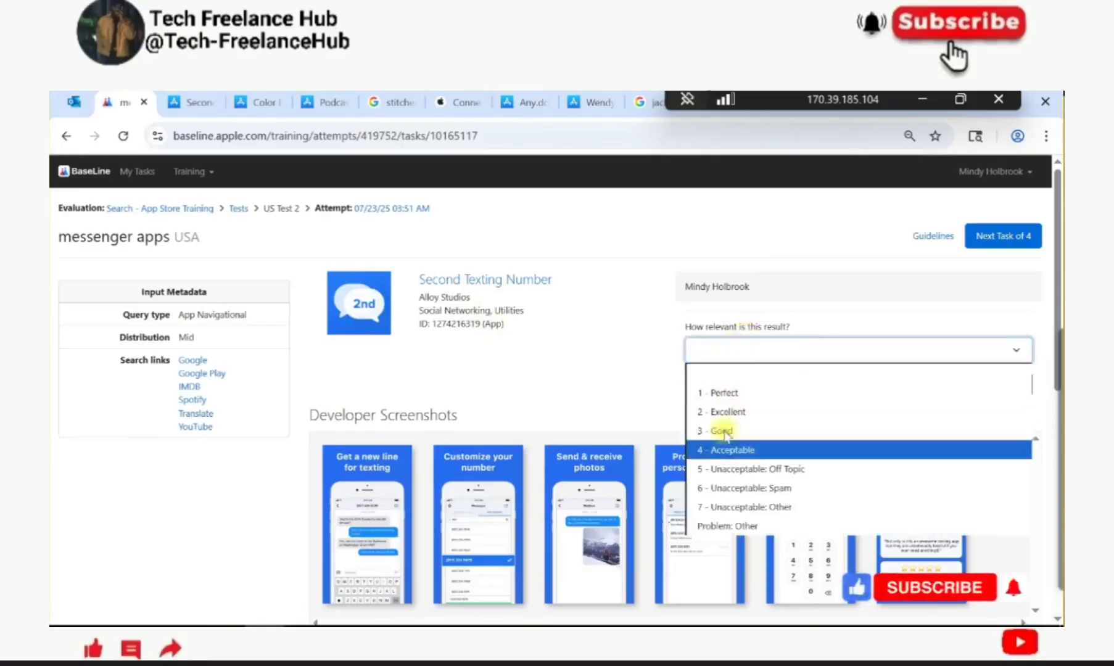
click(596, 380)
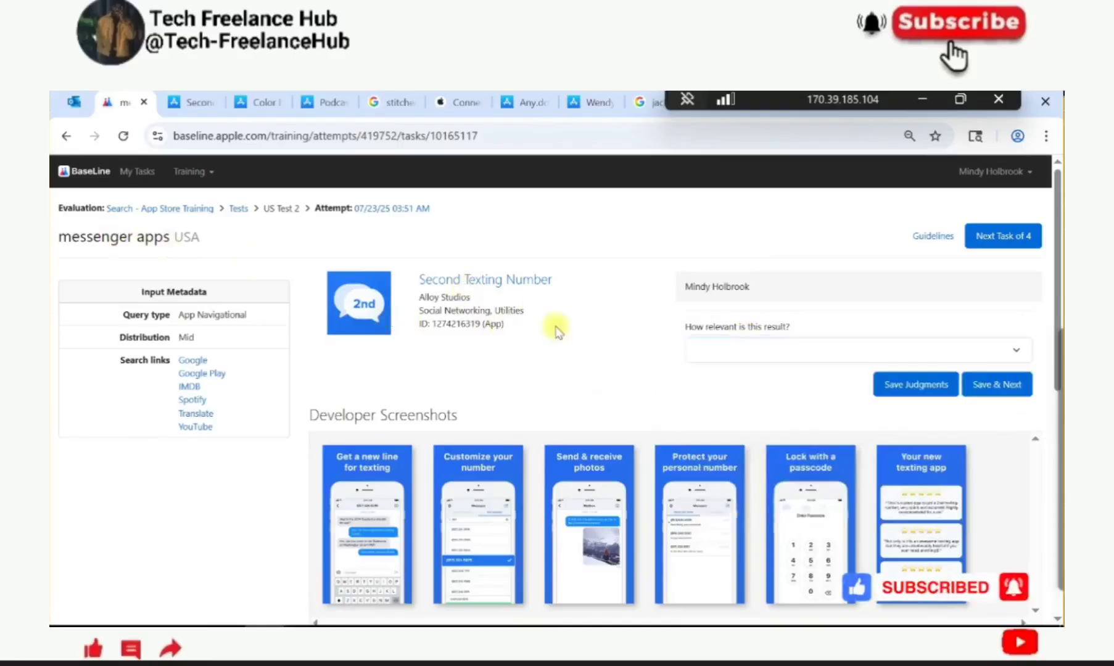
click(755, 356)
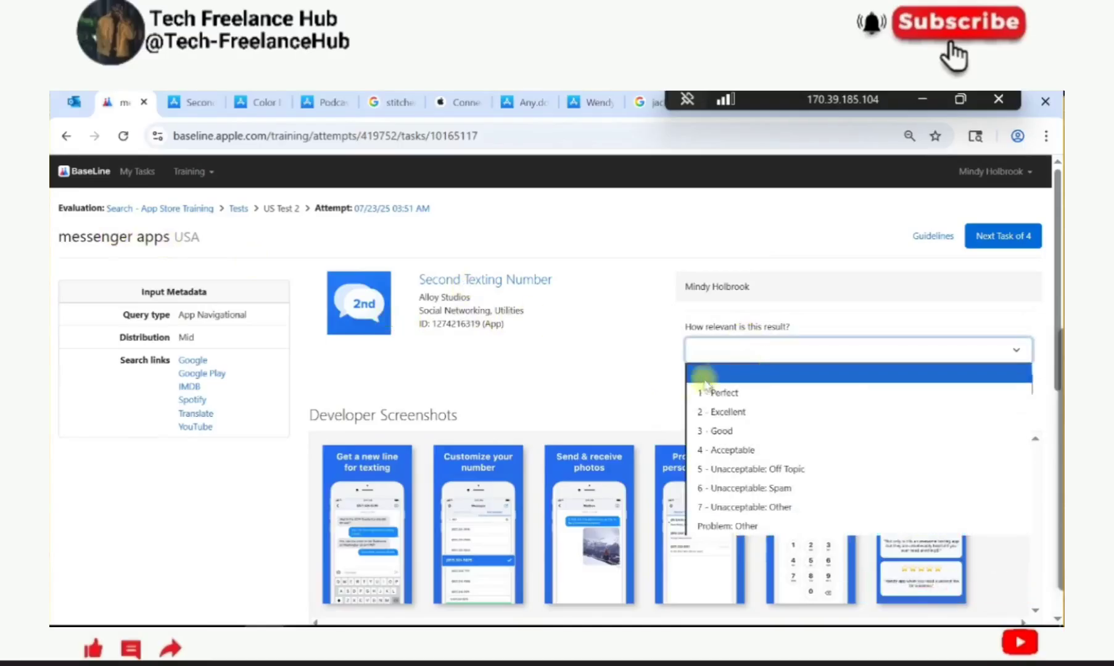
click(722, 431)
drag(415, 272, 513, 326)
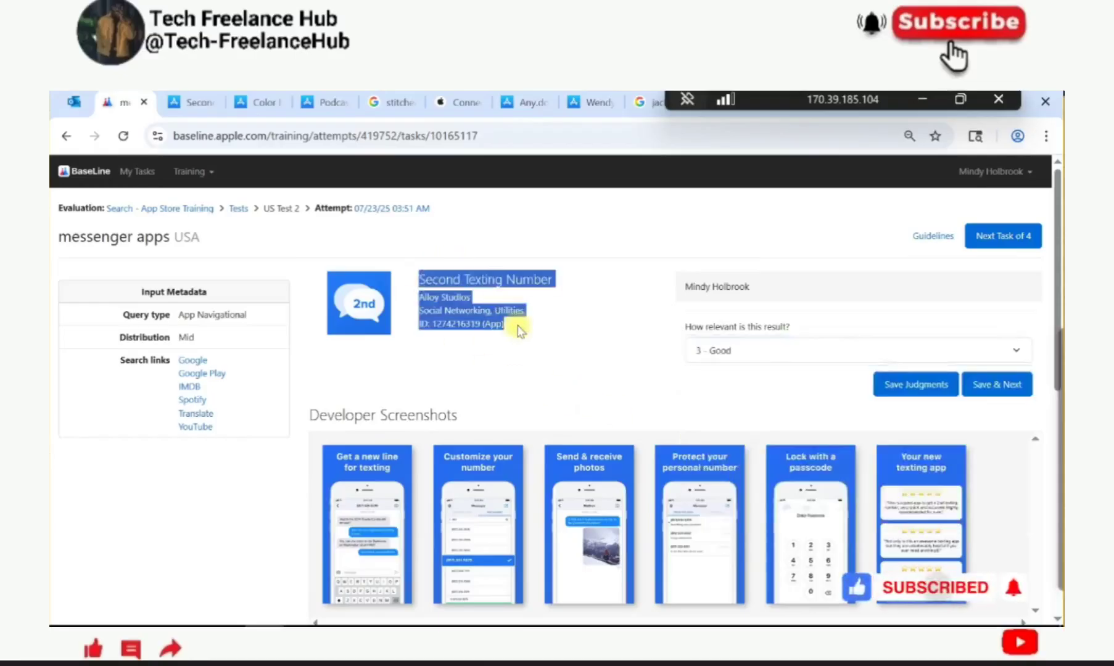
click(296, 253)
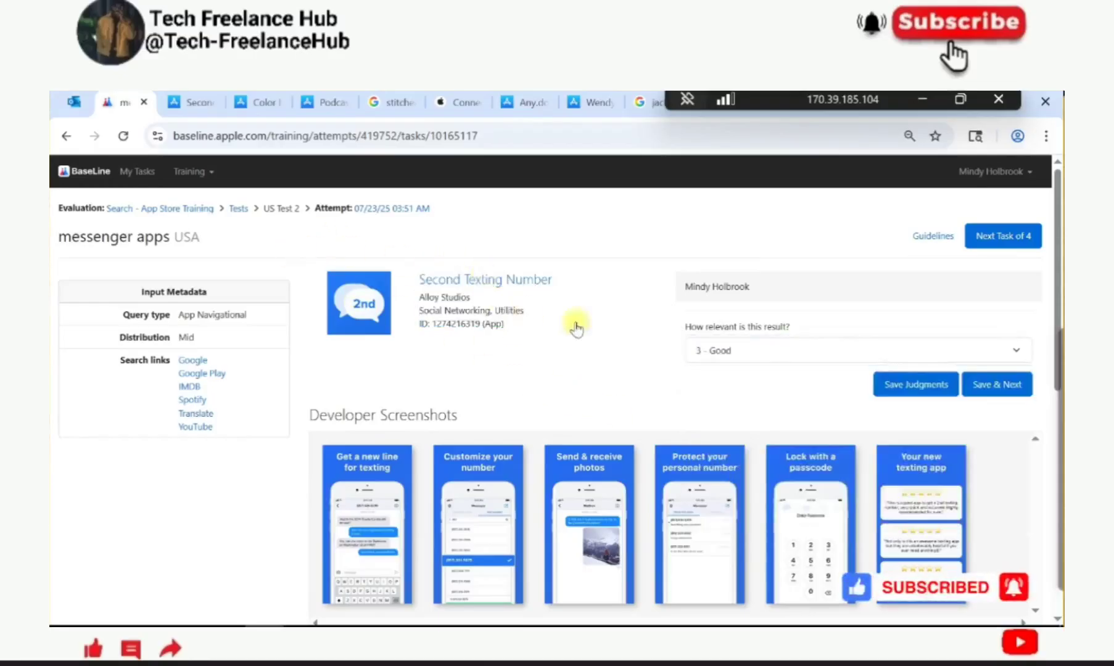
click(1011, 395)
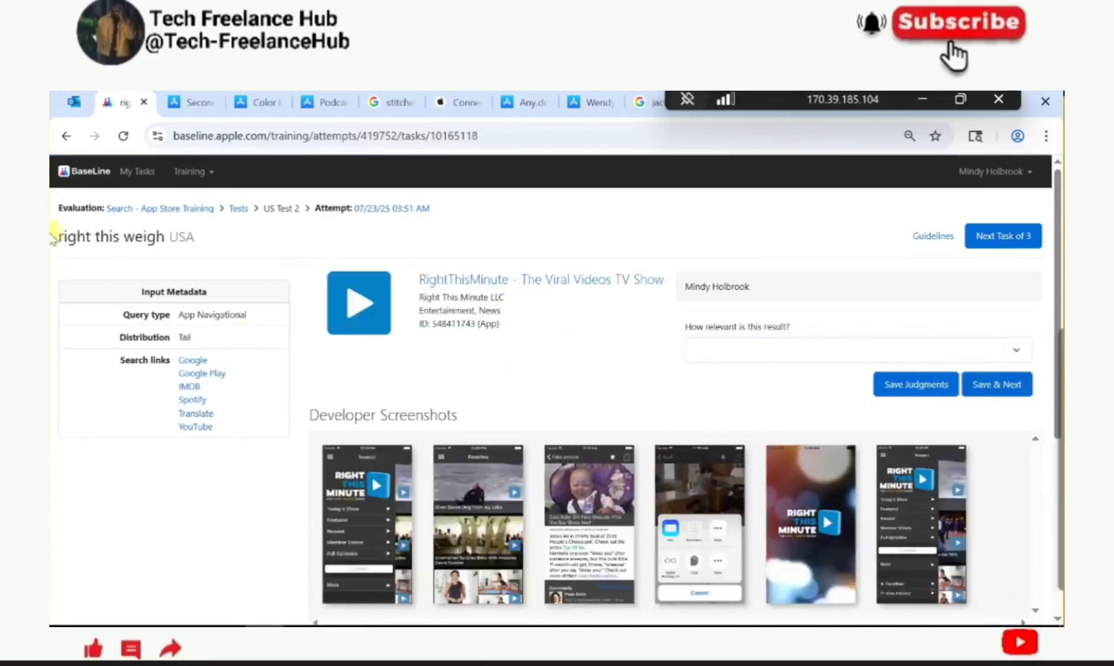
Step: Look up the right this weigh query on Google and read the CNET result about the iOS app
drag(60, 238, 167, 240)
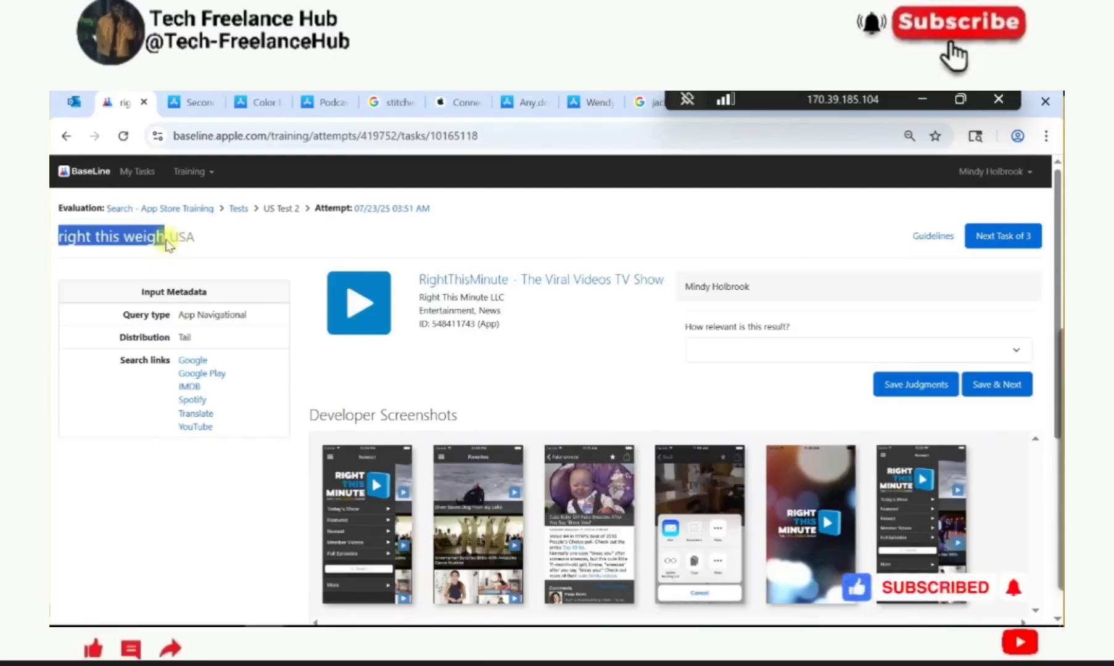
click(344, 232)
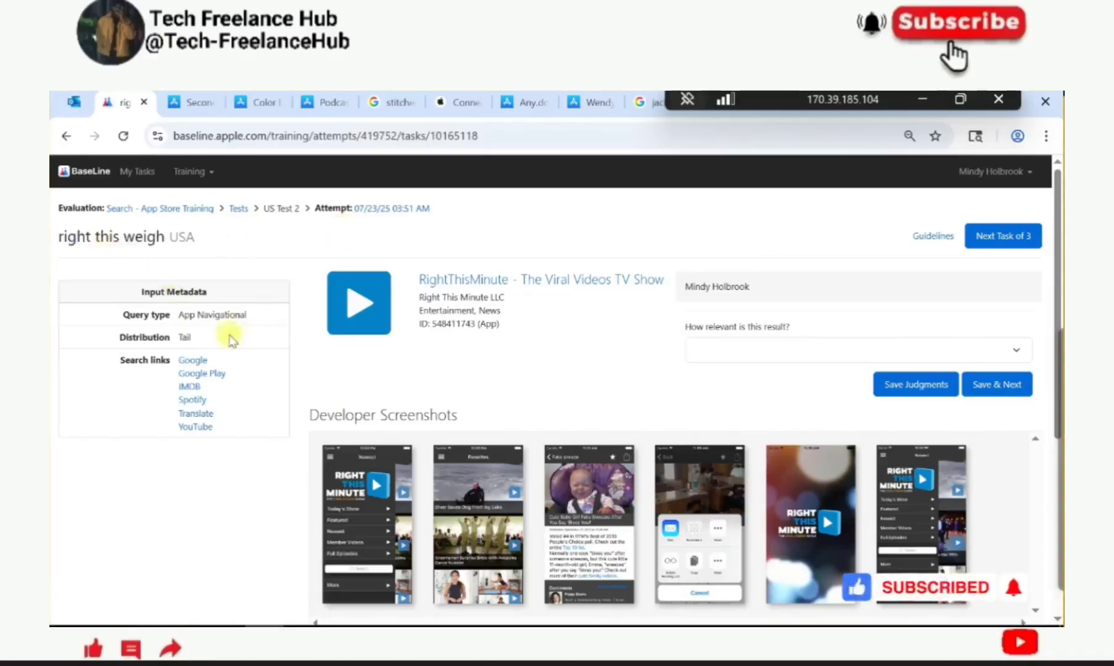
click(193, 361)
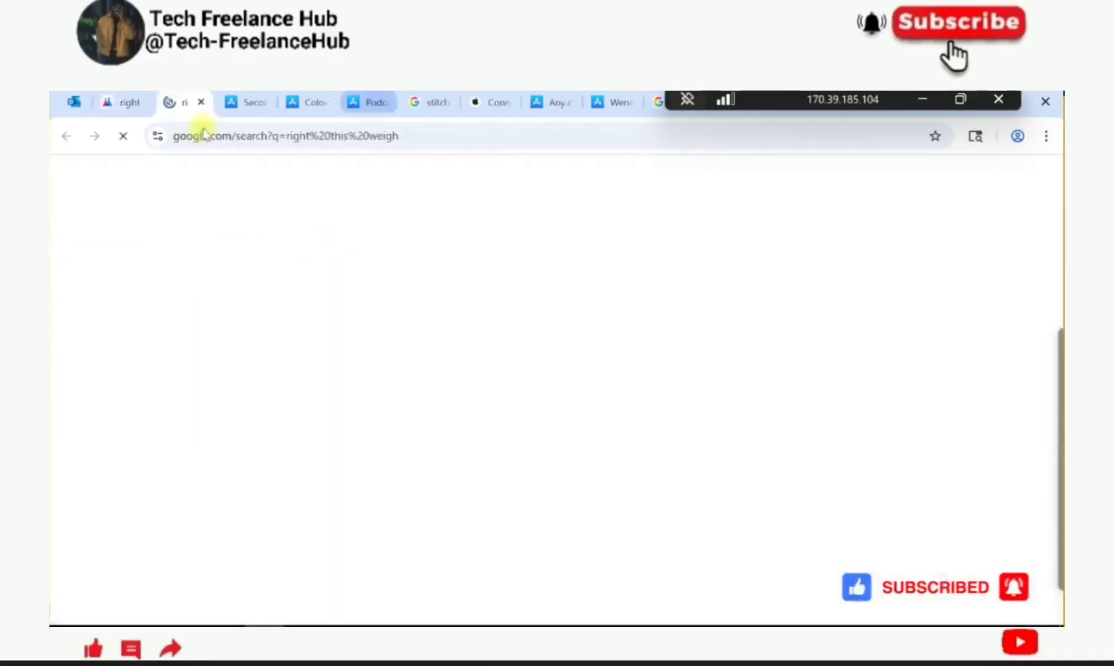
drag(95, 330, 305, 338)
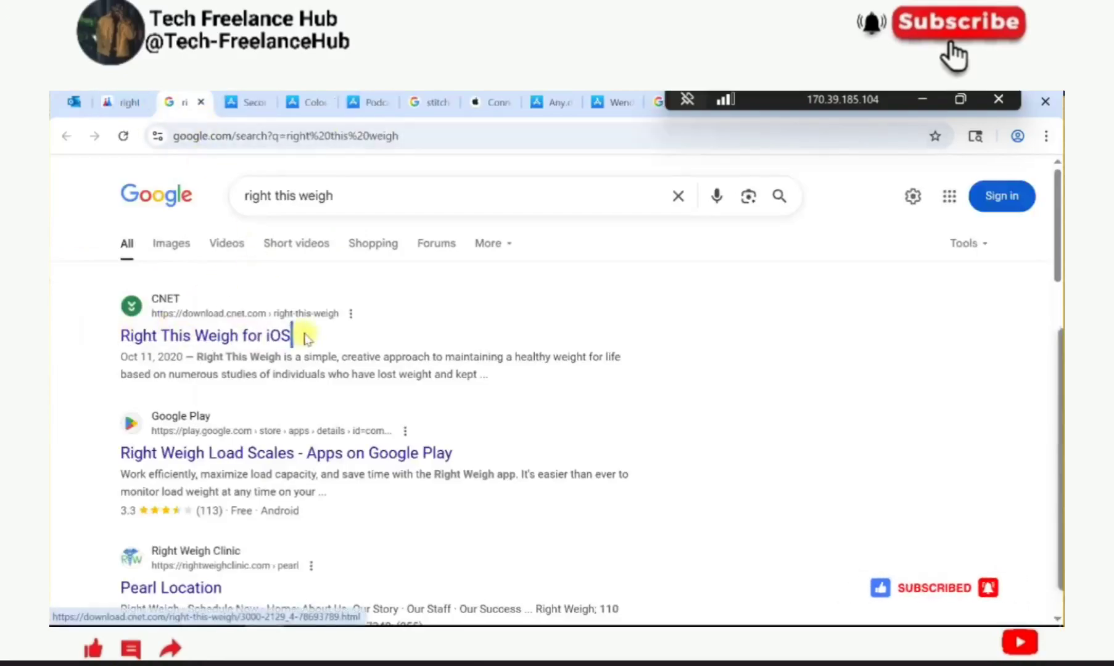
Step: Back in the task, rate RightThisMinute "5 - Unacceptable: Off Topic" for the right this weigh query, and save to continue
click(125, 103)
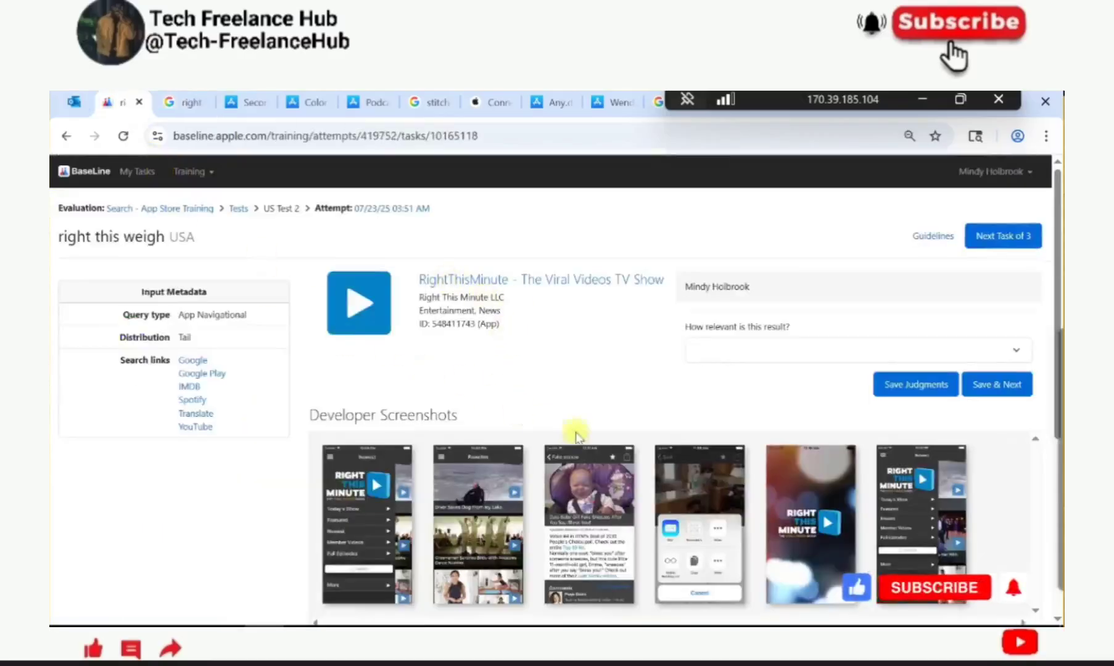
click(709, 363)
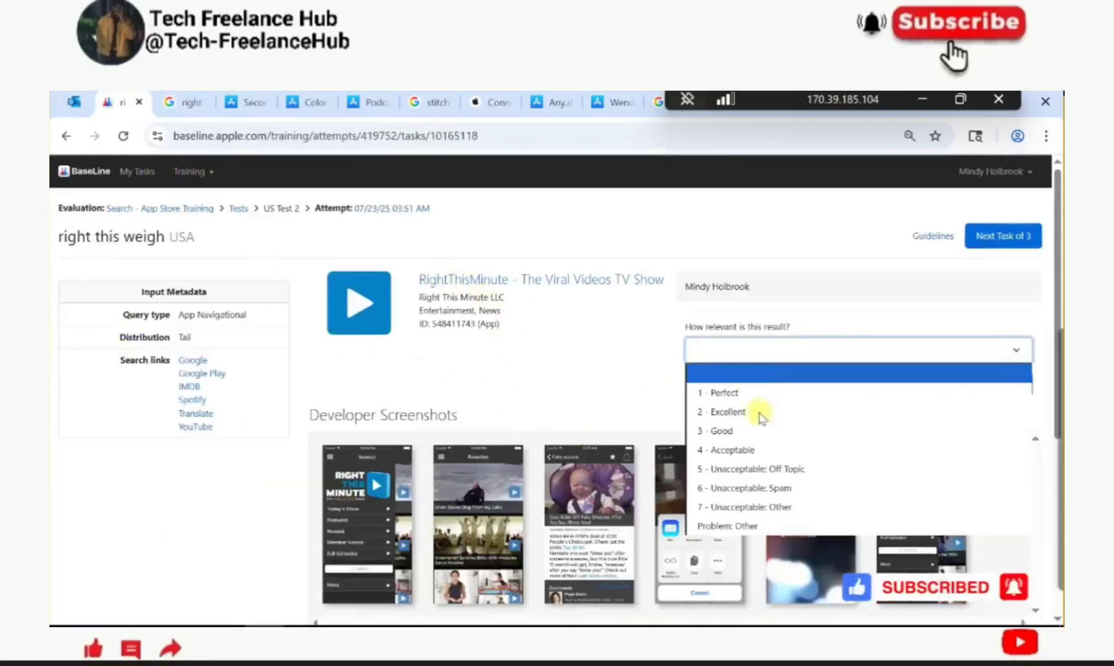
click(773, 467)
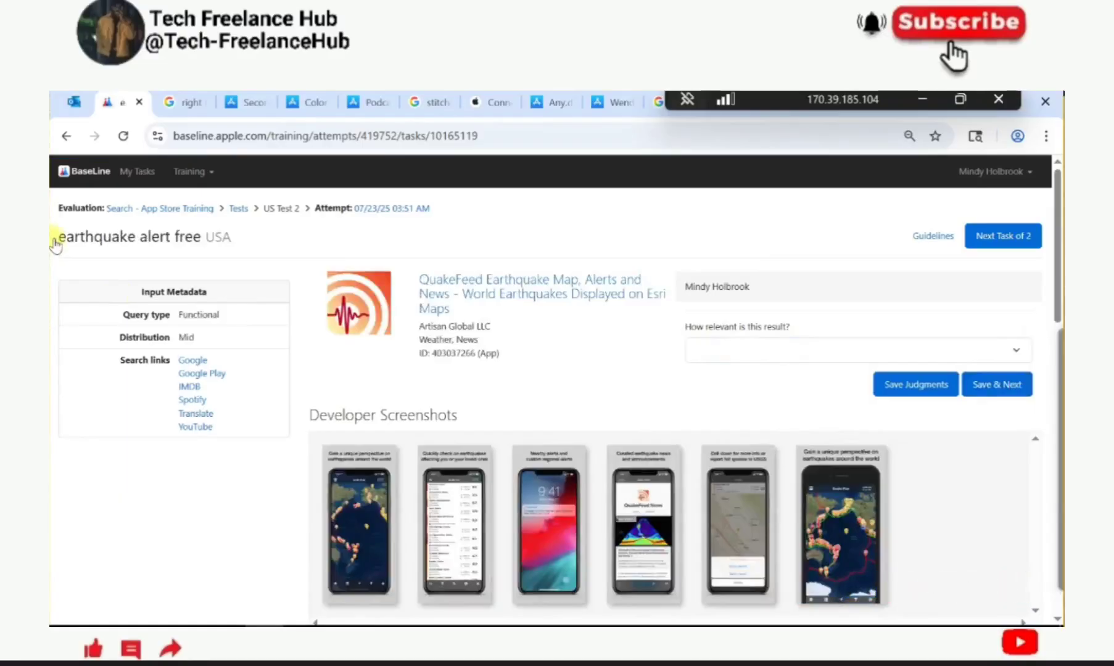
Step: Rate QuakeFeed Earthquake Map "1 - Perfect" for the earthquake alert free query, and save to continue
click(714, 350)
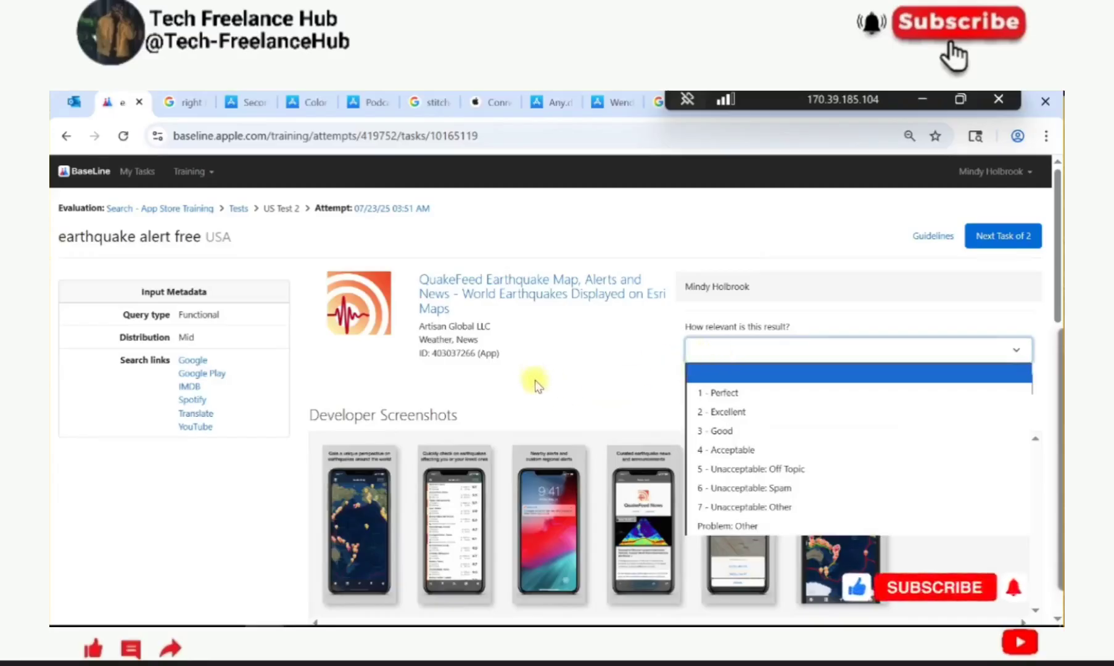
click(486, 397)
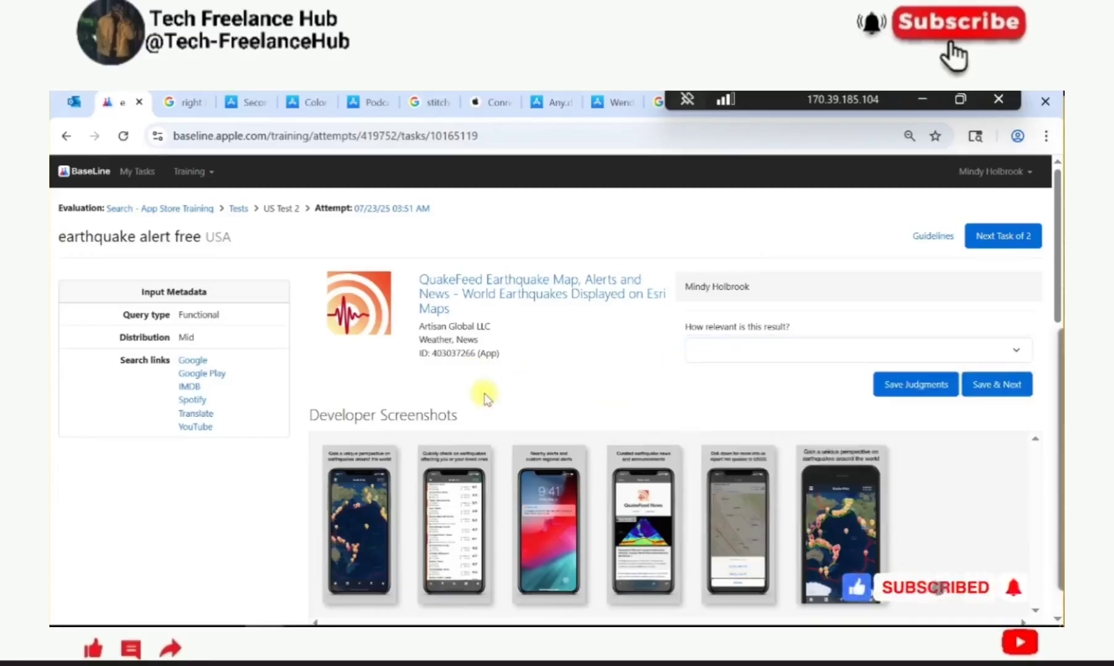
click(710, 352)
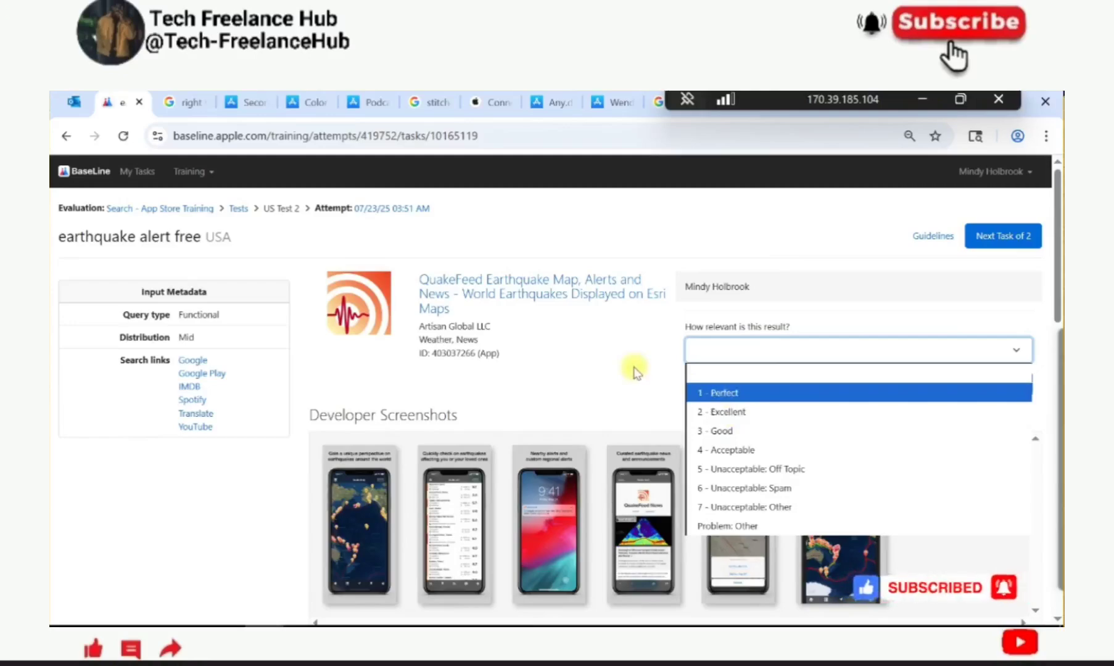
click(718, 394)
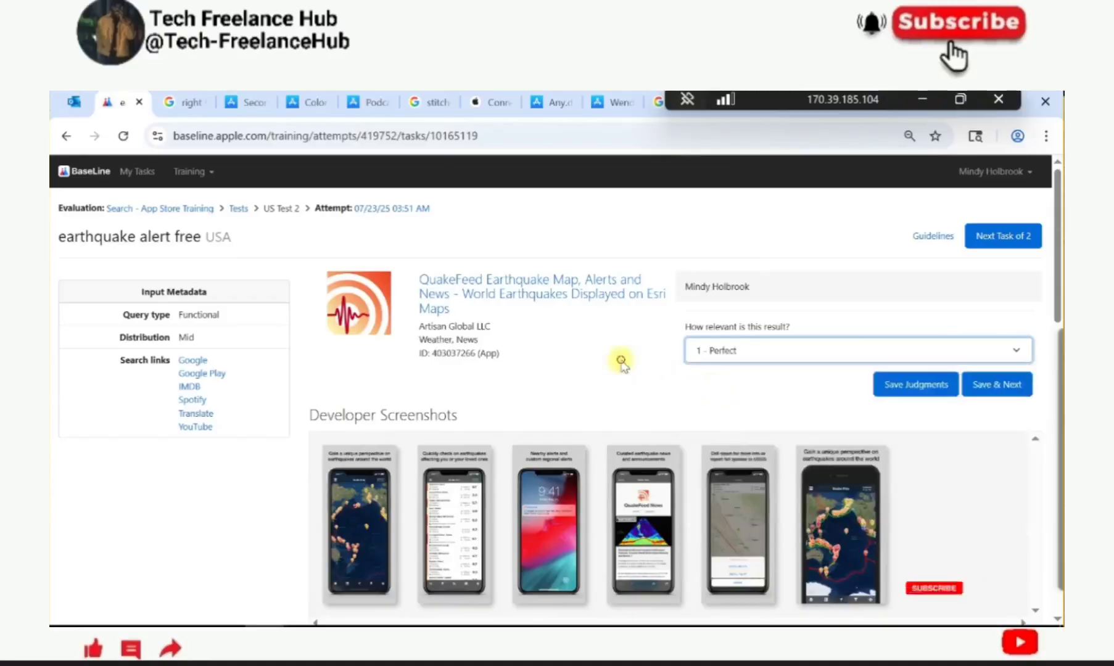
click(1001, 384)
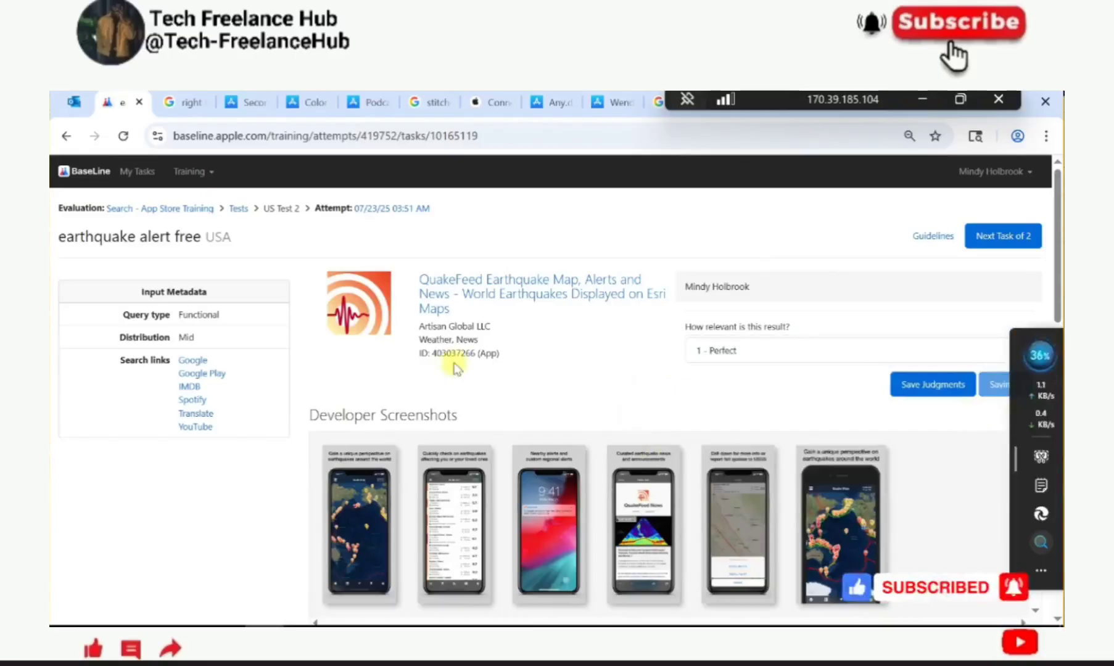
Step: Compare the amazon prime video query with the Hulu app, rate it "2 - Excellent", and save to finish the test
drag(57, 236, 199, 238)
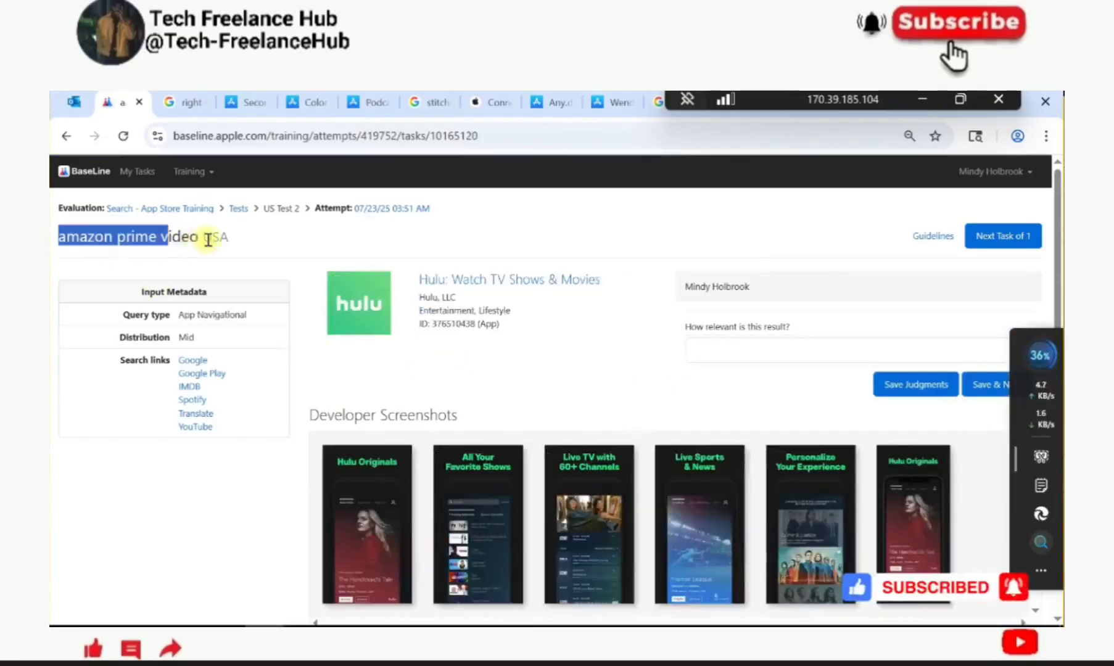
drag(419, 280, 622, 303)
click(596, 327)
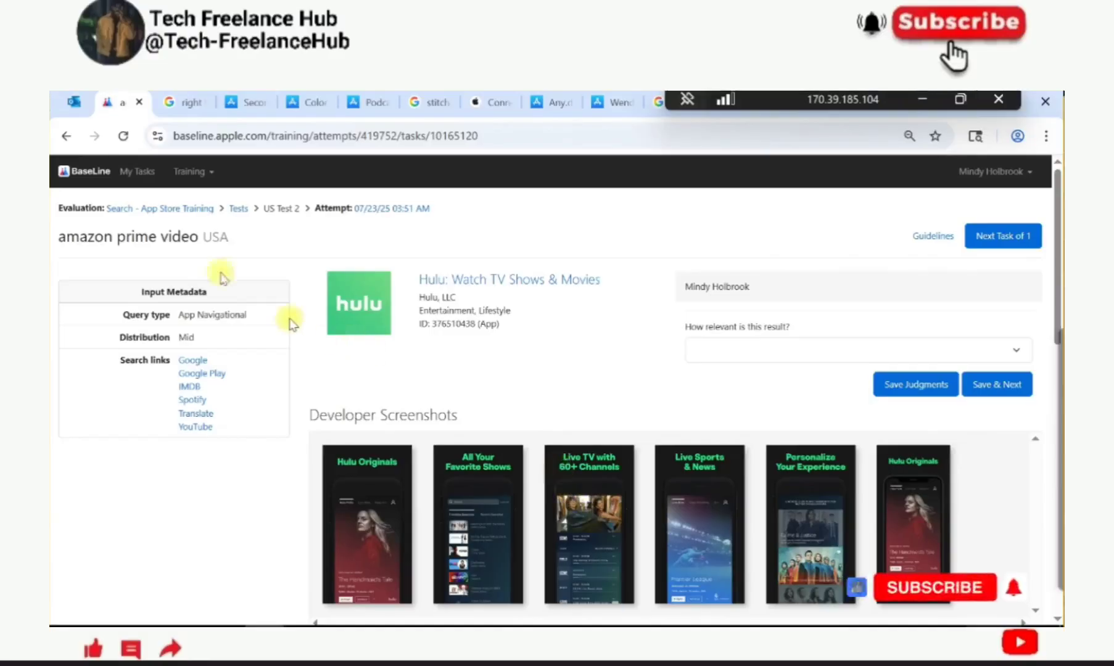
click(694, 349)
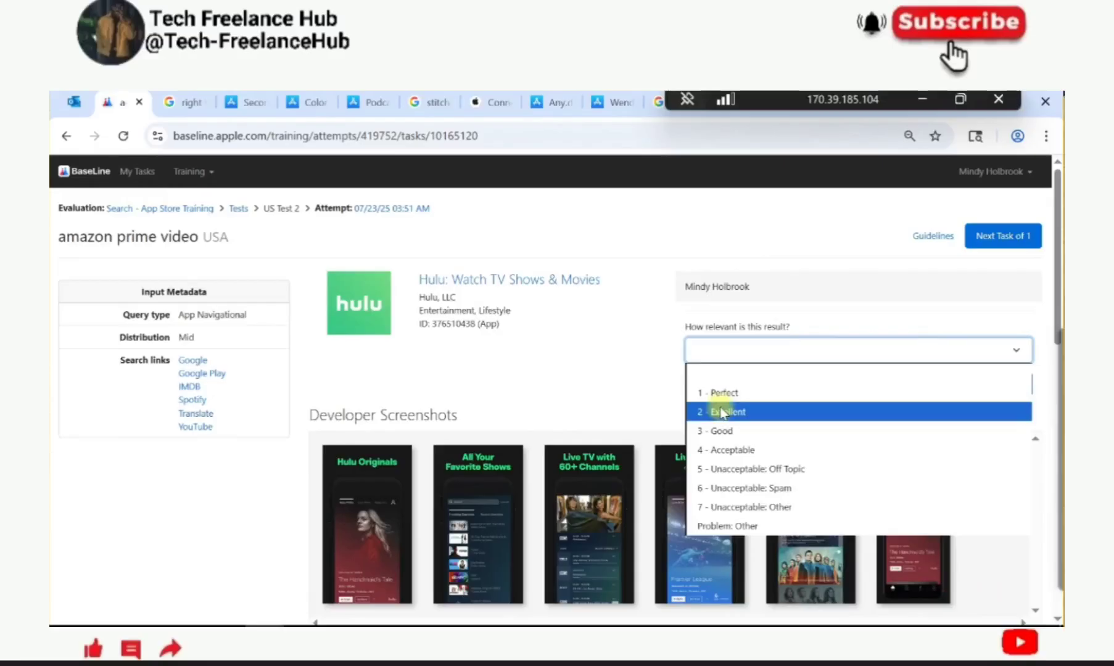
click(721, 412)
click(999, 384)
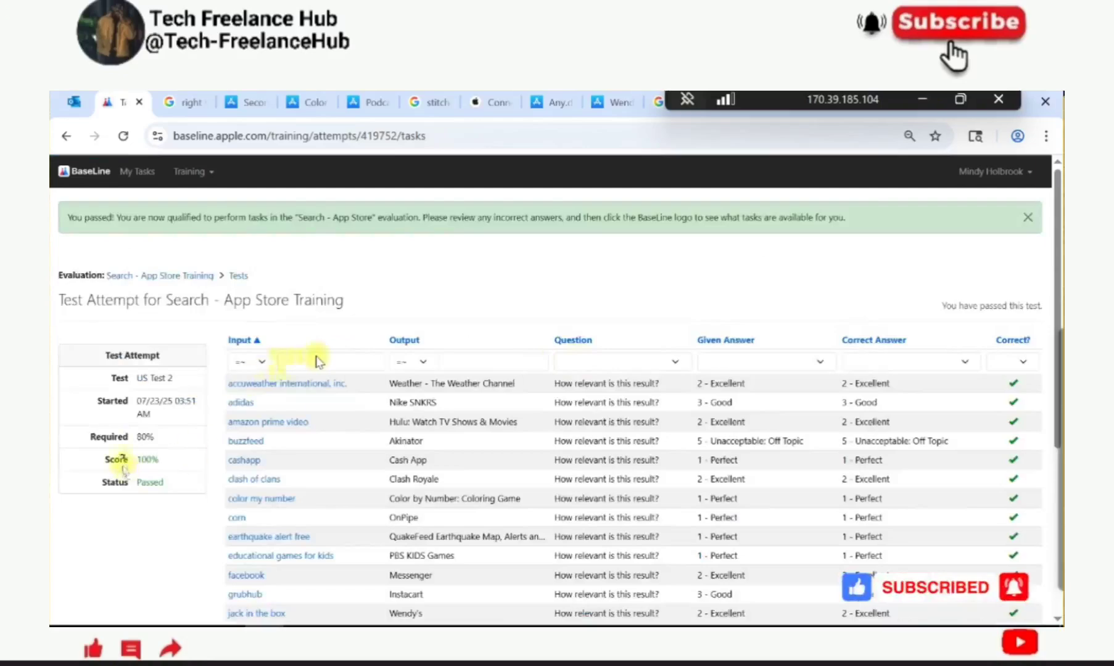
Step: Review the test attempt's score and compare the given answers with the correct answers across the whole results table
triple_click(181, 460)
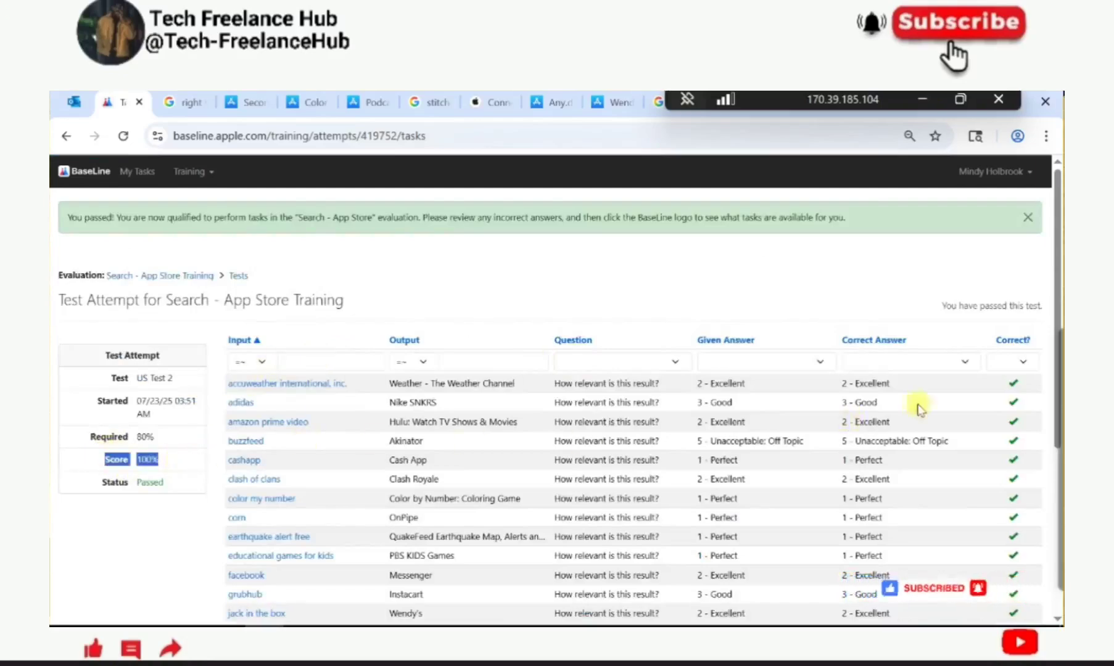
mouse_move(1057, 270)
scroll(1057, 290, down, 4)
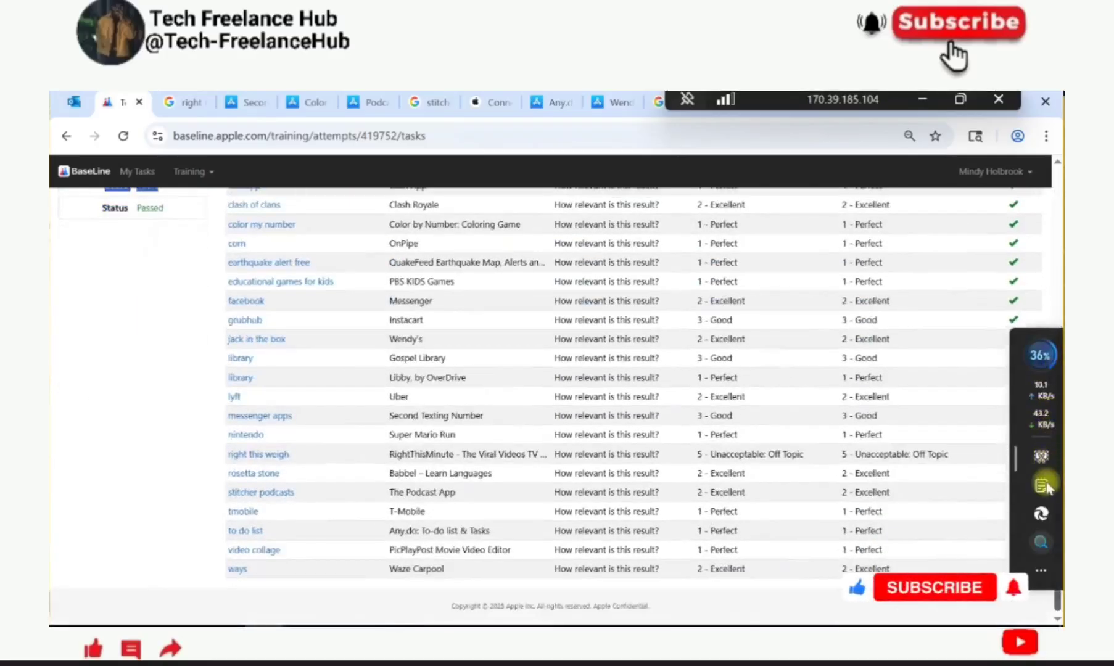
scroll(1057, 262, up, 4)
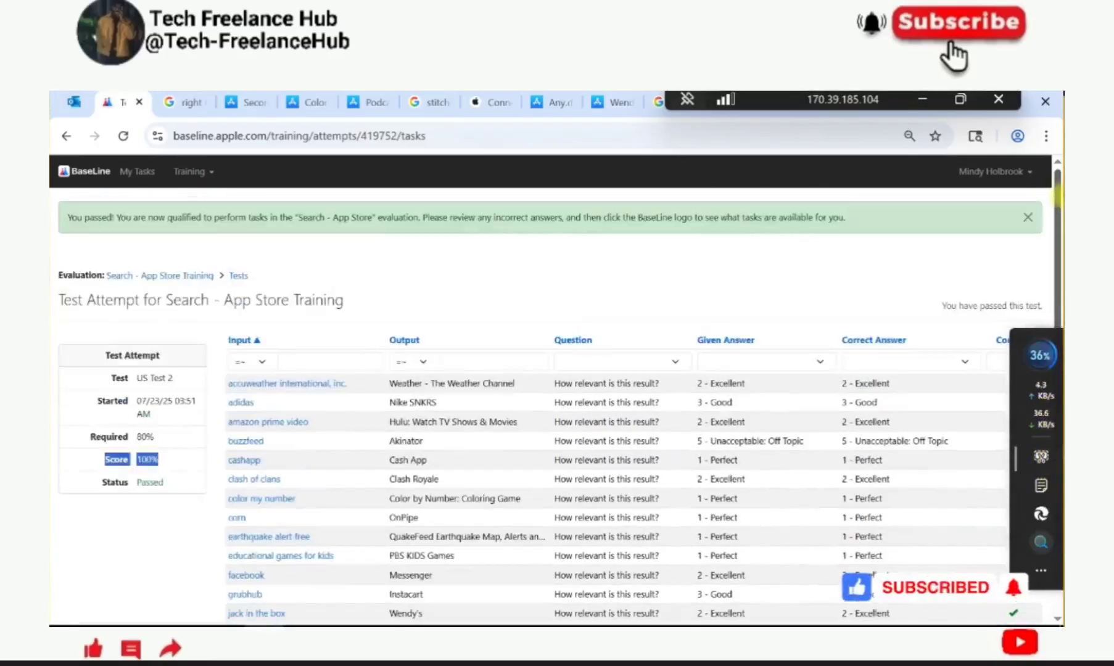